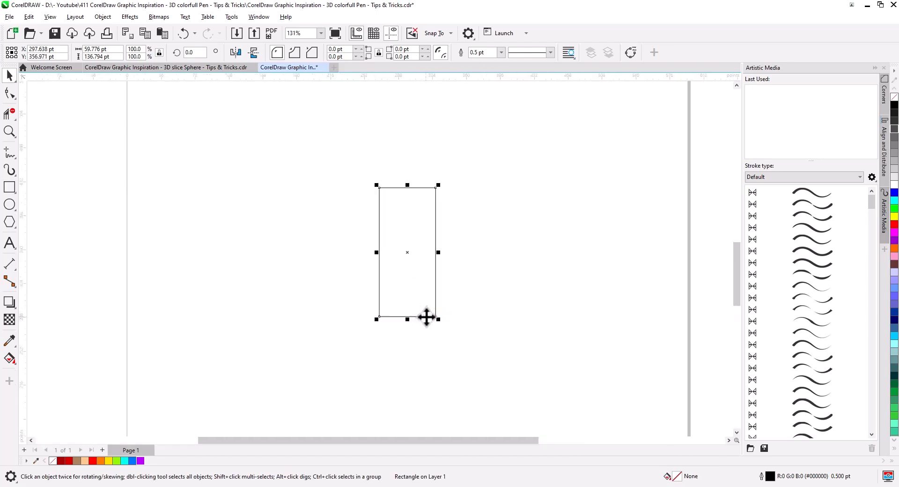
Shorten the rectangle from its upper edge to a height of about 95.3 pt.
{"action": "left_click_drag", "start_coordinate": [427, 318], "coordinate": [489, 315]}
{"action": "left_click_drag", "start_coordinate": [461, 139], "coordinate": [459, 191]}
{"action": "scroll", "coordinate": [464, 273], "scroll_direction": "up", "scroll_amount": 2}
{"action": "left_click_drag", "start_coordinate": [468, 303], "coordinate": [458, 225]}
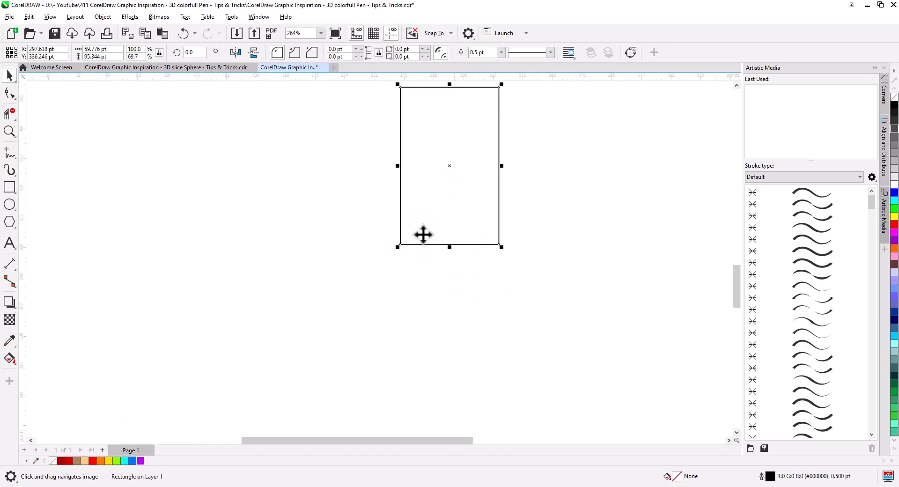
Draw a vertical guide line about 125 pt long through the rectangle's base centre and a V-shaped tip about 85 pt high from its lower corners.
{"action": "left_click", "coordinate": [9, 155]}
{"action": "left_click", "coordinate": [56, 171]}
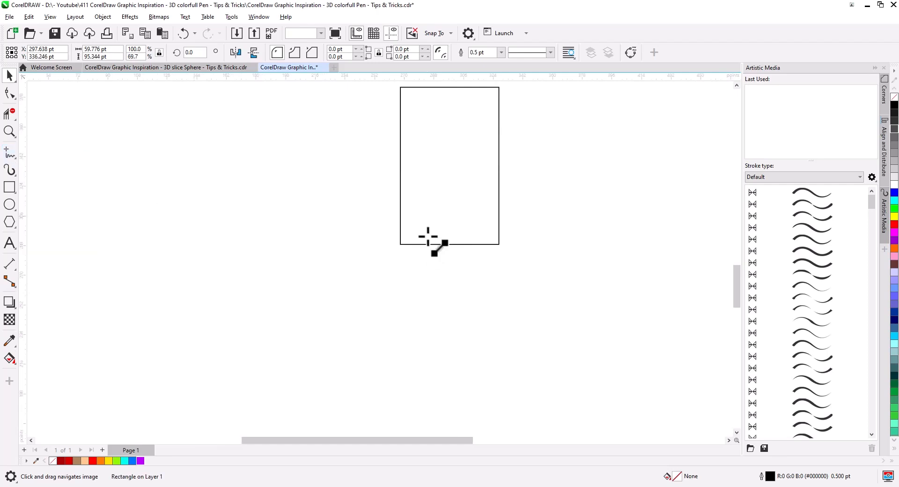
{"action": "left_click_drag", "start_coordinate": [451, 193], "coordinate": [458, 399]}
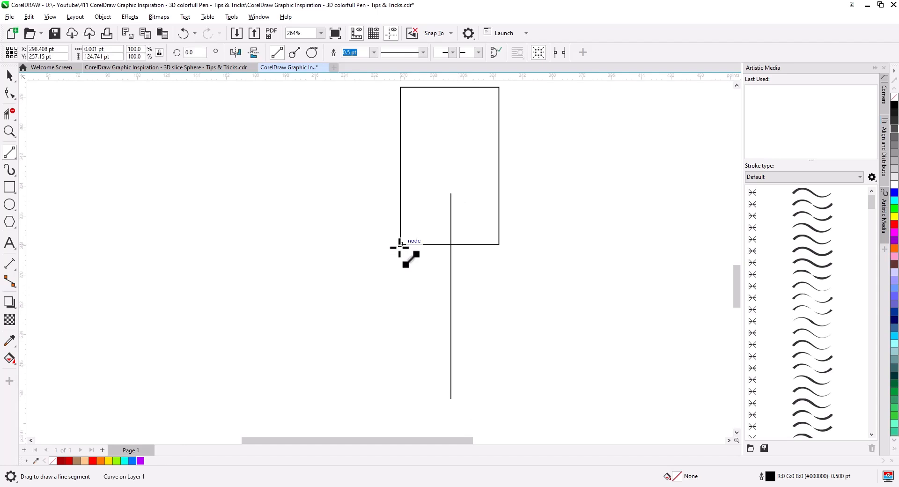
{"action": "mouse_move", "coordinate": [400, 244]}
{"action": "left_mouse_down"}
{"action": "mouse_move", "coordinate": [451, 385]}
{"action": "mouse_move", "coordinate": [496, 283]}
{"action": "mouse_move", "coordinate": [499, 244]}
{"action": "left_mouse_up"}
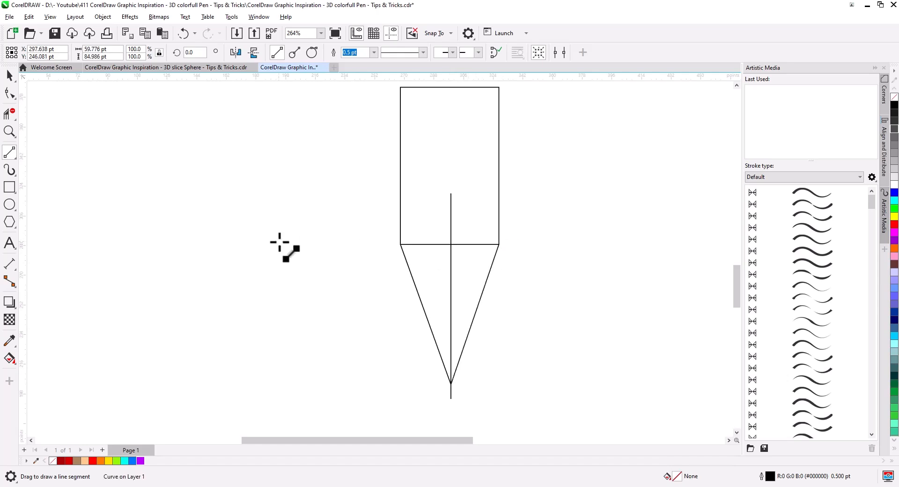
Convert the rectangle to curves and bow its lower edge upward into a shallow arc.
{"action": "left_click", "coordinate": [9, 75]}
{"action": "left_click", "coordinate": [414, 161]}
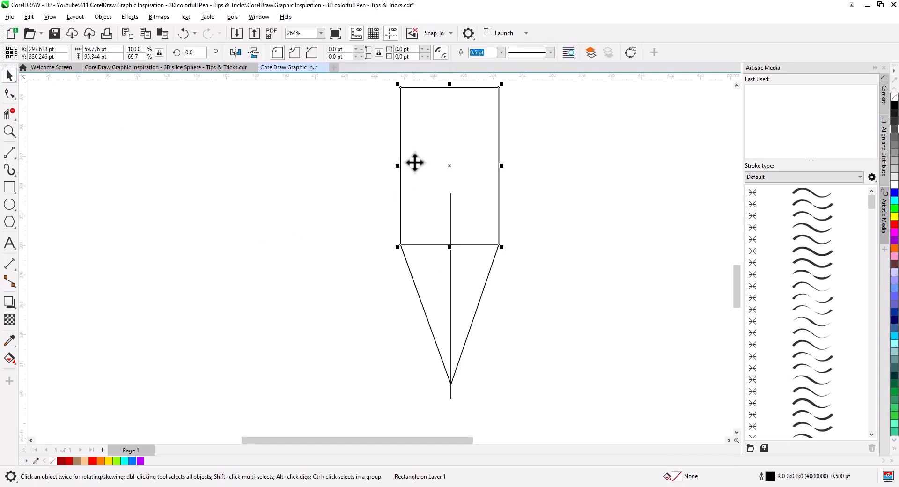
{"action": "right_click", "coordinate": [414, 161]}
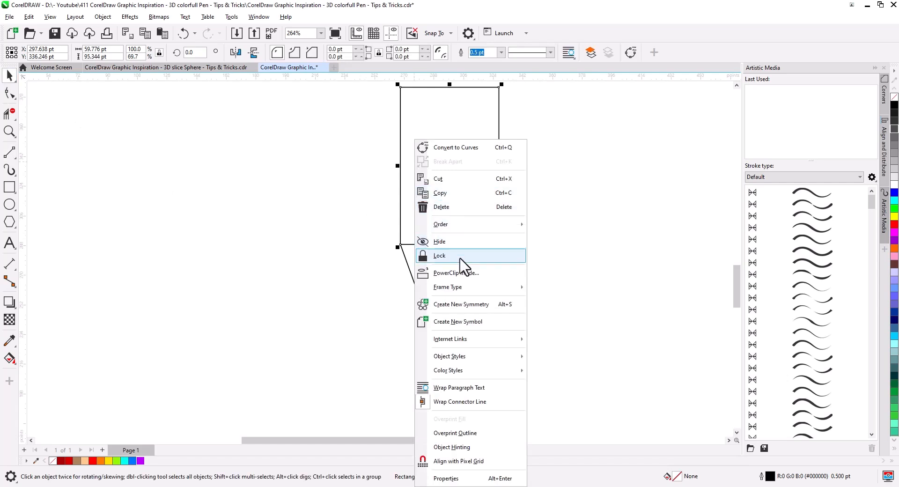
{"action": "left_click", "coordinate": [465, 149]}
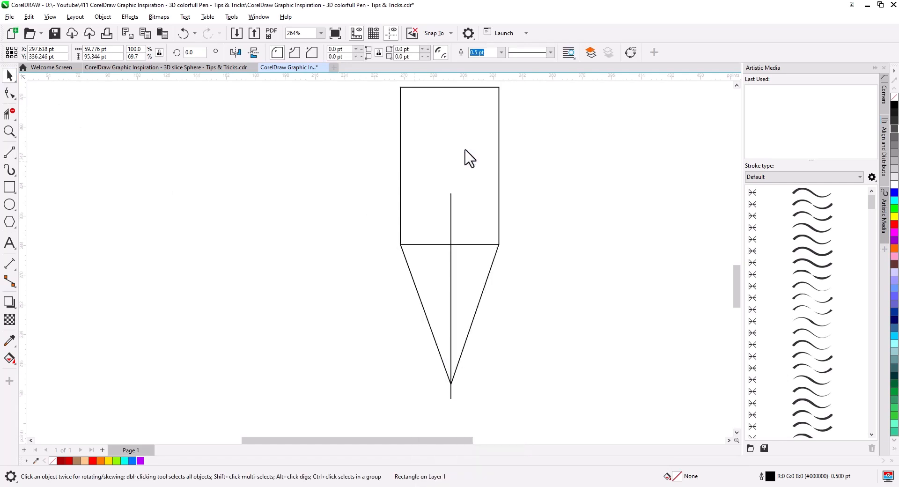
{"action": "left_click", "coordinate": [10, 93]}
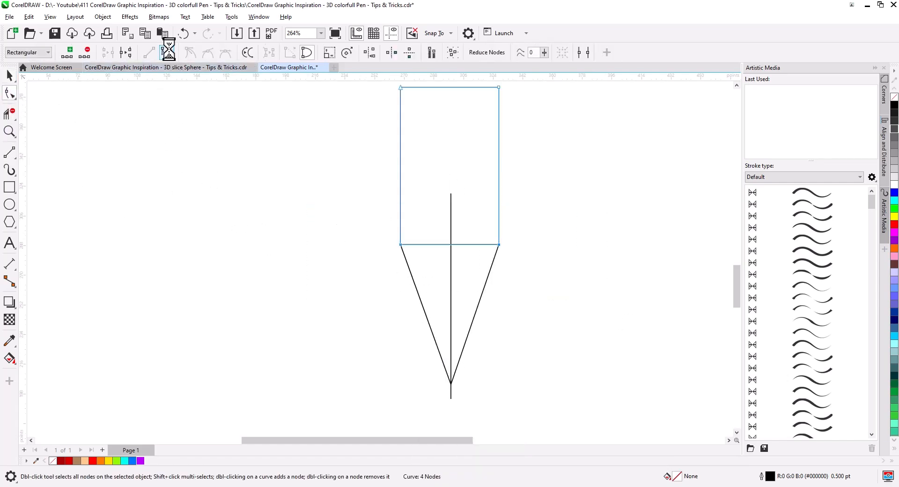
{"action": "left_click_drag", "start_coordinate": [450, 244], "coordinate": [451, 239]}
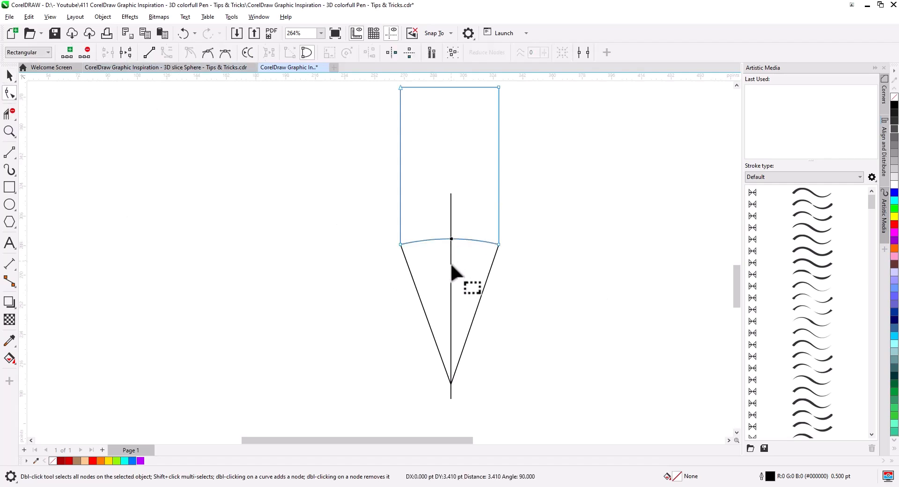
{"action": "double_click", "coordinate": [451, 236]}
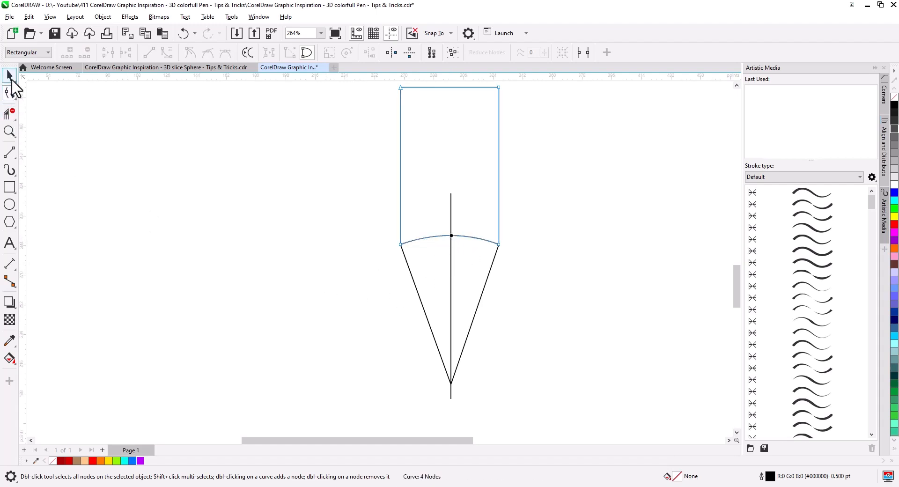
Delete the vertical guide line running through the body and tip.
{"action": "left_click", "coordinate": [12, 80]}
{"action": "left_click_drag", "start_coordinate": [487, 337], "coordinate": [442, 317]}
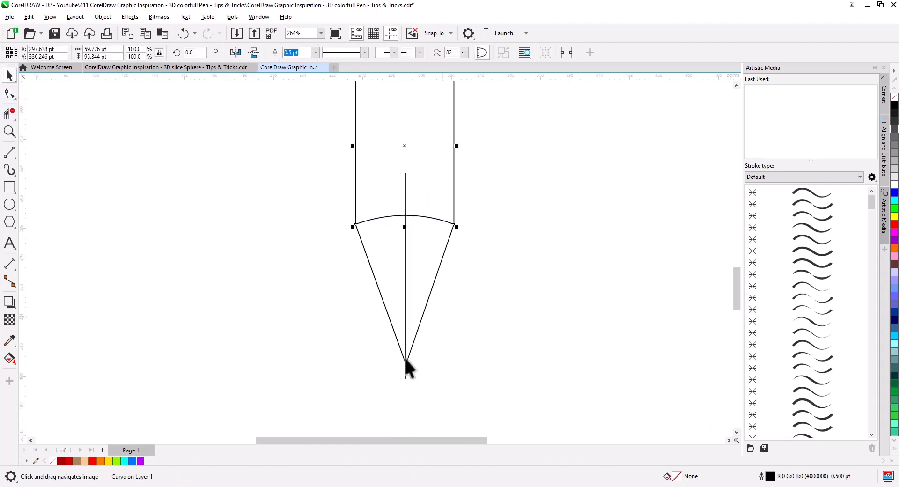
{"action": "left_click", "coordinate": [408, 374]}
{"action": "left_click", "coordinate": [406, 374]}
{"action": "key", "text": "Delete"}
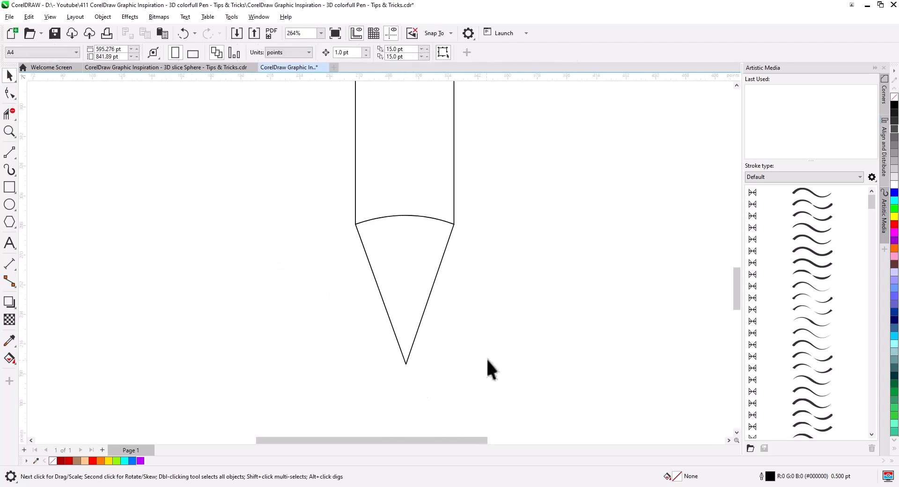
Copy the body about 60 pt straight down and Smart Fill the tip area below the copy's arc with blue #001EFF.
{"action": "left_click_drag", "start_coordinate": [422, 212], "coordinate": [425, 240]}
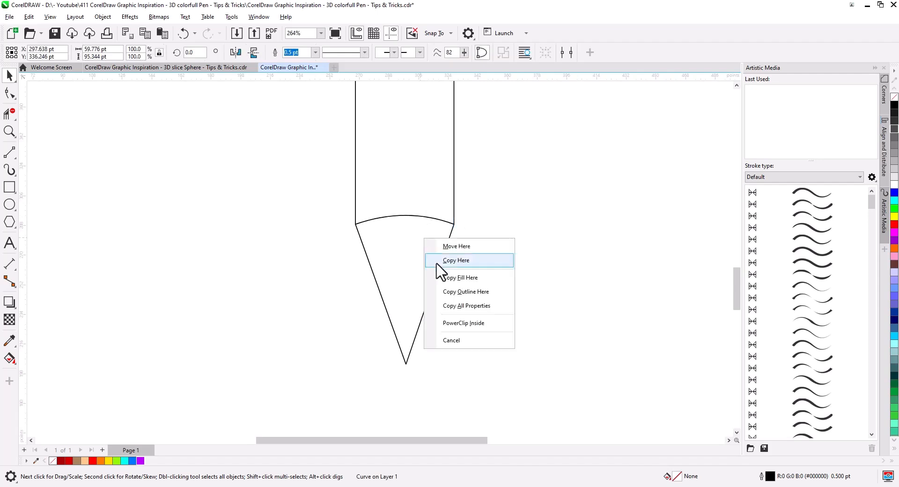
{"action": "left_click", "coordinate": [446, 261]}
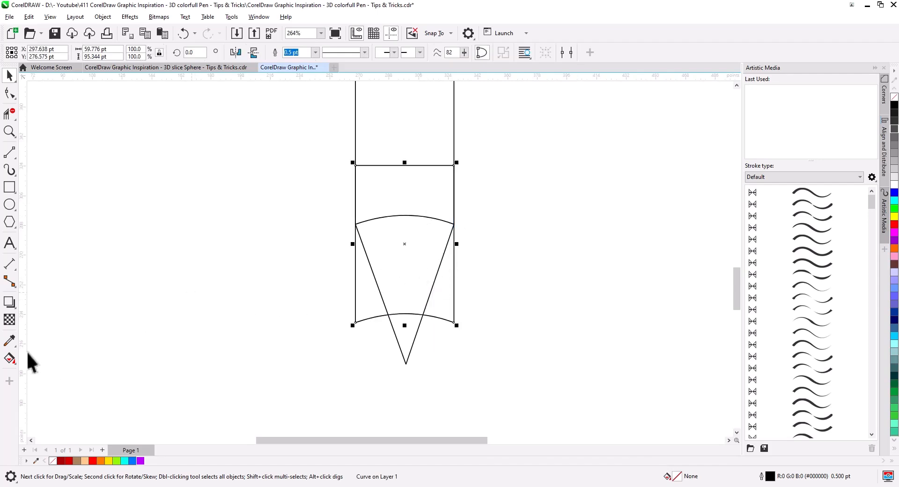
{"action": "left_click", "coordinate": [10, 359]}
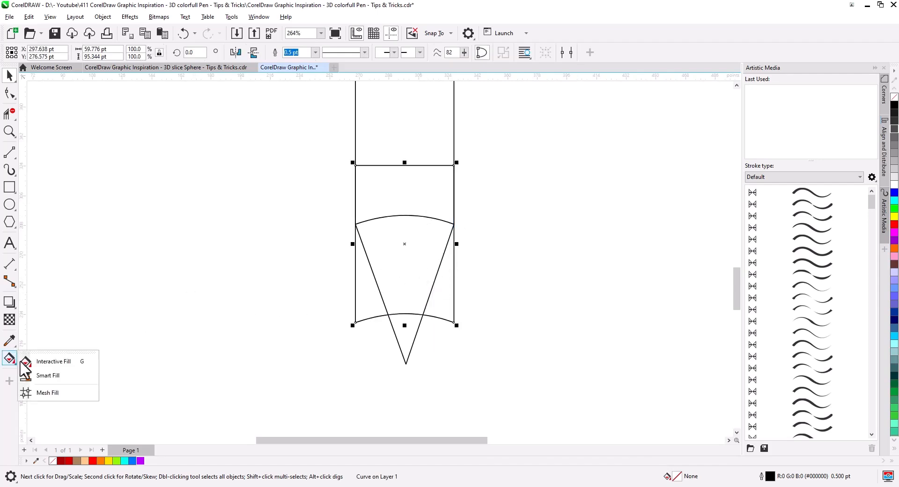
{"action": "left_click", "coordinate": [49, 376]}
{"action": "left_click", "coordinate": [407, 334]}
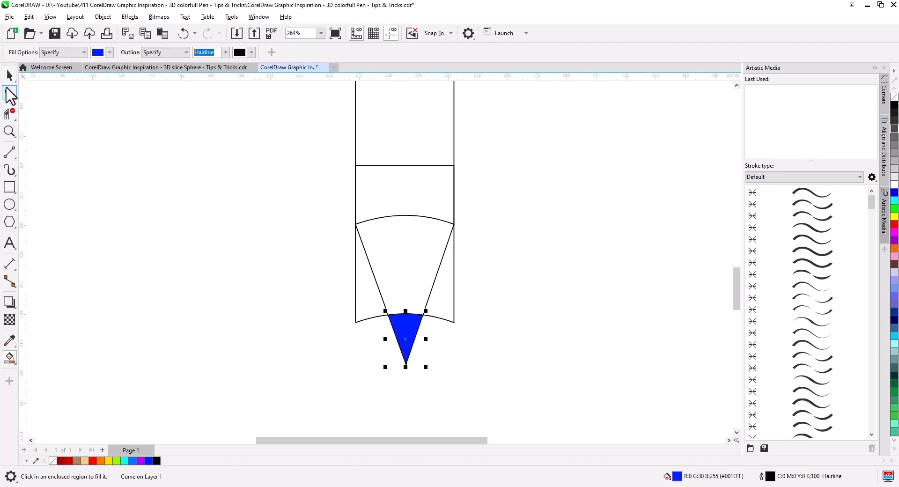
Delete the lowered copy of the body that overlaps the tip.
{"action": "left_click", "coordinate": [10, 76]}
{"action": "left_click", "coordinate": [357, 306]}
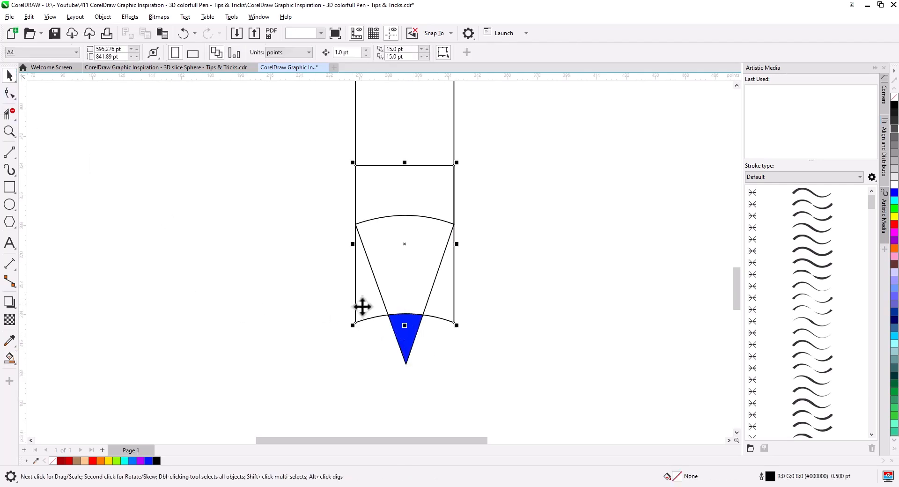
{"action": "left_click", "coordinate": [358, 324]}
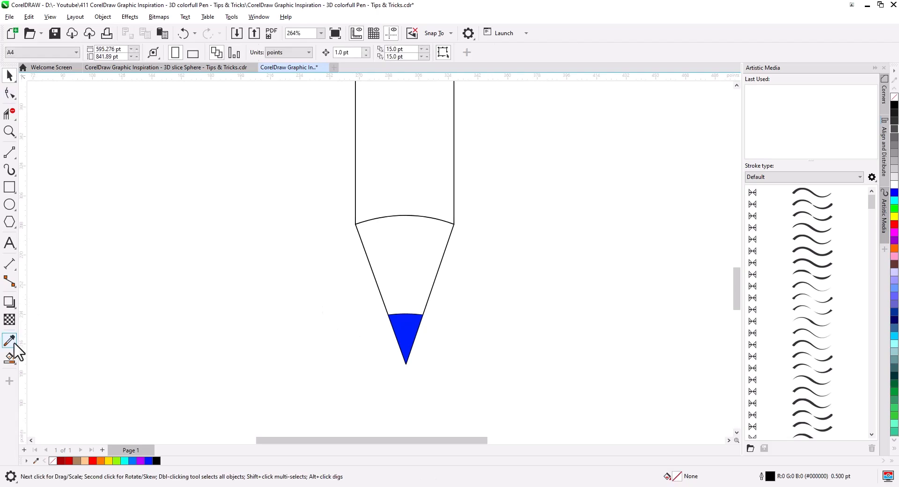
Smart Fill the cone area between the body's arc and the blue tip with yellow #EAFF00.
{"action": "left_click", "coordinate": [10, 358]}
{"action": "left_click", "coordinate": [110, 52]}
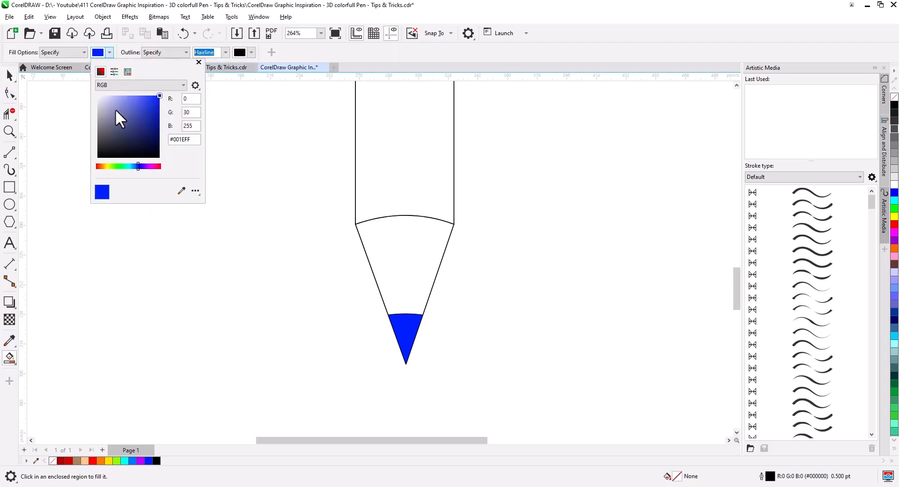
{"action": "left_click", "coordinate": [108, 166]}
{"action": "left_click", "coordinate": [402, 256]}
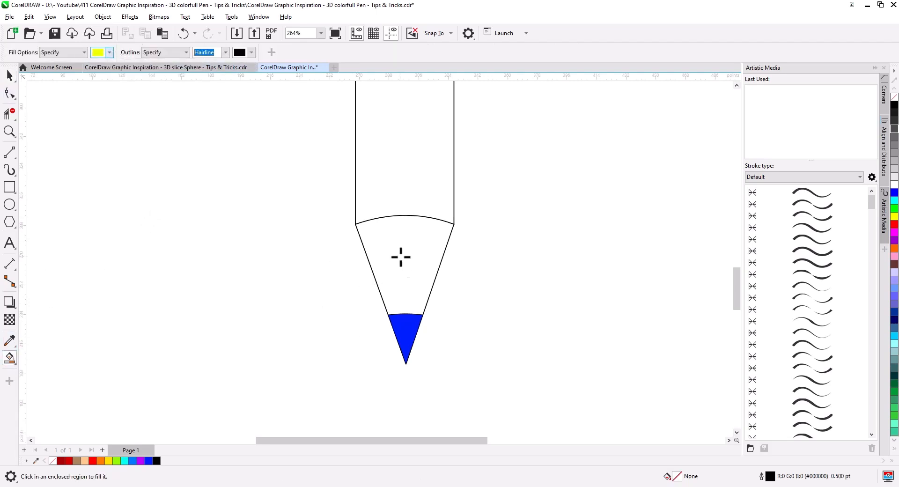
{"action": "left_click", "coordinate": [10, 77]}
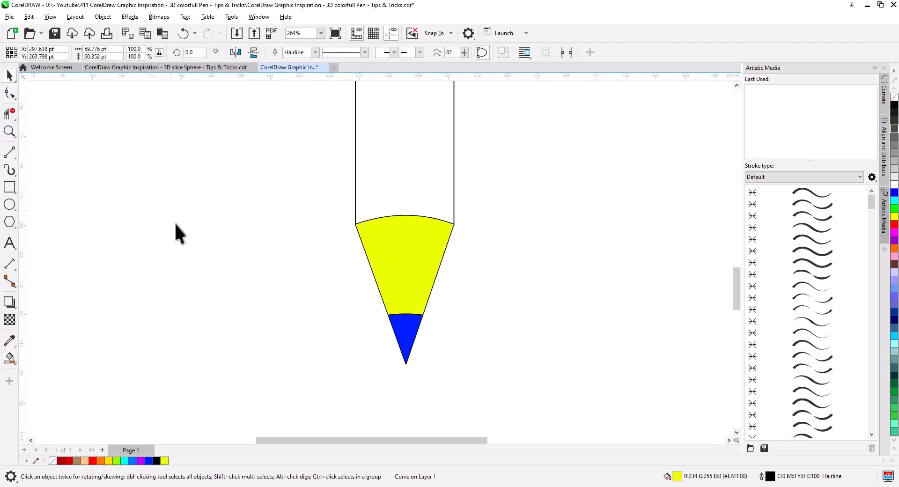
{"action": "left_click", "coordinate": [174, 222]}
Draw a vertical line about 463 pt long upward from the body's centre and a horizontal line about 330 pt long across its upper part.
{"action": "scroll", "coordinate": [295, 279], "scroll_direction": "down", "scroll_amount": 1}
{"action": "left_click_drag", "start_coordinate": [298, 281], "coordinate": [296, 325]}
{"action": "scroll", "coordinate": [347, 302], "scroll_direction": "down", "scroll_amount": 3}
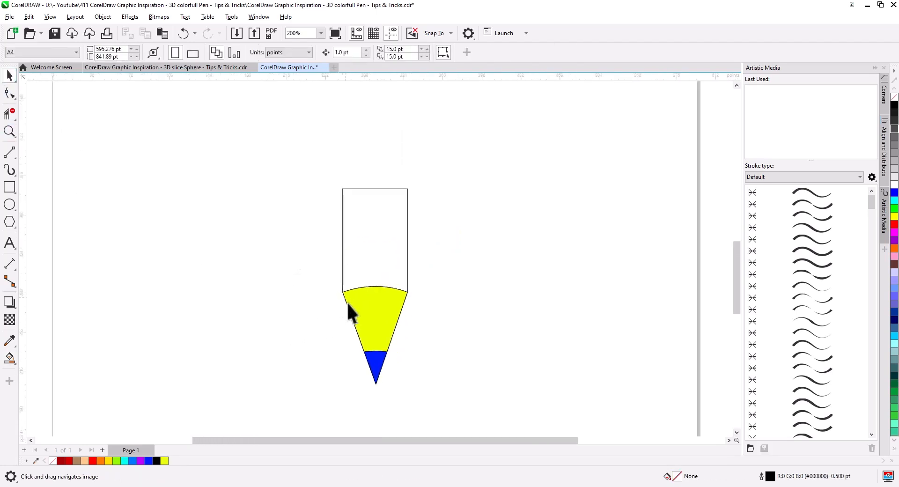
{"action": "scroll", "coordinate": [399, 319], "scroll_direction": "down", "scroll_amount": 2}
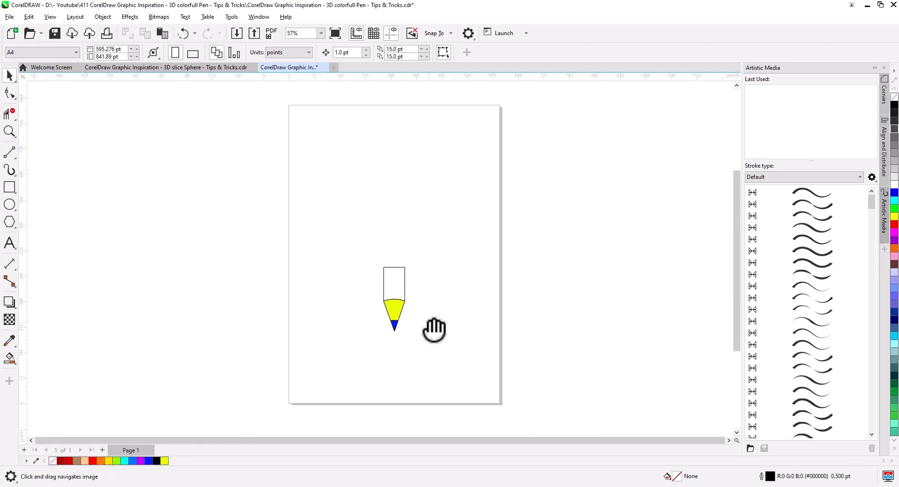
{"action": "left_click", "coordinate": [9, 152]}
{"action": "left_click_drag", "start_coordinate": [400, 275], "coordinate": [408, 112]}
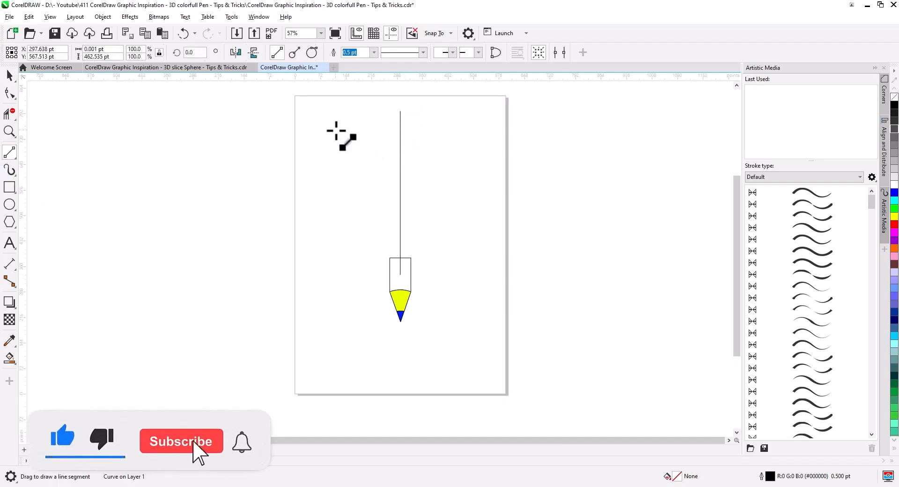
{"action": "left_click_drag", "start_coordinate": [335, 129], "coordinate": [452, 129]}
Align the horizontal line's centre horizontally with the vertical line.
{"action": "left_click", "coordinate": [11, 76]}
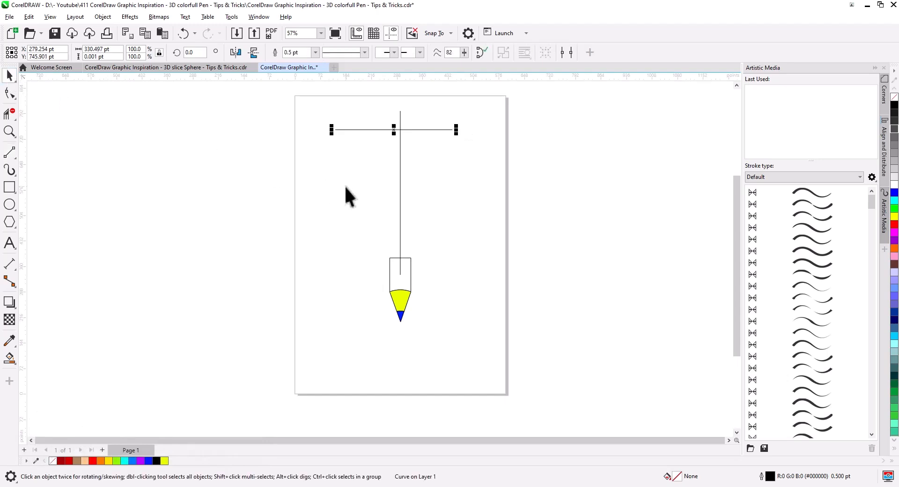
{"action": "left_click", "coordinate": [401, 189], "text": "shift"}
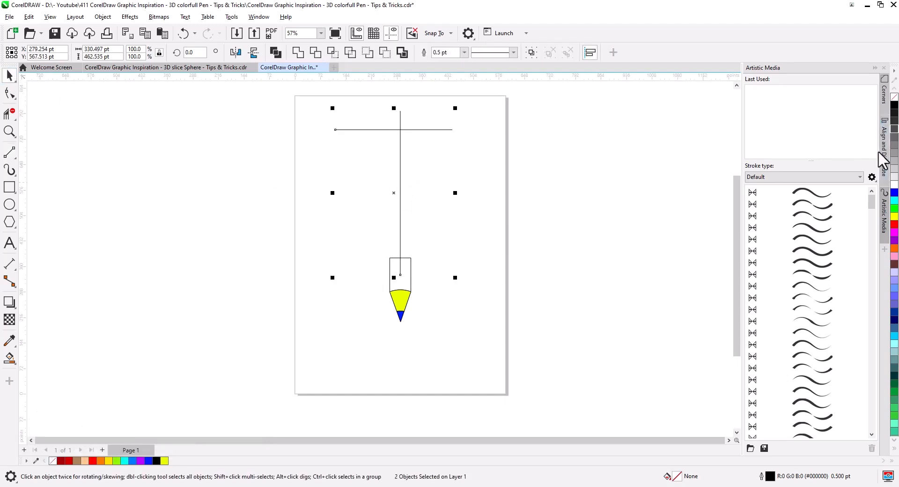
{"action": "left_click", "coordinate": [883, 138]}
{"action": "left_click", "coordinate": [764, 94]}
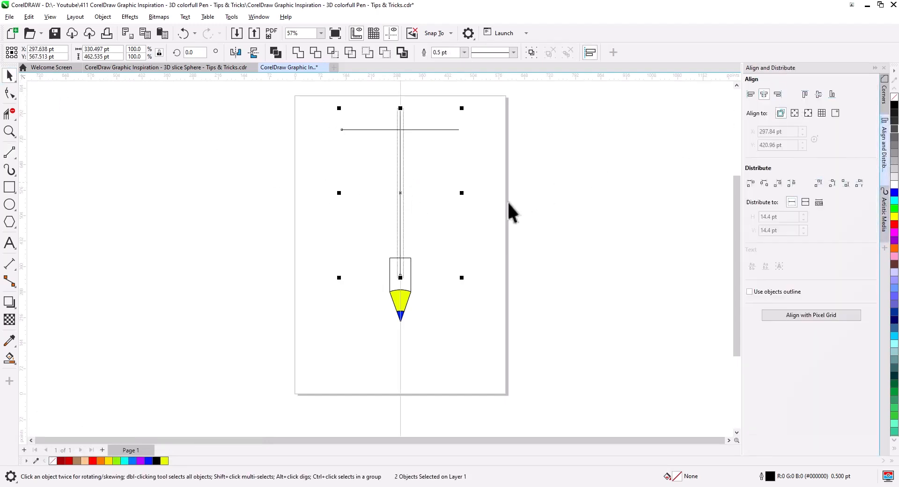
{"action": "left_click", "coordinate": [482, 213]}
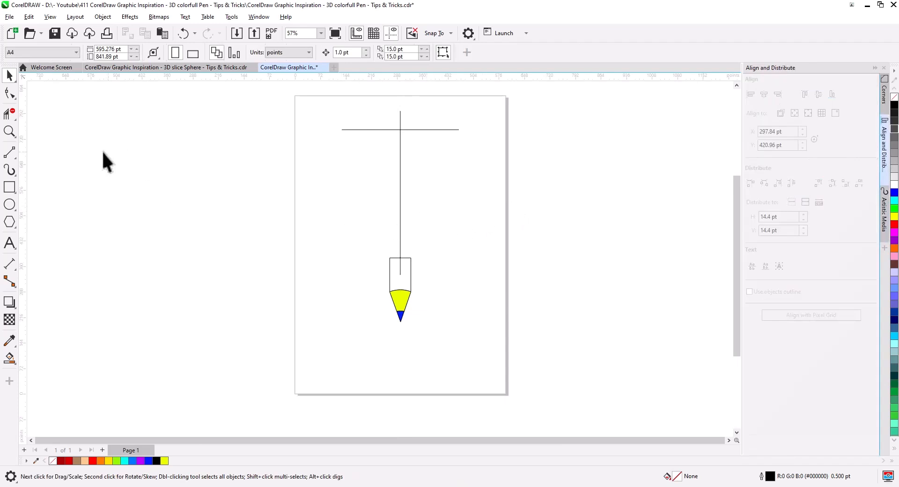
Shorten the horizontal line slightly at both ends, keeping it centred on the vertical line.
{"action": "left_click", "coordinate": [435, 129]}
{"action": "left_click_drag", "start_coordinate": [461, 130], "coordinate": [457, 131]}
{"action": "left_click", "coordinate": [450, 199]}
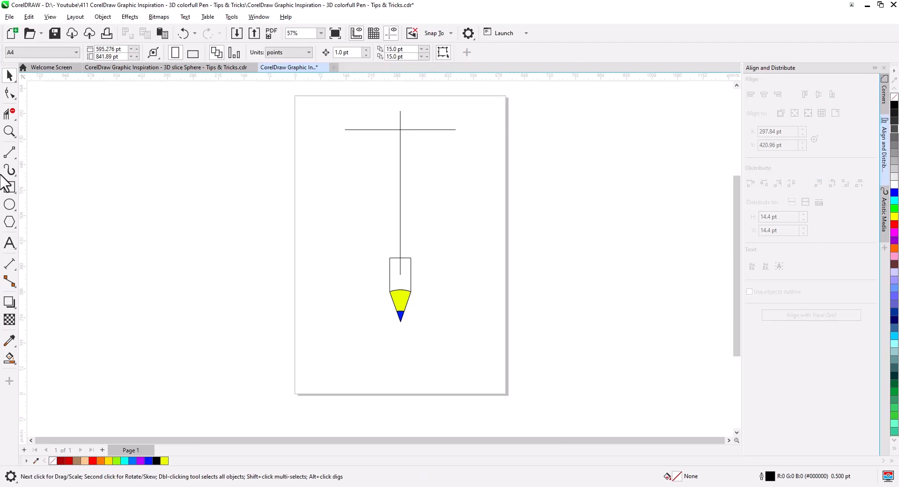
Draw a slanted line about 126 by 383 pt from the body's left edge to the horizontal line's left end, and place a mirrored copy opposite.
{"action": "left_click", "coordinate": [9, 152]}
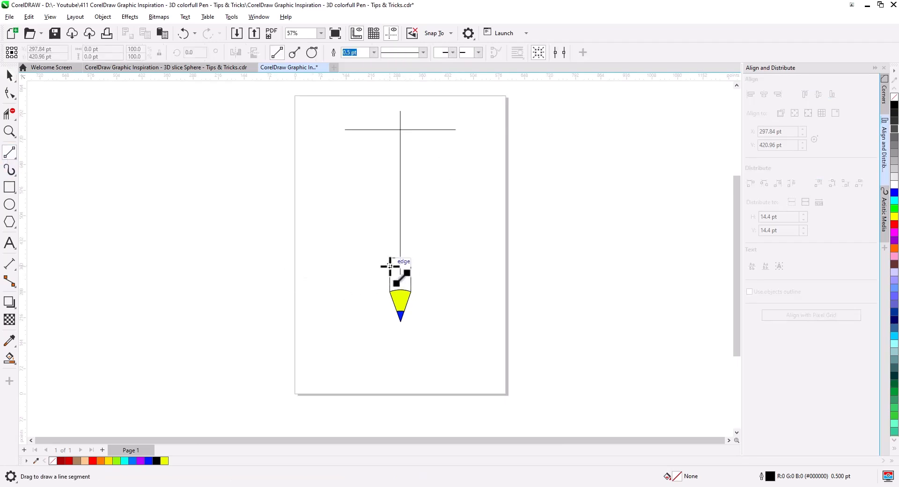
{"action": "left_click_drag", "start_coordinate": [390, 266], "coordinate": [345, 129]}
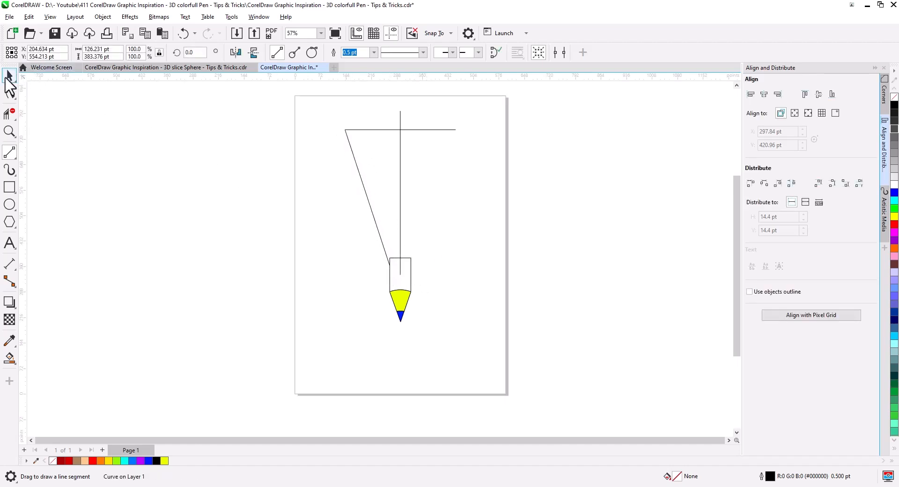
{"action": "key", "text": "space"}
{"action": "left_click_drag", "start_coordinate": [369, 199], "coordinate": [459, 198]}
{"action": "left_click", "coordinate": [456, 224]}
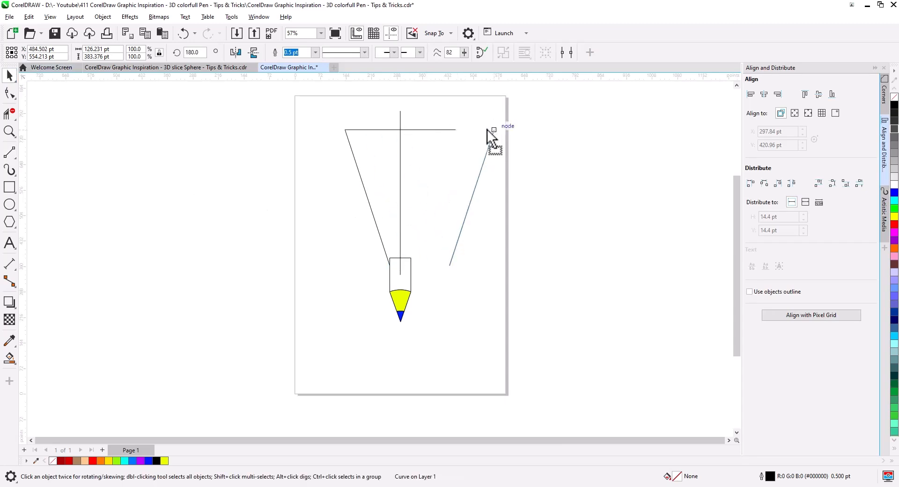
{"action": "left_click_drag", "start_coordinate": [487, 129], "coordinate": [457, 130]}
{"action": "left_click", "coordinate": [451, 201]}
Delete the vertical centre line between the two slanted lines.
{"action": "scroll", "coordinate": [447, 238], "scroll_direction": "up", "scroll_amount": 3}
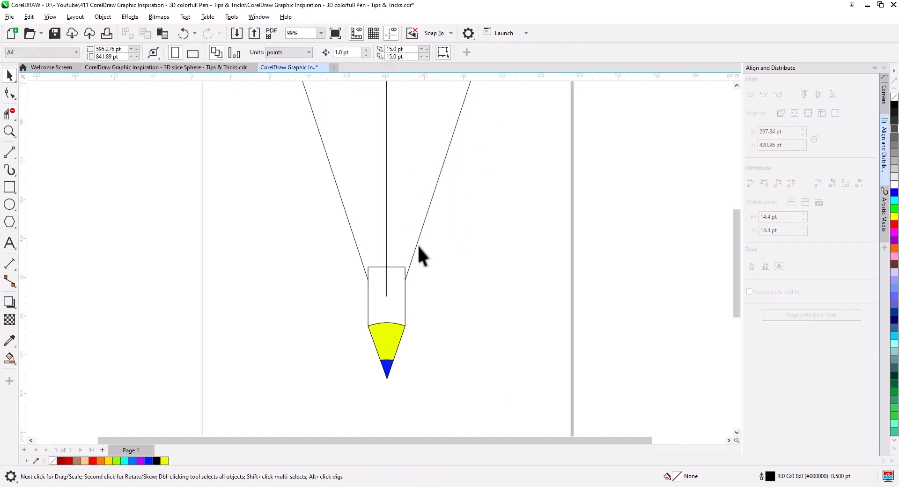
{"action": "left_click", "coordinate": [386, 234]}
{"action": "key", "text": "Delete"}
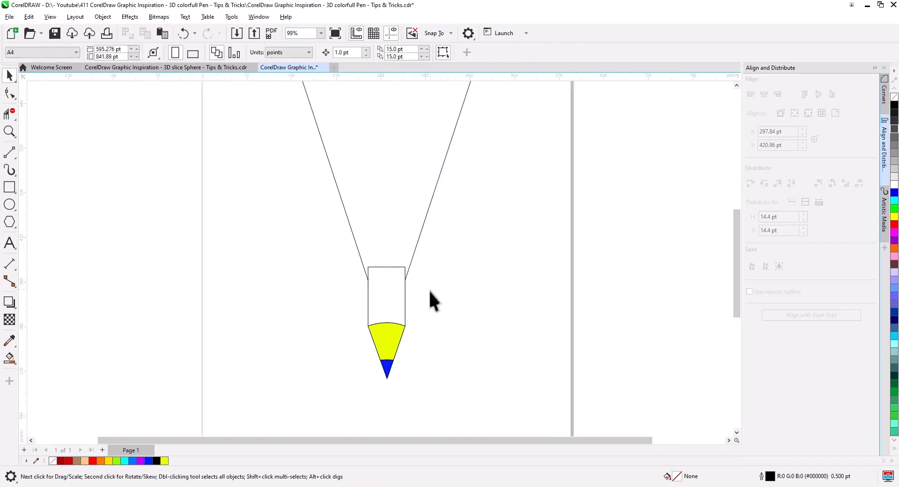
{"action": "scroll", "coordinate": [410, 302], "scroll_direction": "up", "scroll_amount": 2}
{"action": "left_click_drag", "start_coordinate": [426, 300], "coordinate": [414, 338]}
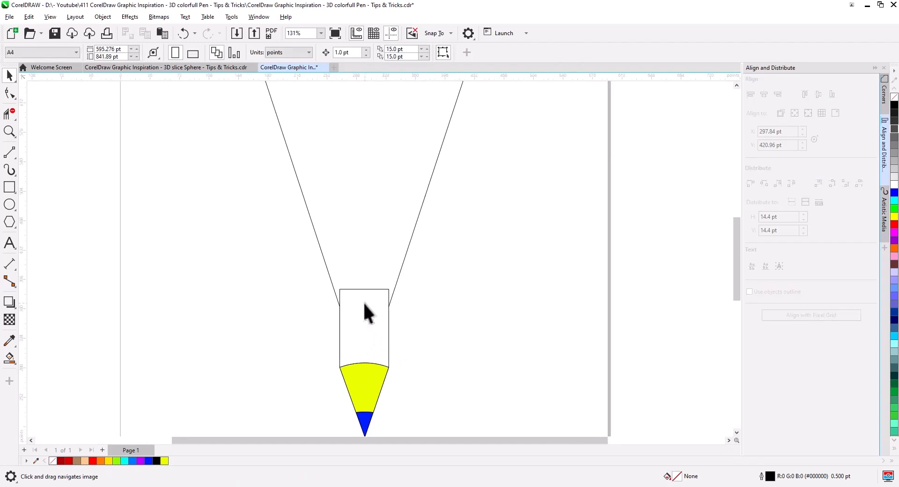
Draw a slanted line about 386 by 124 pt rising across the body's upper part, and shift it left along the body.
{"action": "left_click", "coordinate": [10, 152]}
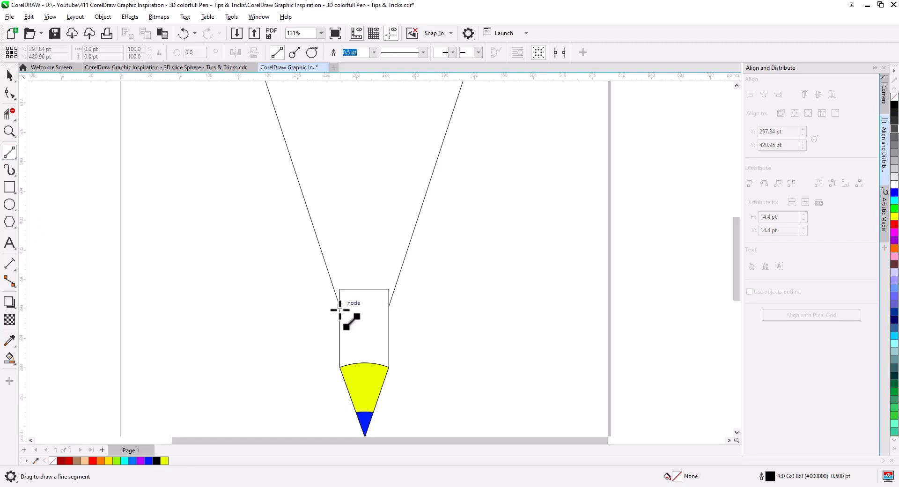
{"action": "left_click_drag", "start_coordinate": [333, 310], "coordinate": [649, 208]}
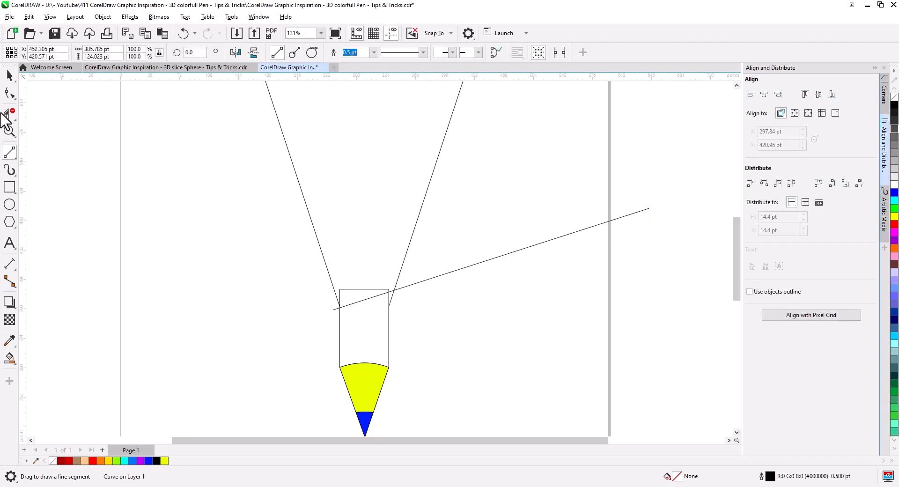
{"action": "left_click", "coordinate": [9, 76]}
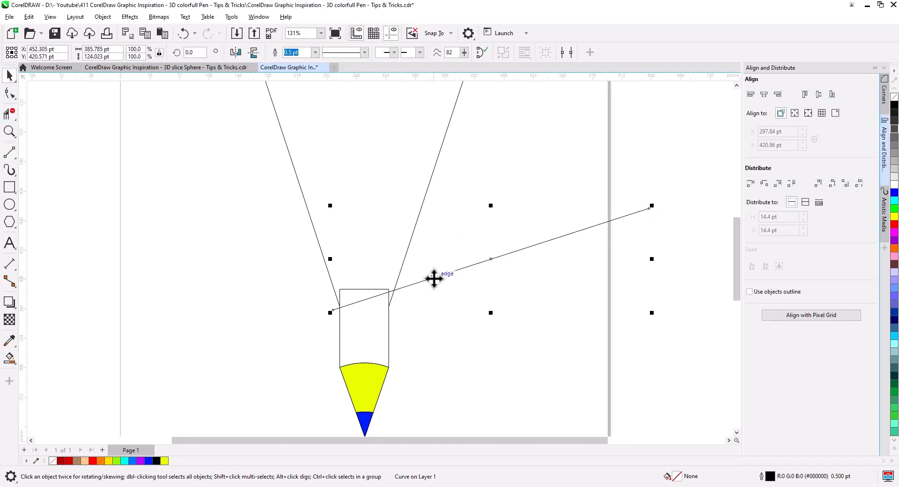
{"action": "left_click_drag", "start_coordinate": [434, 279], "coordinate": [391, 293]}
Centre the slanted line horizontally on the body, and move it down to pass through the body's upper right corner.
{"action": "left_click", "coordinate": [385, 327], "text": "shift"}
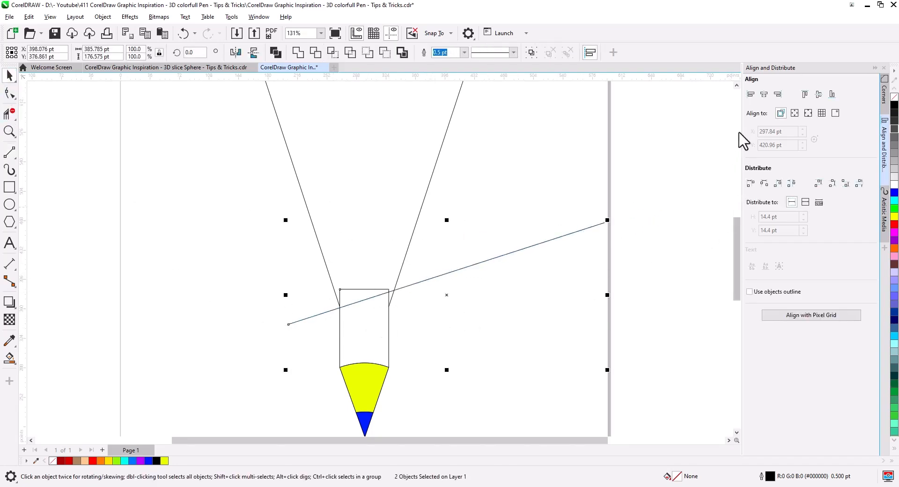
{"action": "left_click", "coordinate": [764, 94]}
{"action": "left_click", "coordinate": [519, 285]}
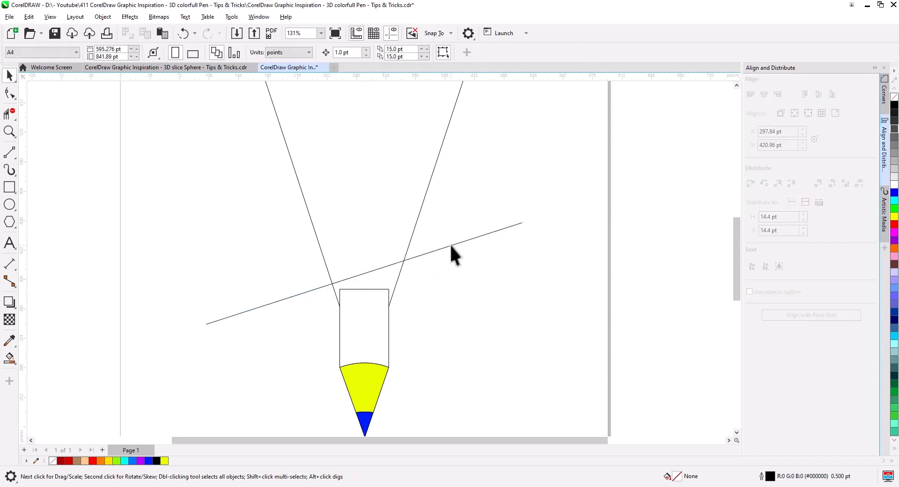
{"action": "left_click", "coordinate": [449, 243]}
{"action": "left_click_drag", "start_coordinate": [439, 249], "coordinate": [442, 273]}
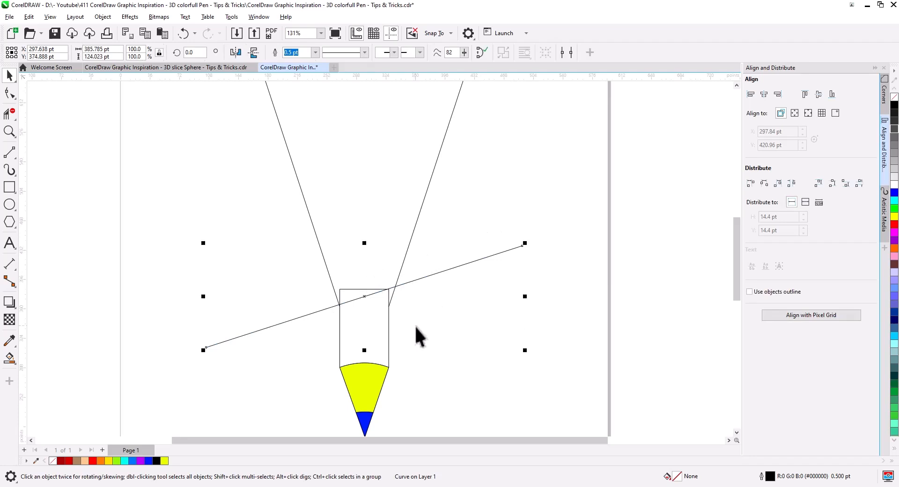
Place a parallel copy of the slanted line about 55 pt straight above the original.
{"action": "scroll", "coordinate": [417, 334], "scroll_direction": "down", "scroll_amount": 1}
{"action": "left_click_drag", "start_coordinate": [421, 338], "coordinate": [475, 365]}
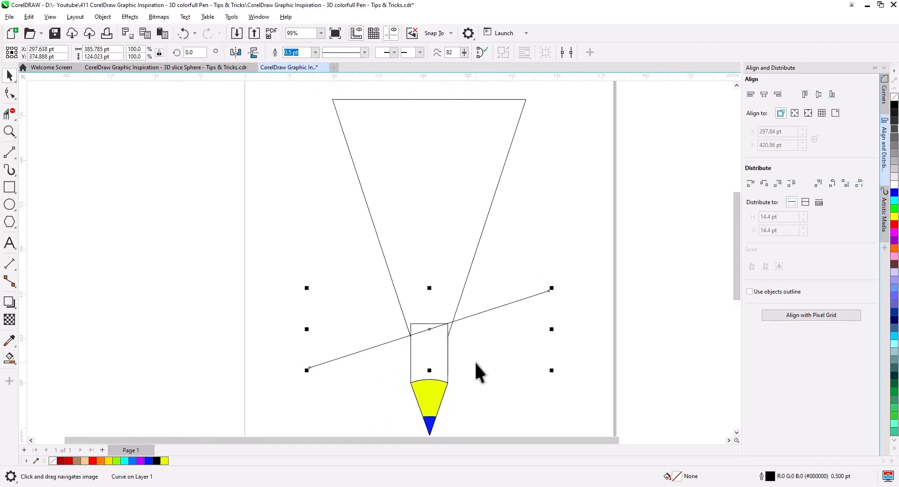
{"action": "left_click_drag", "start_coordinate": [473, 316], "coordinate": [473, 281]}
{"action": "left_click", "coordinate": [489, 299]}
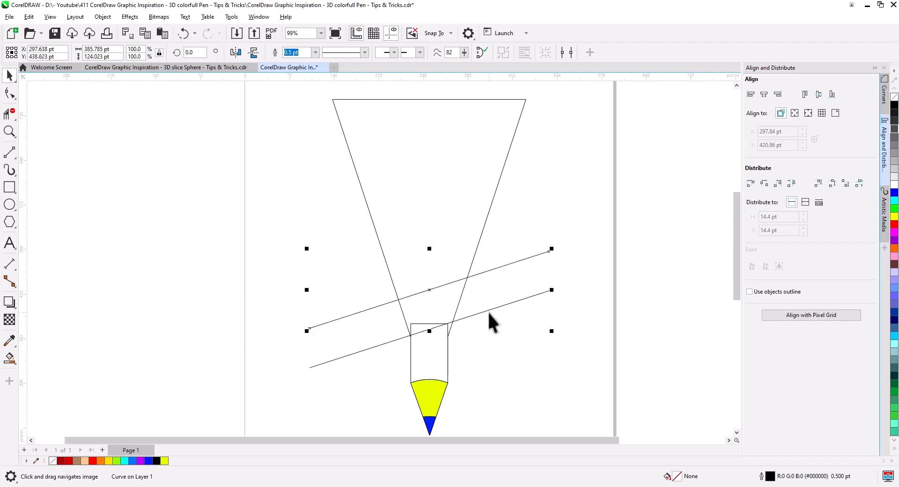
{"action": "left_click", "coordinate": [487, 310], "text": "shift"}
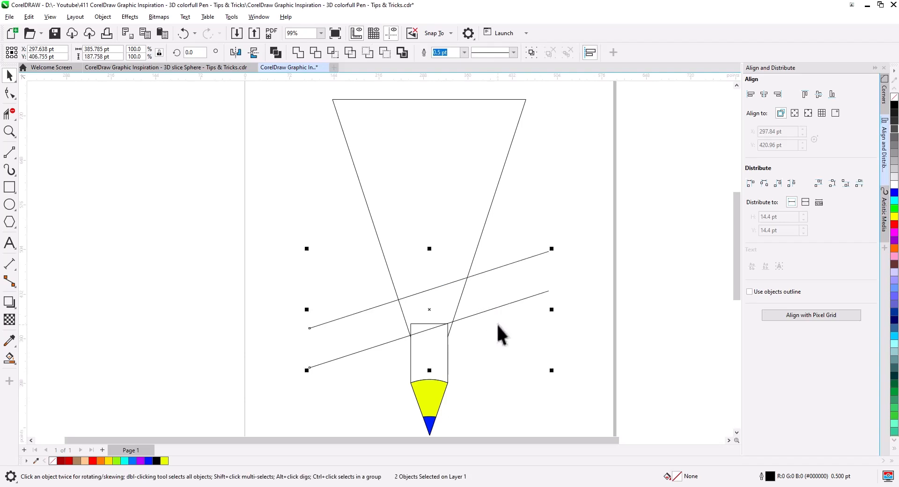
{"action": "left_click", "coordinate": [507, 287]}
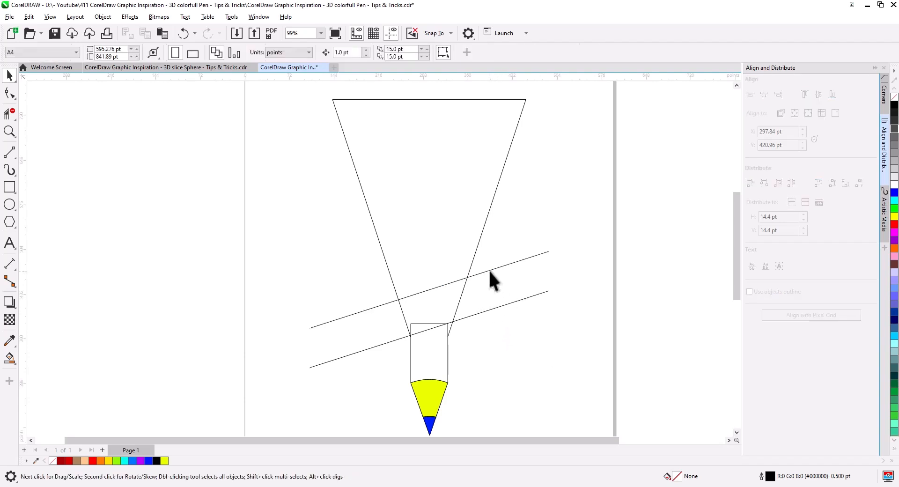
{"action": "left_click_drag", "start_coordinate": [487, 270], "coordinate": [489, 277]}
Copy the two slanted lines about 112 pt upward and repeat the duplication twice to get eight evenly spaced parallel lines.
{"action": "left_click", "coordinate": [494, 309], "text": "shift"}
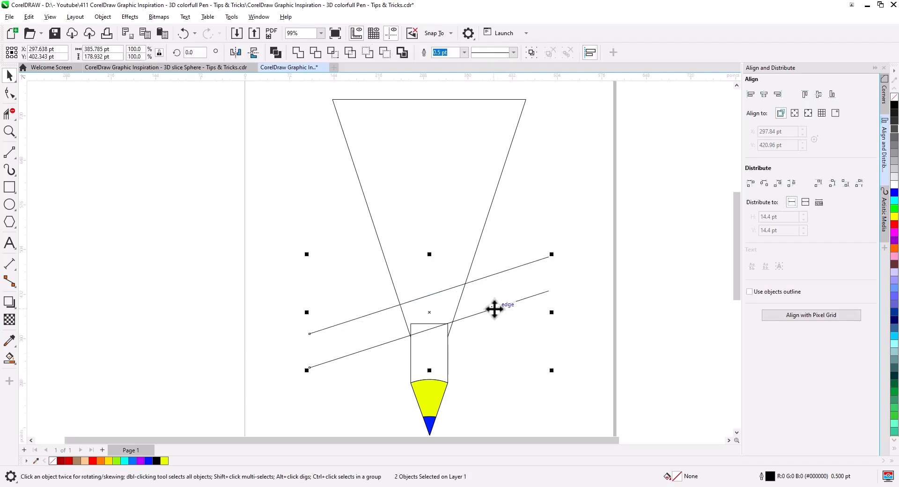
{"action": "left_click_drag", "start_coordinate": [494, 309], "coordinate": [492, 241]}
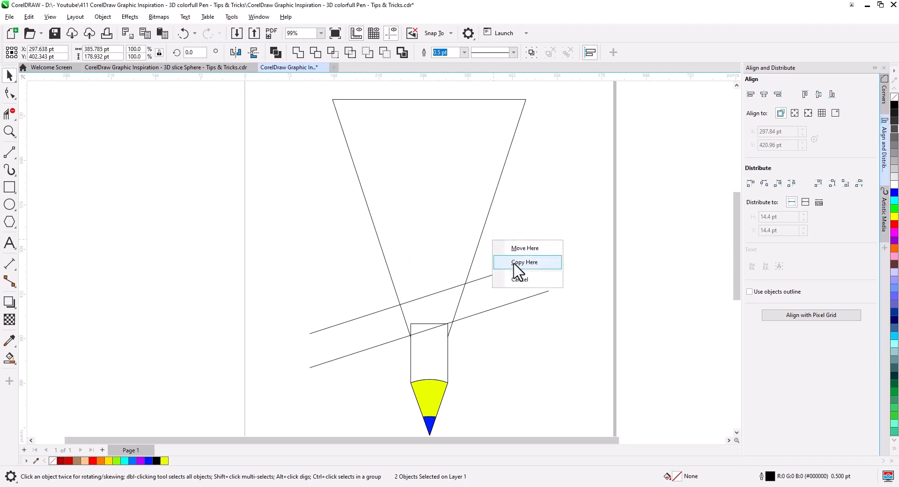
{"action": "left_click", "coordinate": [516, 265]}
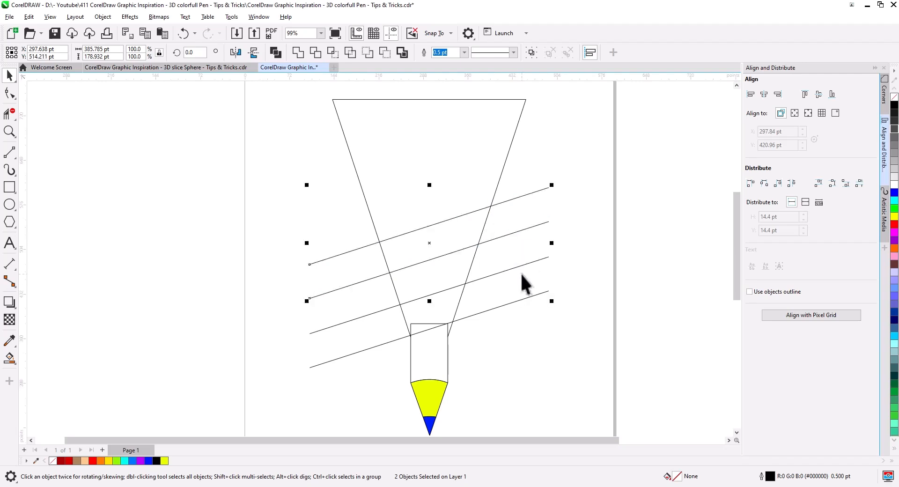
{"action": "key", "text": "ctrl+r"}
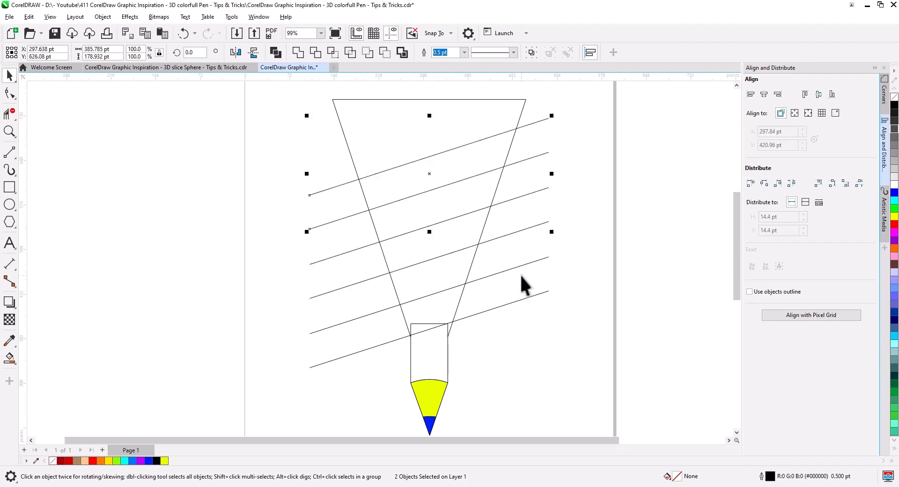
{"action": "key", "text": "ctrl+r"}
{"action": "scroll", "coordinate": [531, 271], "scroll_direction": "down", "scroll_amount": 2}
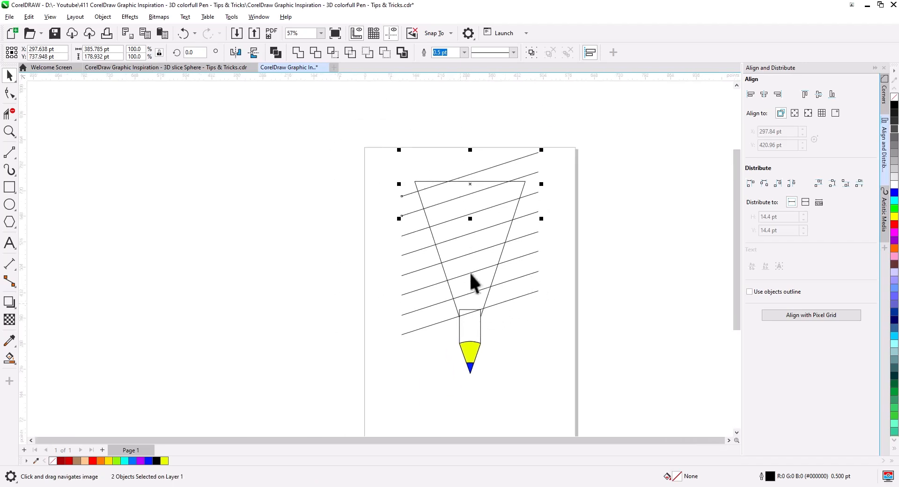
Extend both flared side lines upward past the topmost parallel line, and delete the horizontal line between them.
{"action": "scroll", "coordinate": [509, 194], "scroll_direction": "up", "scroll_amount": 2}
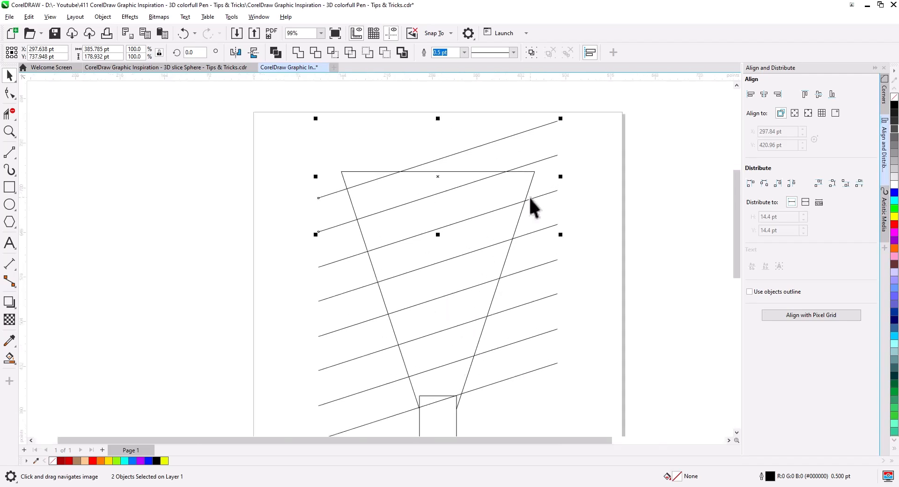
{"action": "left_click", "coordinate": [521, 204]}
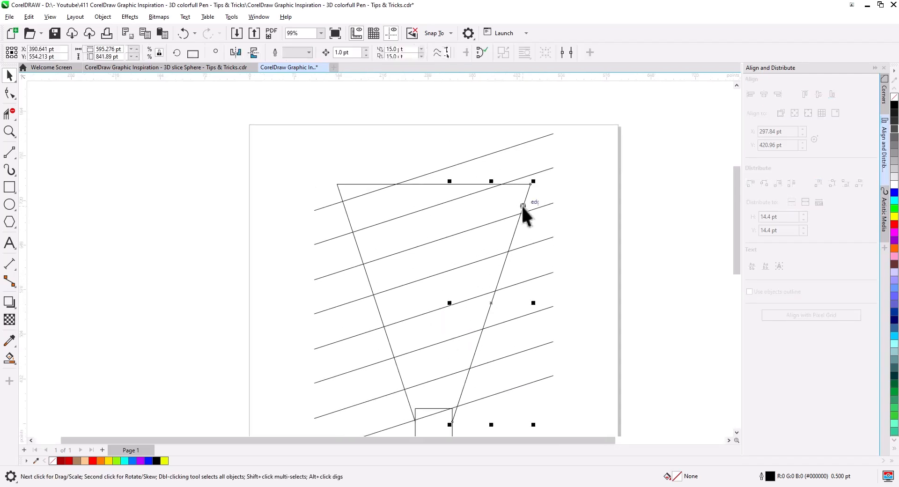
{"action": "left_click_drag", "start_coordinate": [534, 183], "coordinate": [567, 125]}
{"action": "scroll", "coordinate": [479, 241], "scroll_direction": "down", "scroll_amount": 1}
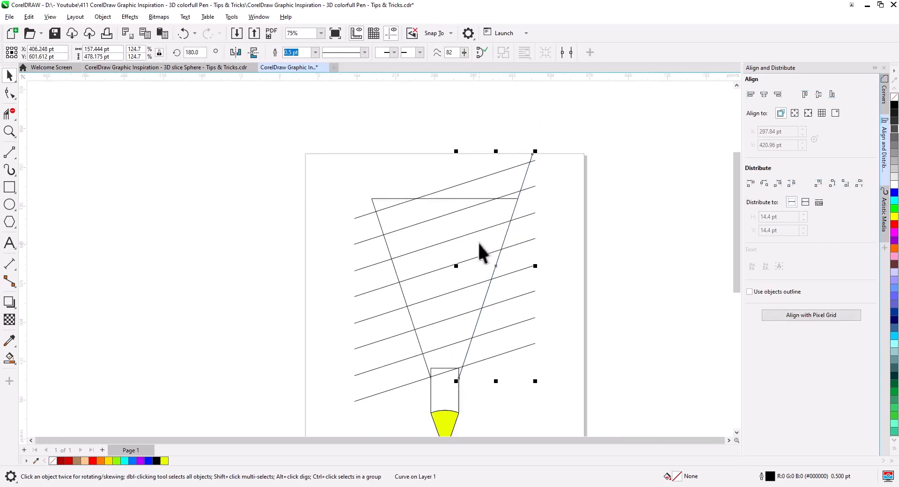
{"action": "left_click_drag", "start_coordinate": [482, 260], "coordinate": [481, 243]}
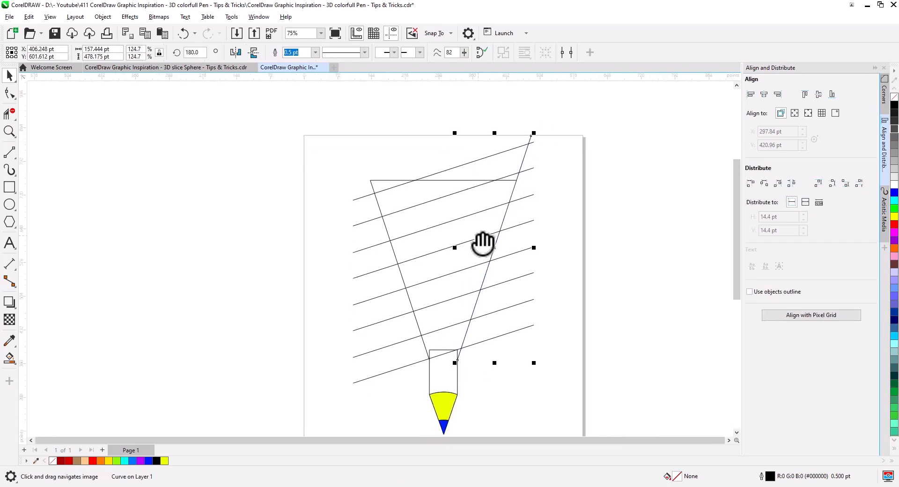
{"action": "left_click", "coordinate": [379, 206]}
{"action": "left_click_drag", "start_coordinate": [366, 176], "coordinate": [308, 124]}
{"action": "left_click", "coordinate": [302, 196]}
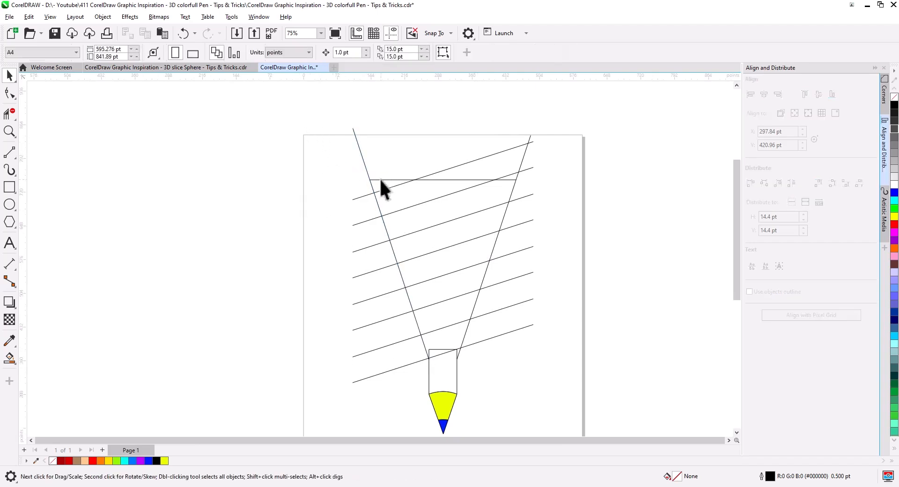
{"action": "left_click", "coordinate": [381, 179]}
{"action": "key", "text": "Delete"}
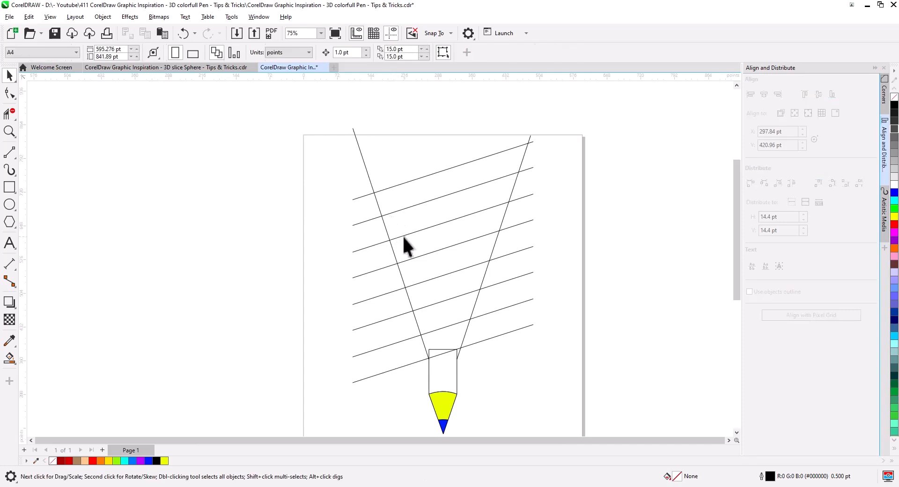
Smart Fill the lowest band between the flared lines with green #00FF26, including the part overlapping the body.
{"action": "scroll", "coordinate": [445, 377], "scroll_direction": "up", "scroll_amount": 3}
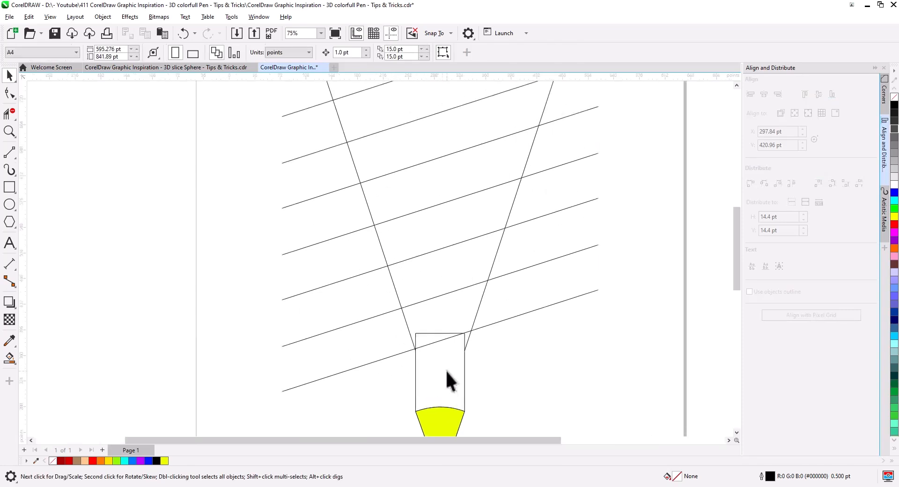
{"action": "left_click_drag", "start_coordinate": [425, 374], "coordinate": [412, 379]}
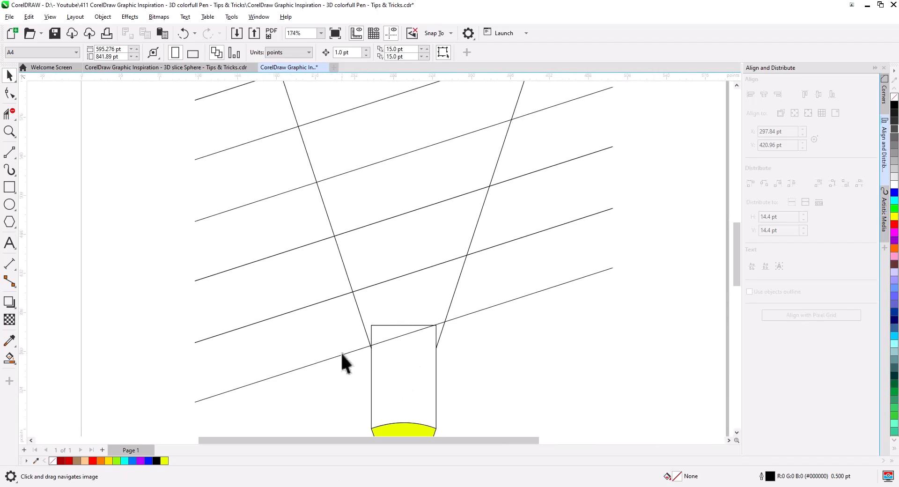
{"action": "left_click", "coordinate": [9, 359]}
{"action": "left_click", "coordinate": [111, 52]}
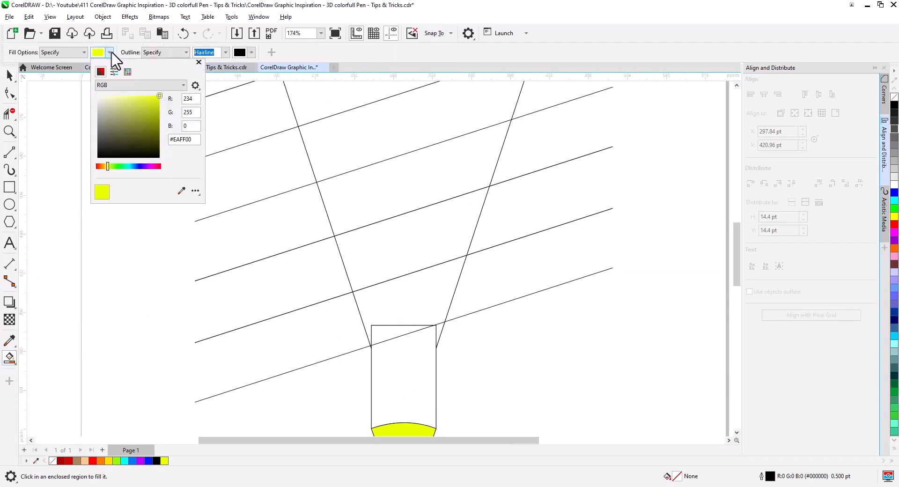
{"action": "left_click", "coordinate": [120, 166]}
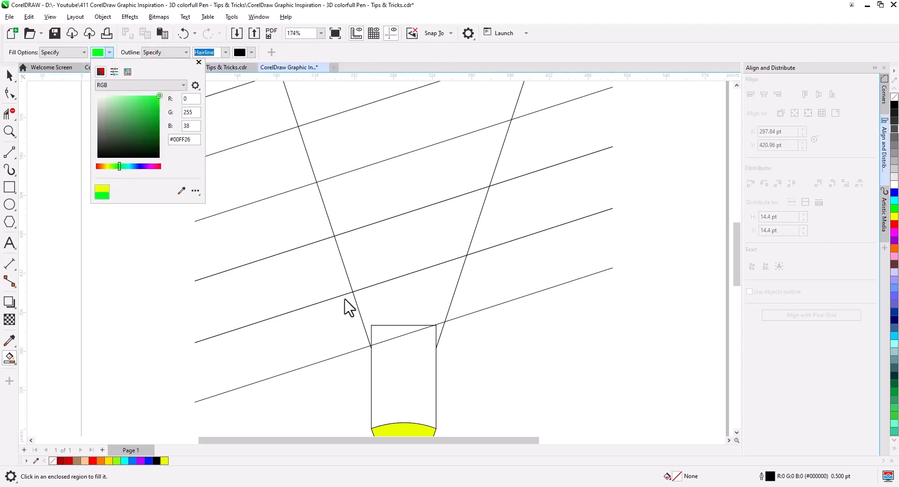
{"action": "left_click", "coordinate": [384, 307]}
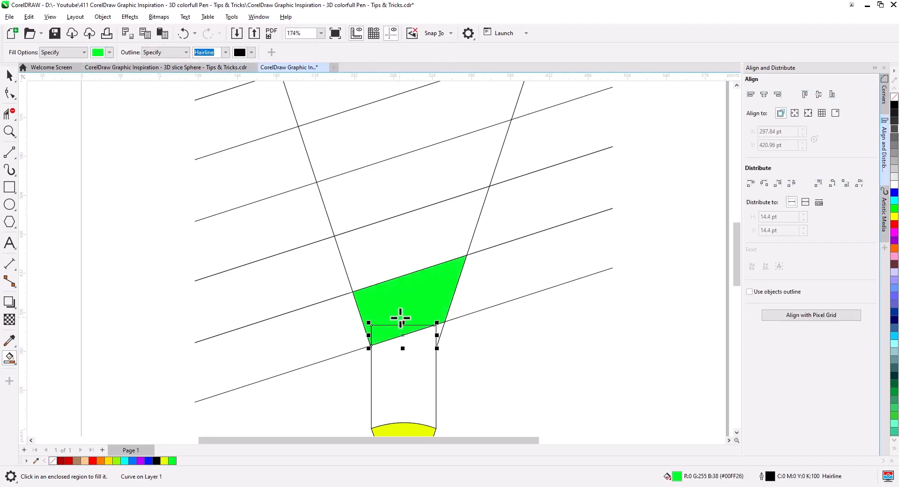
Fill every second band above the lowest one with the same green, up to the topmost parallel line.
{"action": "scroll", "coordinate": [378, 381], "scroll_direction": "down", "scroll_amount": 1}
{"action": "left_click", "coordinate": [379, 276]}
{"action": "scroll", "coordinate": [380, 299], "scroll_direction": "up", "scroll_amount": 3}
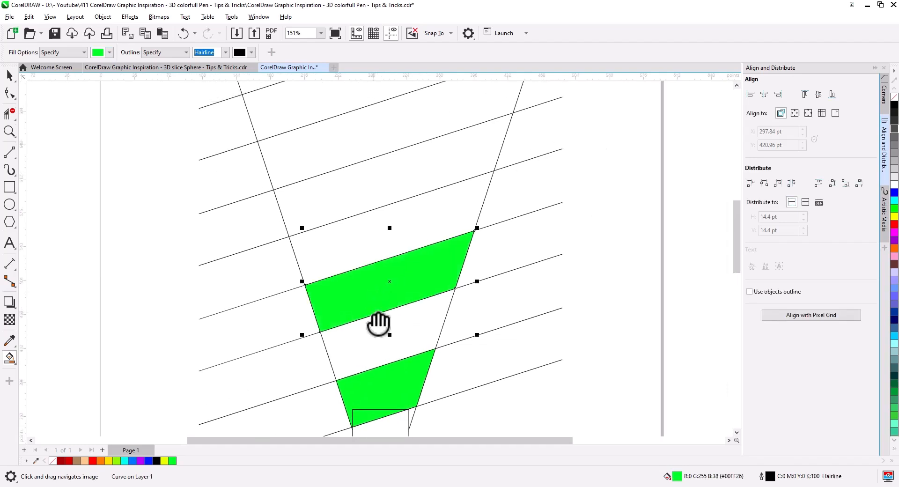
{"action": "left_click", "coordinate": [368, 277]}
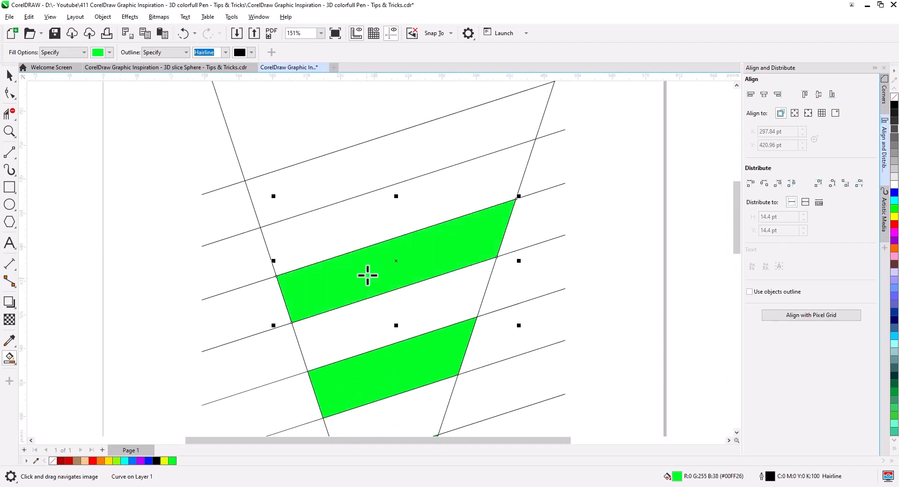
{"action": "left_click", "coordinate": [336, 176]}
{"action": "key", "text": "space"}
Place a copy of the whole pen drawing to the left of the page, level with the original.
{"action": "scroll", "coordinate": [327, 237], "scroll_direction": "down", "scroll_amount": 4}
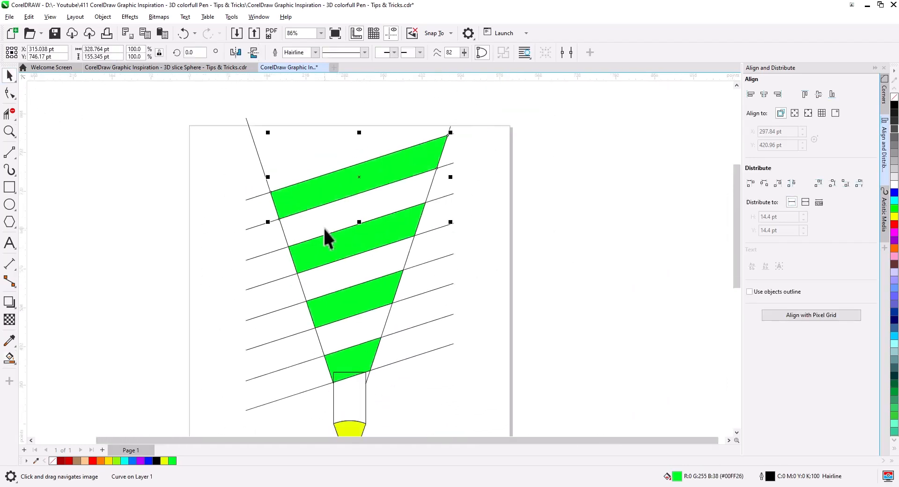
{"action": "left_click_drag", "start_coordinate": [428, 340], "coordinate": [441, 331]}
{"action": "left_click_drag", "start_coordinate": [468, 402], "coordinate": [195, 122]}
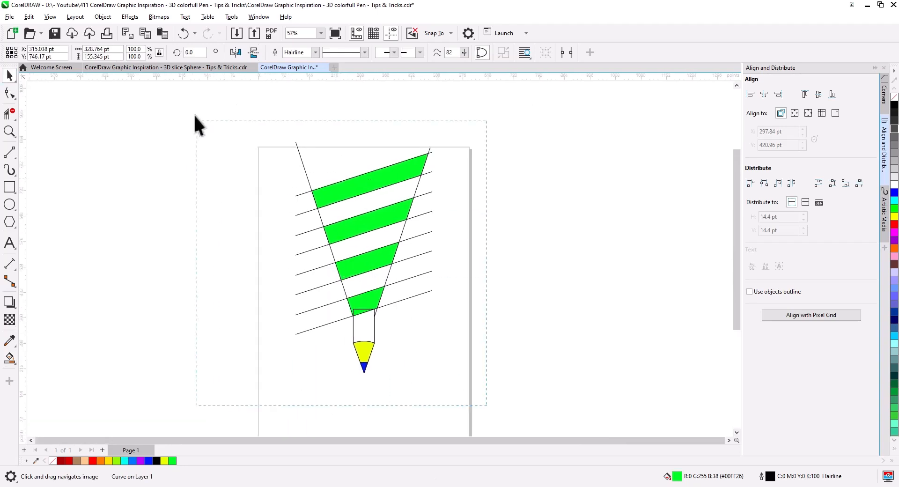
{"action": "left_click_drag", "start_coordinate": [377, 213], "coordinate": [66, 222]}
{"action": "left_click", "coordinate": [112, 244]}
{"action": "left_click", "coordinate": [404, 261]}
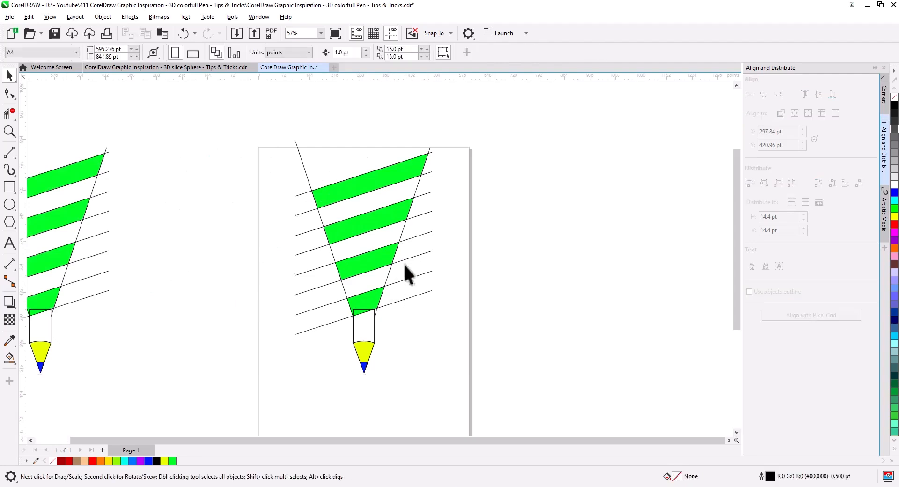
Delete the seven lower parallel construction lines from the pen drawing on the page.
{"action": "left_click", "coordinate": [413, 238]}
{"action": "left_click_drag", "start_coordinate": [416, 244], "coordinate": [416, 290]}
{"action": "key", "text": "Delete"}
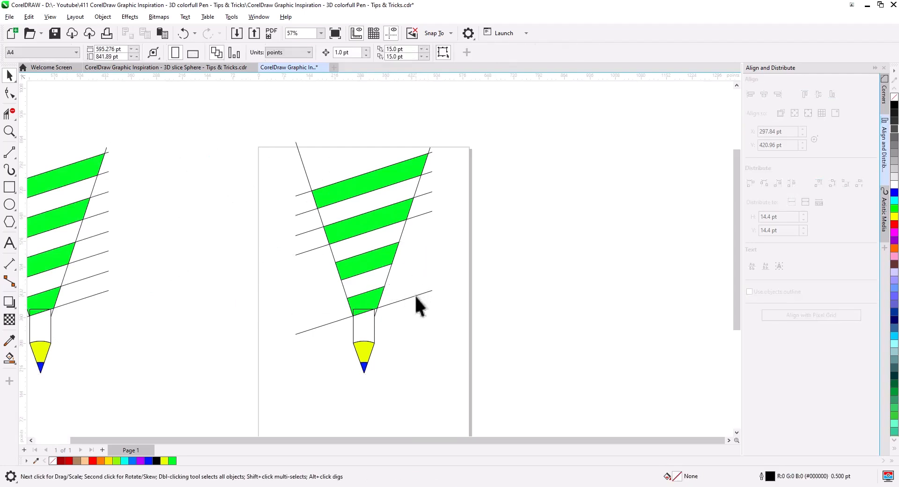
{"action": "left_click", "coordinate": [414, 295]}
{"action": "key", "text": "Delete"}
{"action": "left_click", "coordinate": [418, 215]}
{"action": "key", "text": "Delete"}
{"action": "left_click", "coordinate": [429, 172]}
{"action": "key", "text": "Delete"}
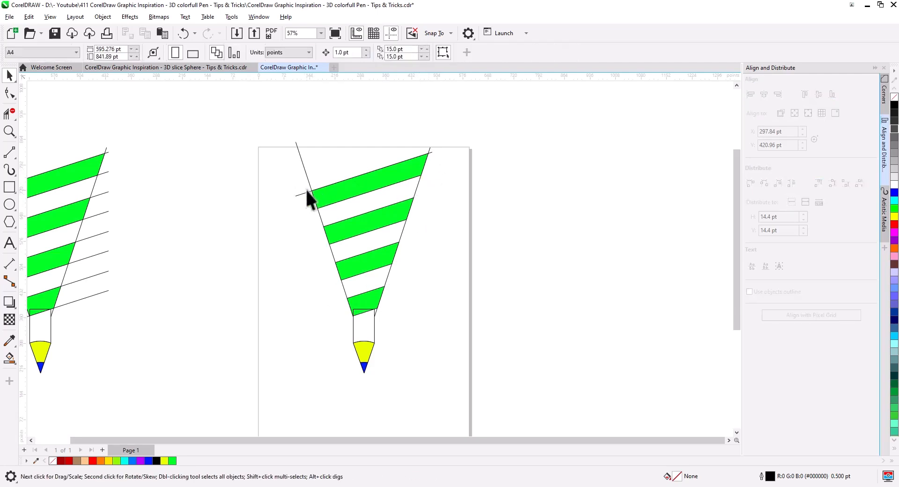
Delete the topmost parallel line and both flared side lines from the pen drawing on the page.
{"action": "left_click", "coordinate": [303, 194]}
{"action": "left_click", "coordinate": [304, 171]}
{"action": "key", "text": "Delete"}
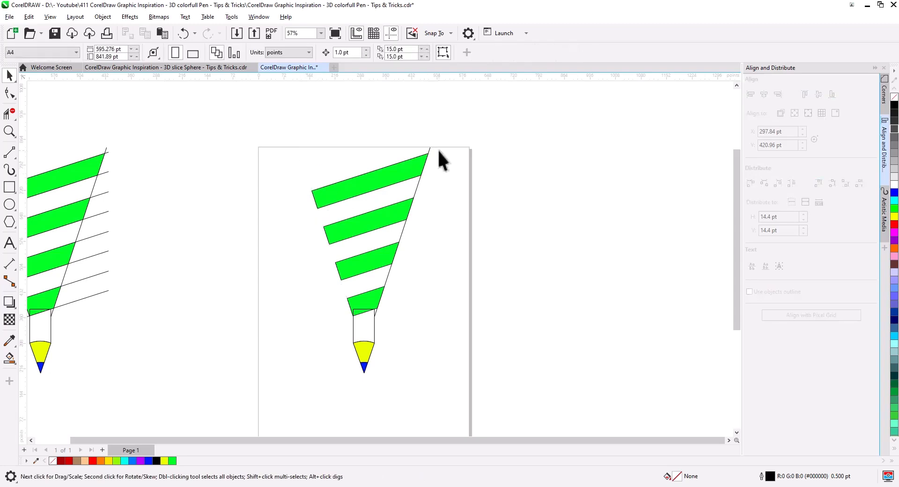
{"action": "scroll", "coordinate": [347, 296], "scroll_direction": "up", "scroll_amount": 2}
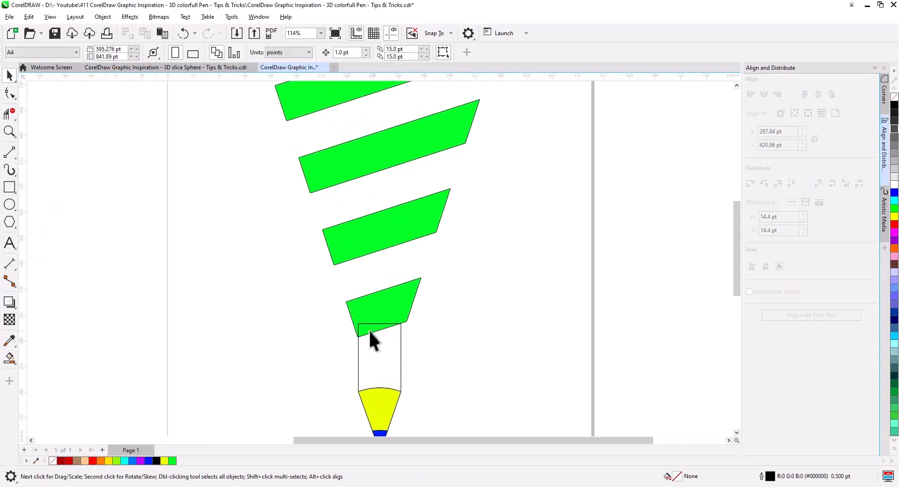
Weld the piece where the pen body overlaps the lowest green band into that band.
{"action": "left_click", "coordinate": [370, 330]}
{"action": "left_click", "coordinate": [387, 312], "text": "shift"}
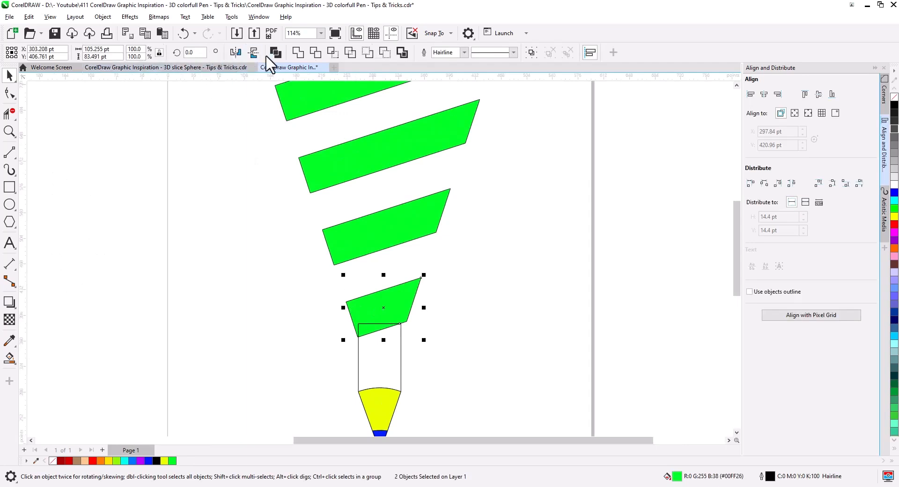
{"action": "left_click", "coordinate": [297, 52]}
{"action": "left_click", "coordinate": [322, 288]}
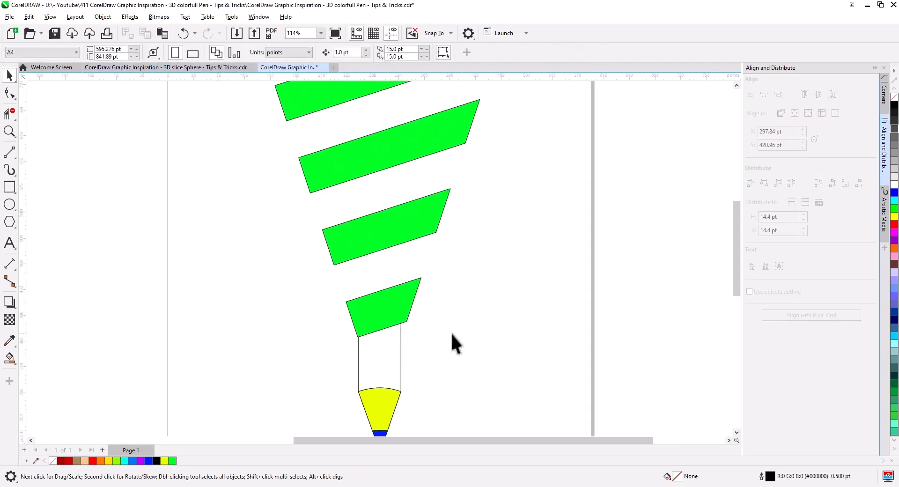
Combine the four green bands on the page into a single curve object.
{"action": "scroll", "coordinate": [335, 313], "scroll_direction": "down", "scroll_amount": 3}
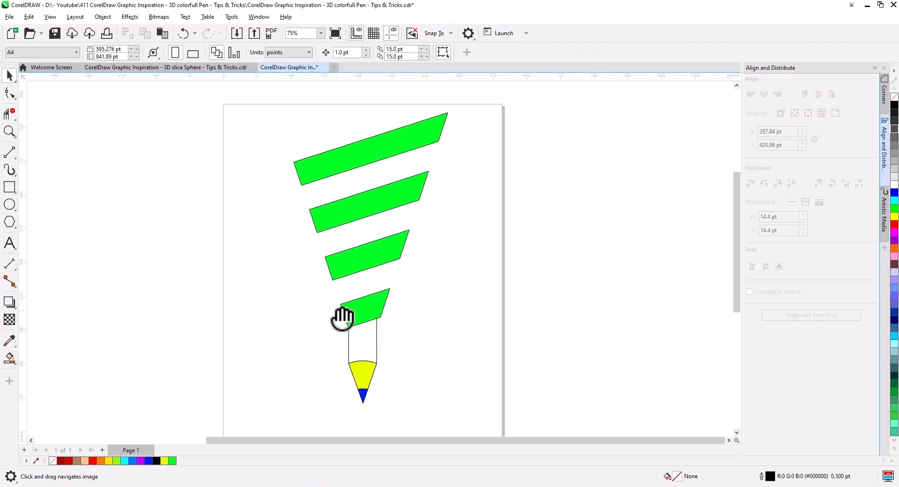
{"action": "left_click", "coordinate": [322, 294]}
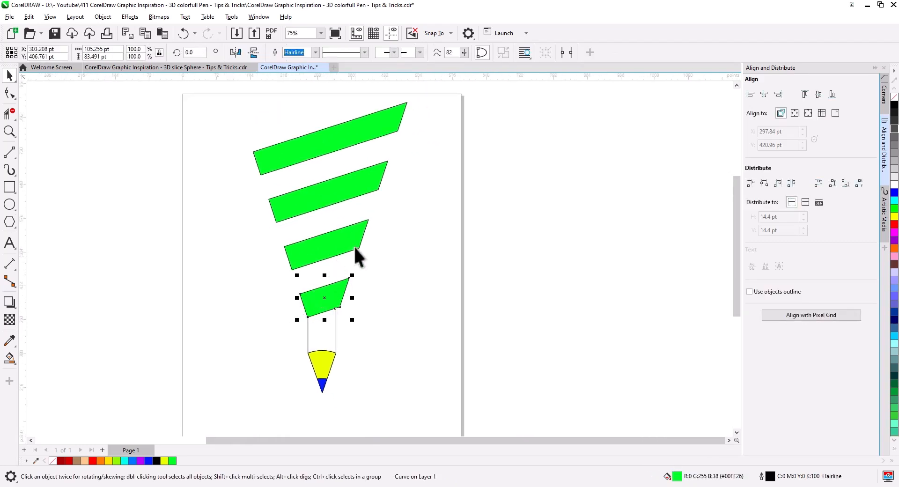
{"action": "left_click", "coordinate": [334, 249], "text": "shift"}
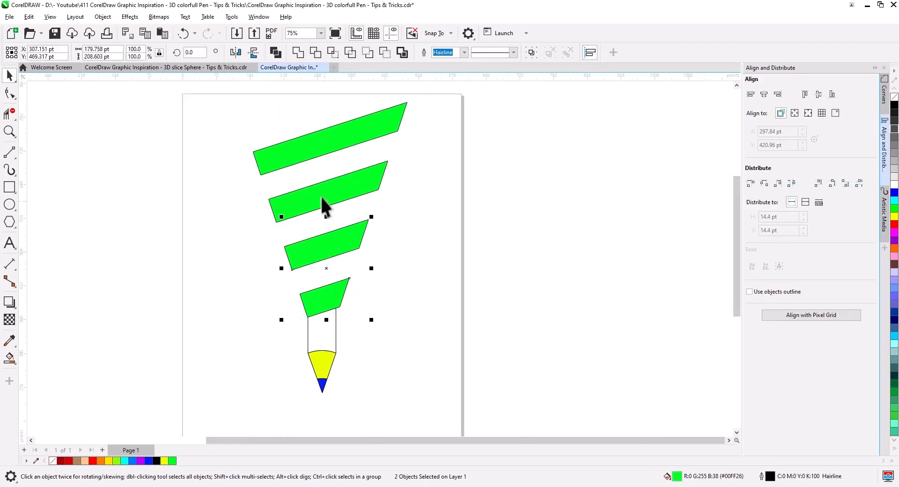
{"action": "left_click", "coordinate": [322, 201], "text": "shift"}
{"action": "left_click", "coordinate": [316, 140], "text": "shift"}
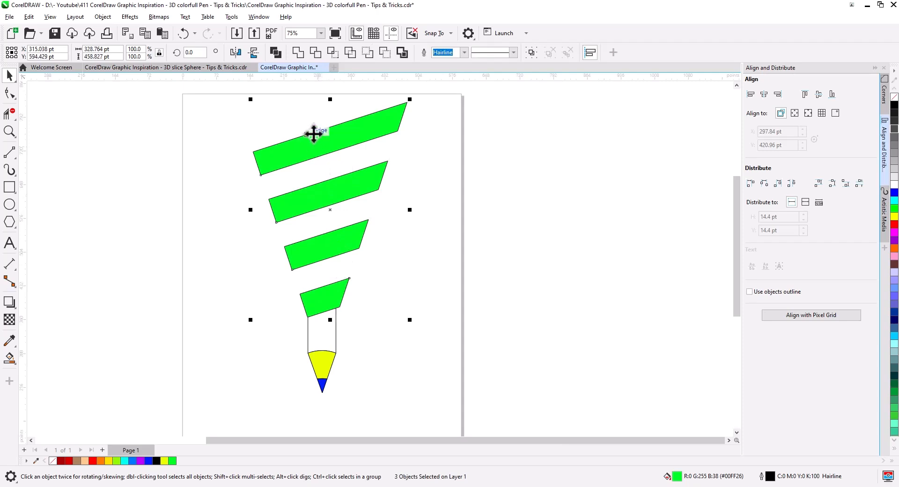
{"action": "left_click", "coordinate": [274, 50]}
Bulge the lowest band's upper edge upward from its left end and arch its lower edge above the pen body.
{"action": "left_click", "coordinate": [9, 94]}
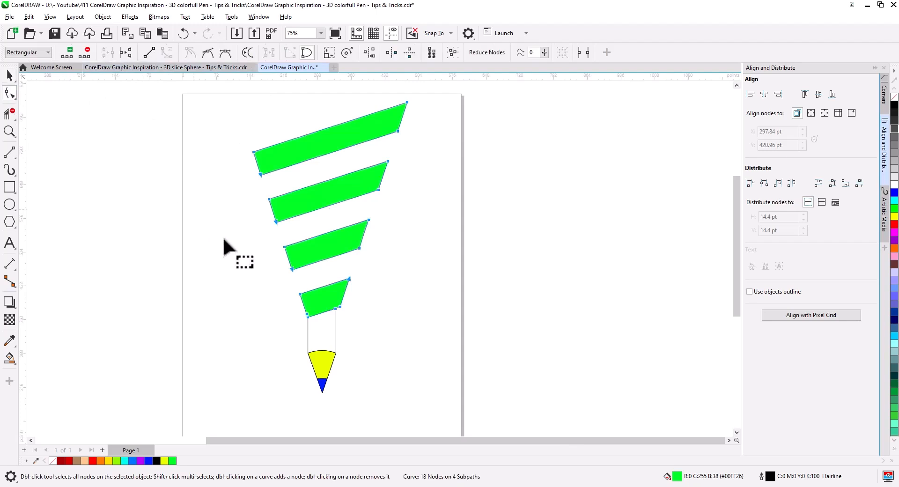
{"action": "scroll", "coordinate": [325, 265], "scroll_direction": "up", "scroll_amount": 3}
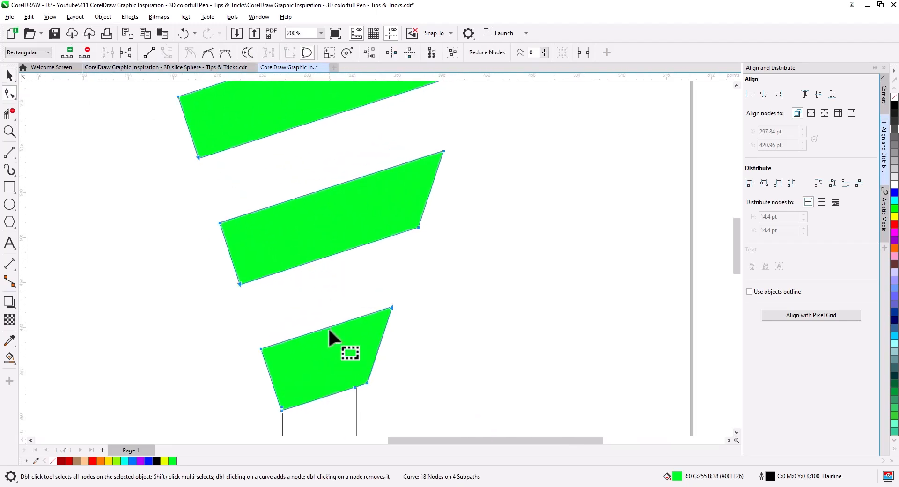
{"action": "left_click_drag", "start_coordinate": [326, 328], "coordinate": [257, 328]}
{"action": "mouse_move", "coordinate": [326, 389]}
{"action": "left_mouse_down"}
{"action": "mouse_move", "coordinate": [331, 396]}
{"action": "mouse_move", "coordinate": [319, 387]}
{"action": "left_mouse_up"}
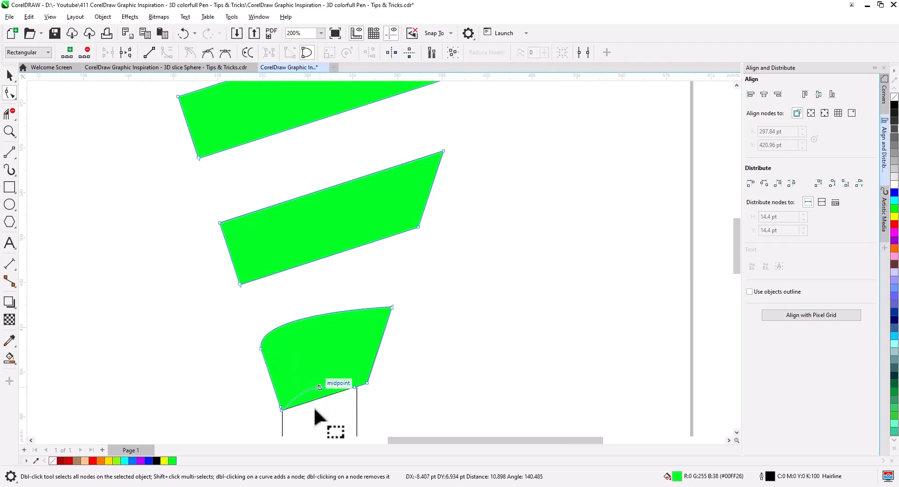
{"action": "left_click", "coordinate": [288, 408]}
{"action": "left_click", "coordinate": [293, 384]}
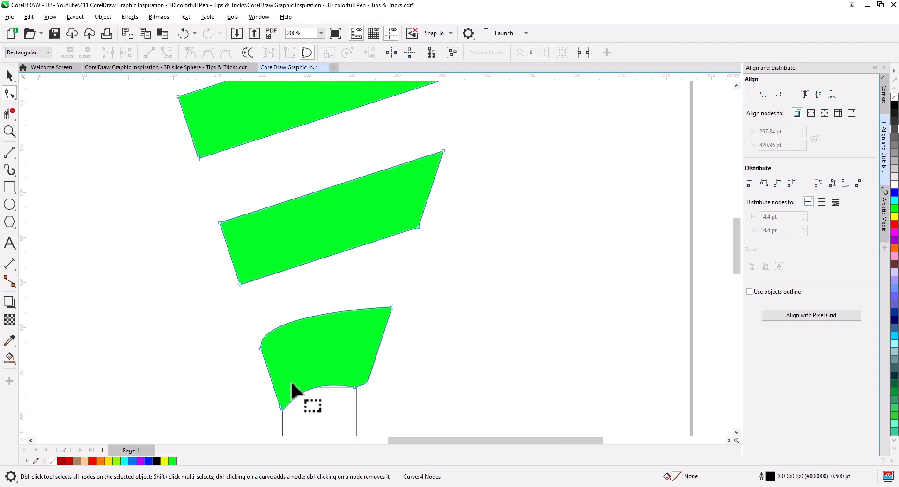
Try to move the lowest band's lower-left node onto the pen body's left side and undo the move.
{"action": "left_click", "coordinate": [281, 409]}
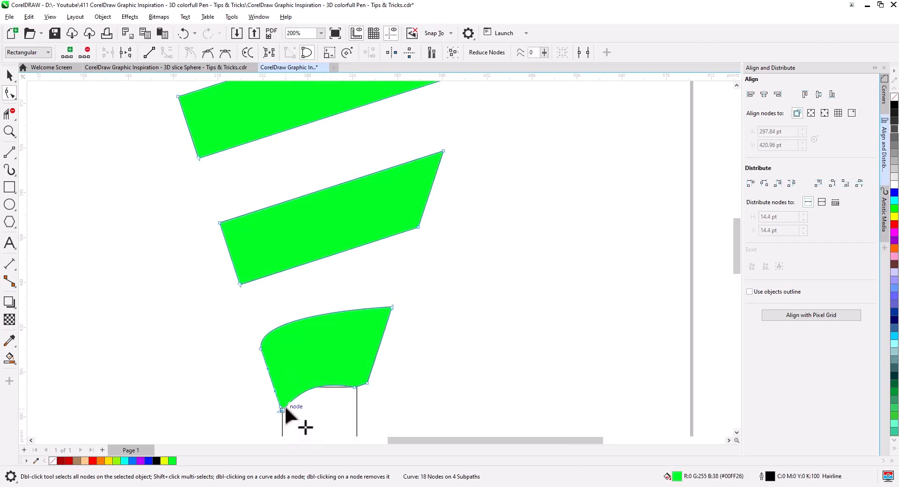
{"action": "mouse_move", "coordinate": [285, 406]}
{"action": "left_mouse_down"}
{"action": "mouse_move", "coordinate": [280, 389]}
{"action": "mouse_move", "coordinate": [281, 410]}
{"action": "left_mouse_up"}
{"action": "scroll", "coordinate": [282, 414], "scroll_direction": "up", "scroll_amount": 5}
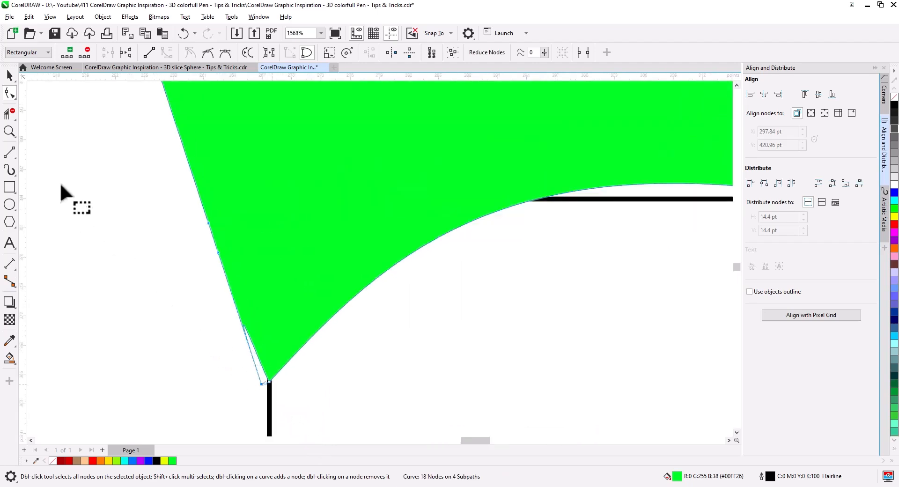
{"action": "left_click", "coordinate": [9, 76]}
{"action": "left_click", "coordinate": [105, 288]}
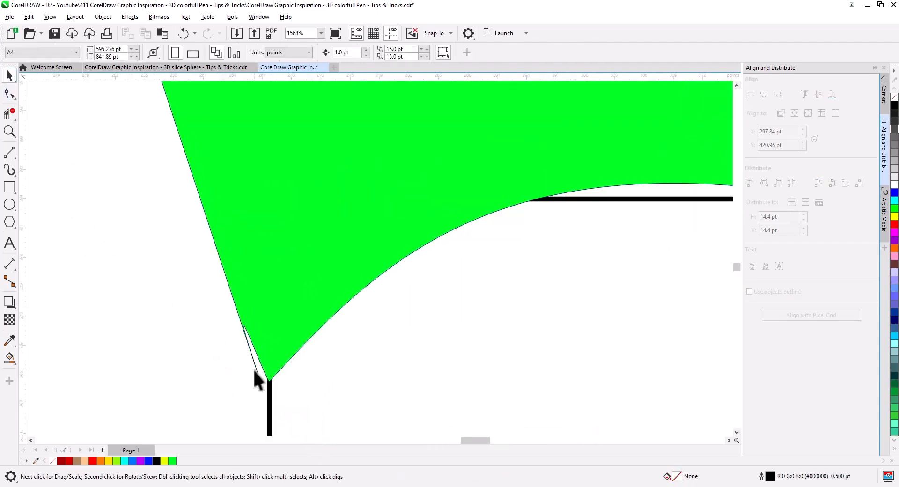
{"action": "key", "text": "ctrl+z"}
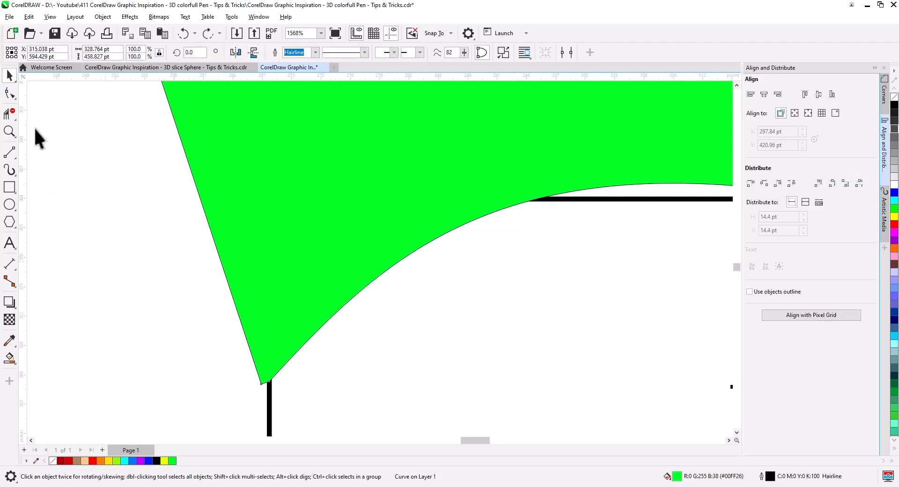
Delete the extra node beside the lowest band's lower-left corner.
{"action": "left_click", "coordinate": [10, 93]}
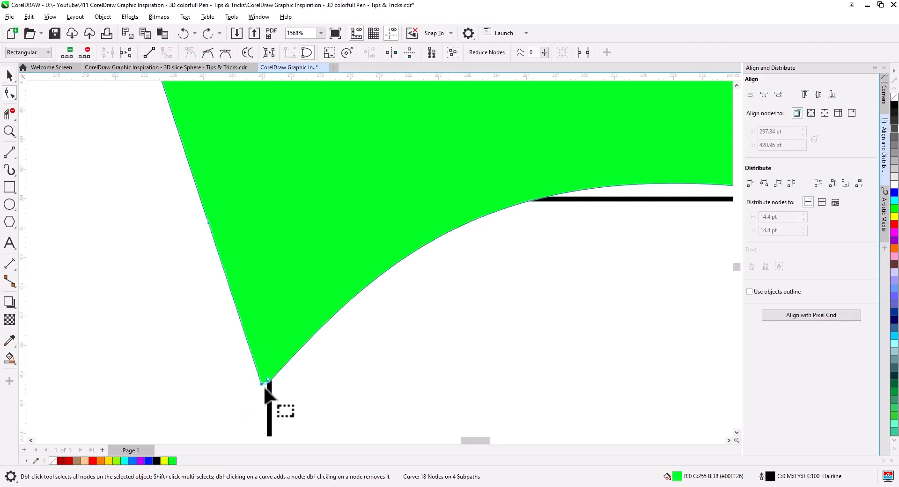
{"action": "scroll", "coordinate": [269, 383], "scroll_direction": "up", "scroll_amount": 2}
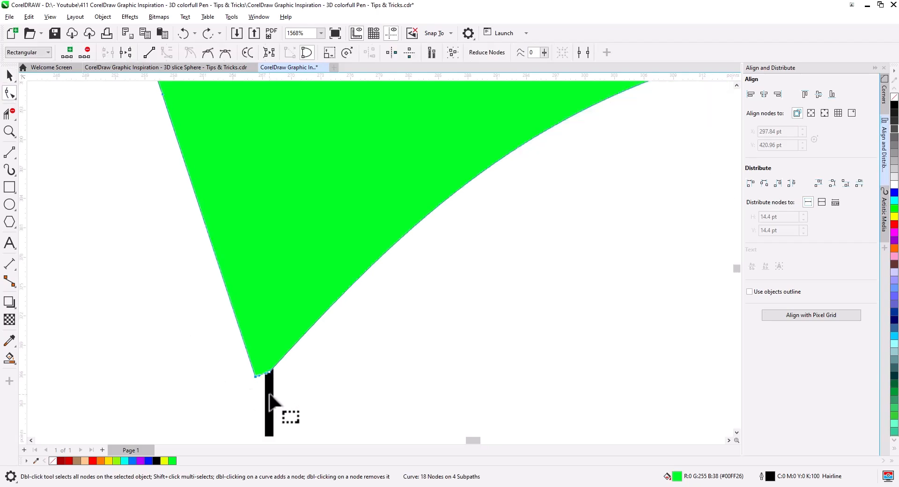
{"action": "key", "text": "Delete"}
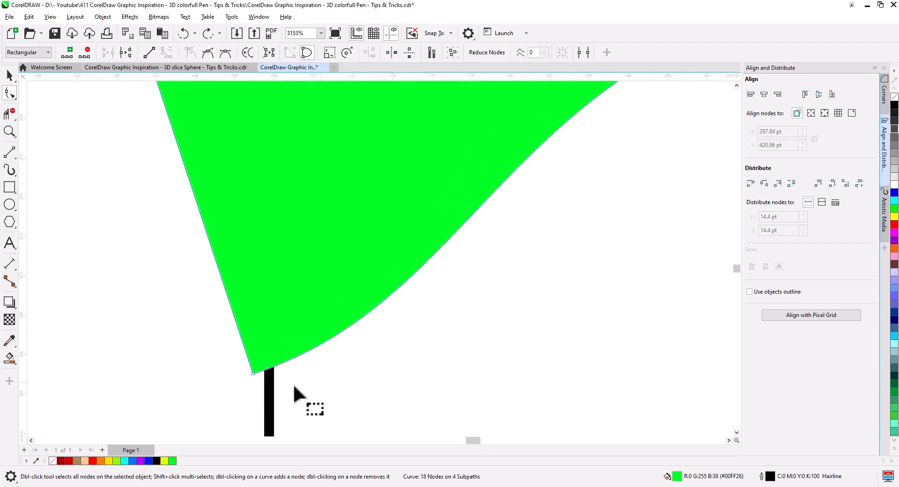
Snap the lowest band's lower-left corner onto the pen body's left side and round the lower edge rising from it.
{"action": "scroll", "coordinate": [305, 384], "scroll_direction": "down", "scroll_amount": 2}
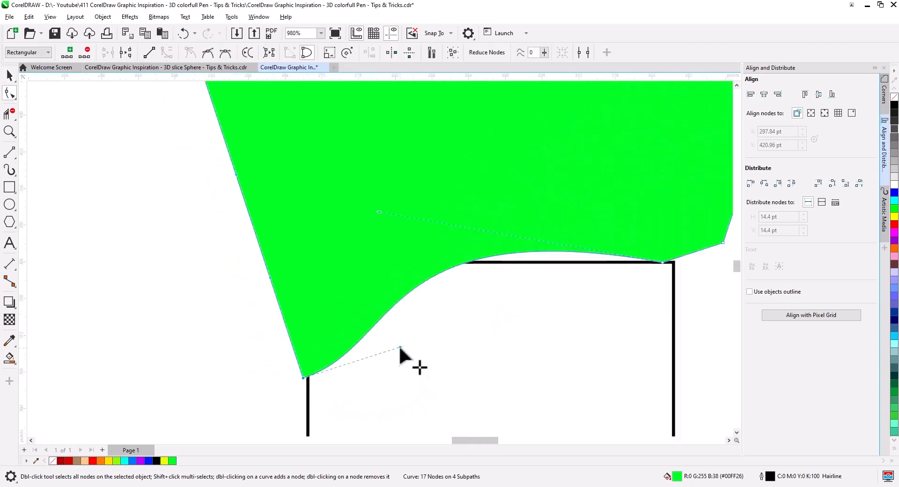
{"action": "left_click_drag", "start_coordinate": [400, 347], "coordinate": [274, 293]}
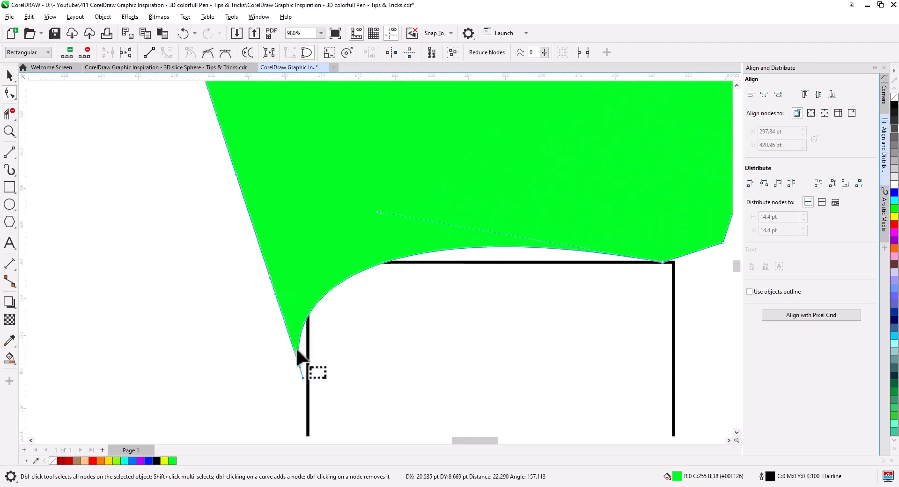
{"action": "left_click_drag", "start_coordinate": [303, 378], "coordinate": [308, 378]}
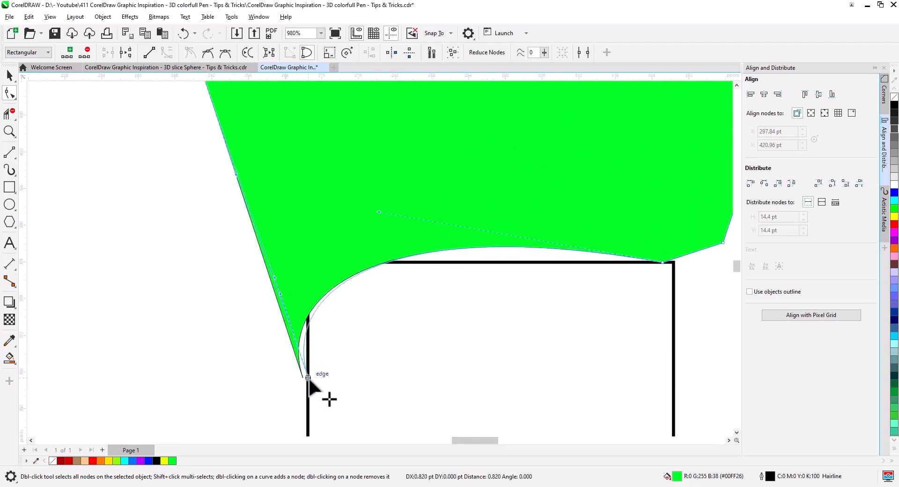
{"action": "left_click_drag", "start_coordinate": [275, 279], "coordinate": [314, 322]}
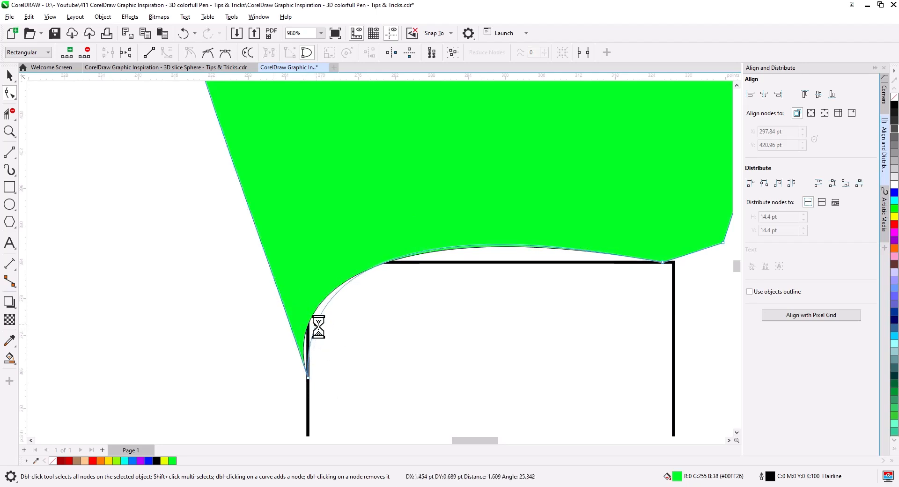
Delete the extra node near the lowest band's lower-right corner and curve the right ends of its lower and upper edges.
{"action": "scroll", "coordinate": [467, 310], "scroll_direction": "down", "scroll_amount": 1}
{"action": "scroll", "coordinate": [487, 310], "scroll_direction": "down", "scroll_amount": 3}
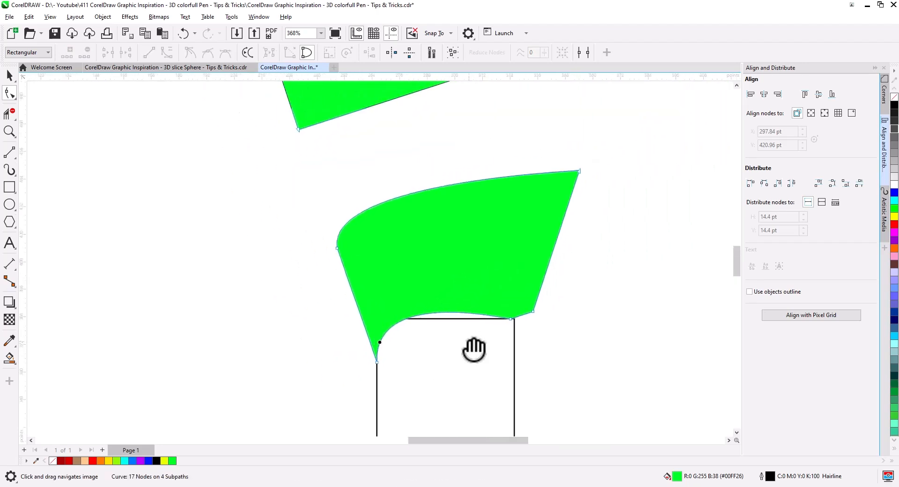
{"action": "key", "text": "Delete"}
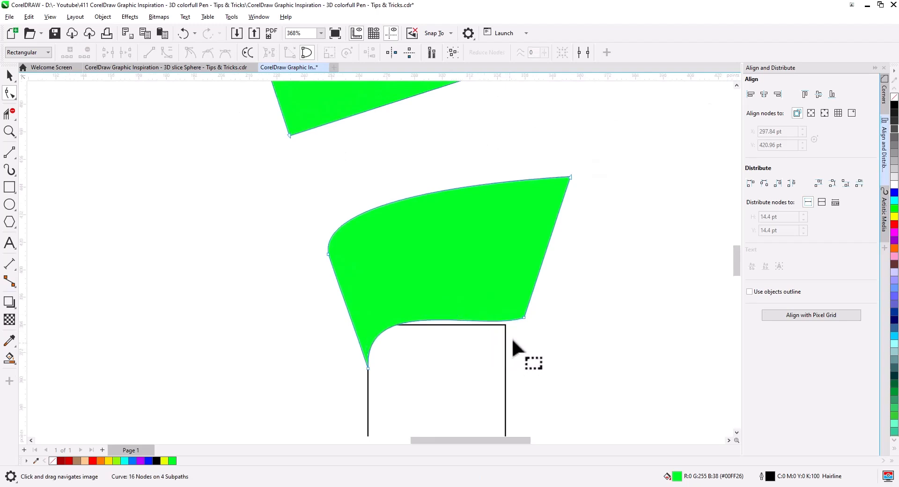
{"action": "left_click_drag", "start_coordinate": [491, 324], "coordinate": [519, 337]}
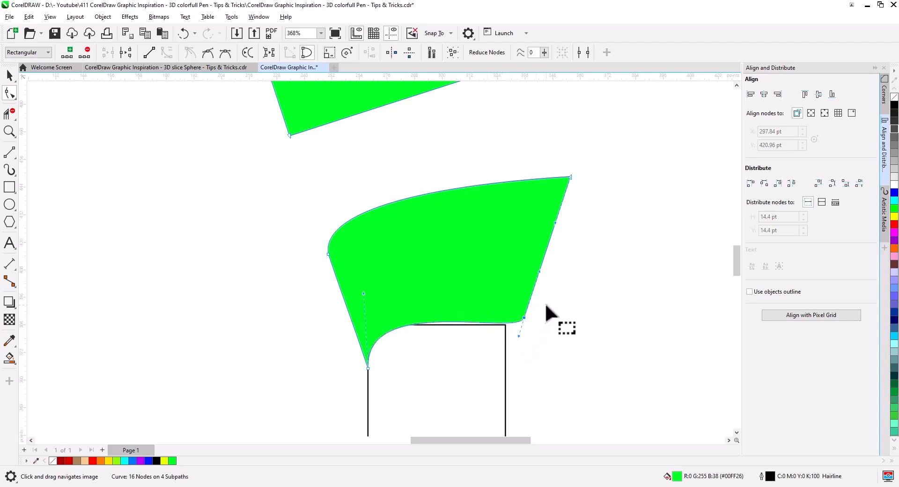
{"action": "left_click", "coordinate": [571, 177]}
{"action": "left_click_drag", "start_coordinate": [410, 184], "coordinate": [450, 266]}
Bend the upper and lower edges of the second band from the bottom into matching S-curves aligned with its slanted sides.
{"action": "scroll", "coordinate": [449, 210], "scroll_direction": "down", "scroll_amount": 3}
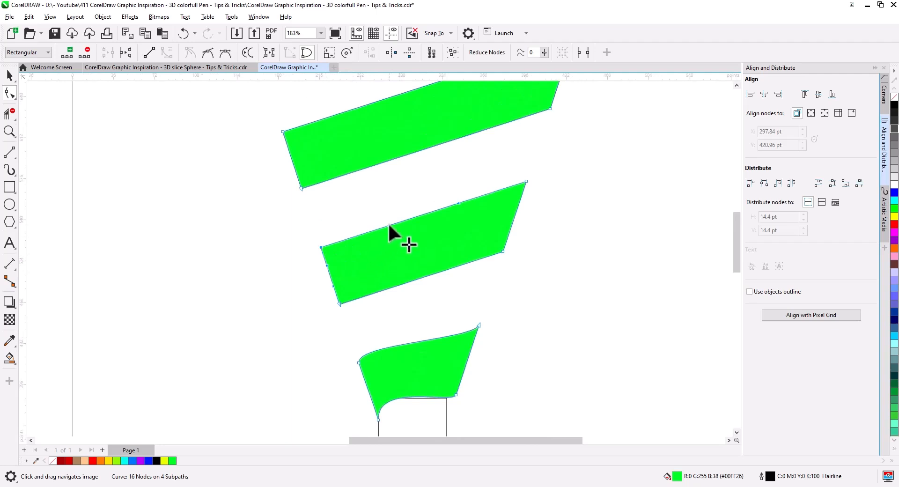
{"action": "left_click_drag", "start_coordinate": [389, 225], "coordinate": [314, 225]}
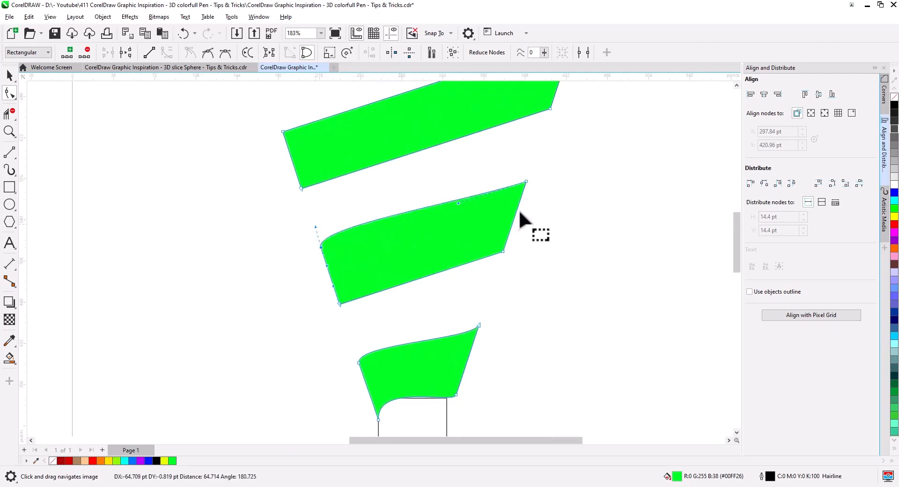
{"action": "left_click_drag", "start_coordinate": [515, 214], "coordinate": [513, 217]}
{"action": "left_click", "coordinate": [502, 253]}
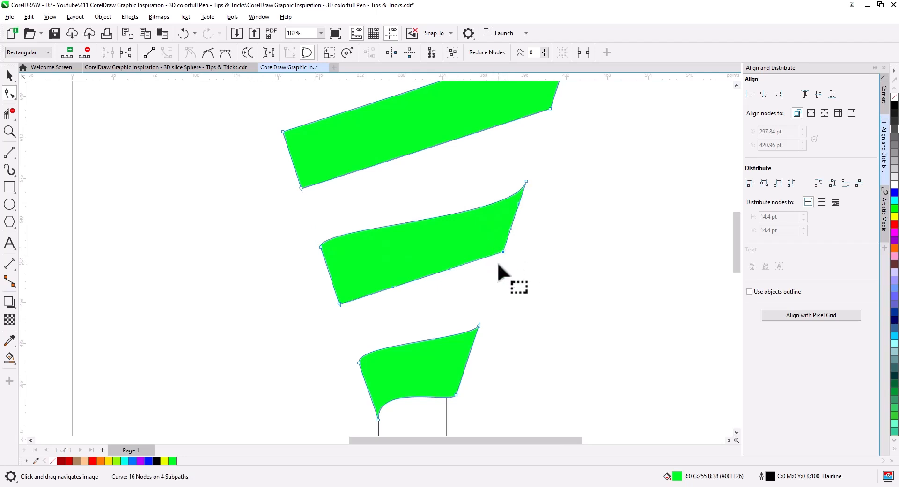
{"action": "left_click_drag", "start_coordinate": [449, 270], "coordinate": [491, 287]}
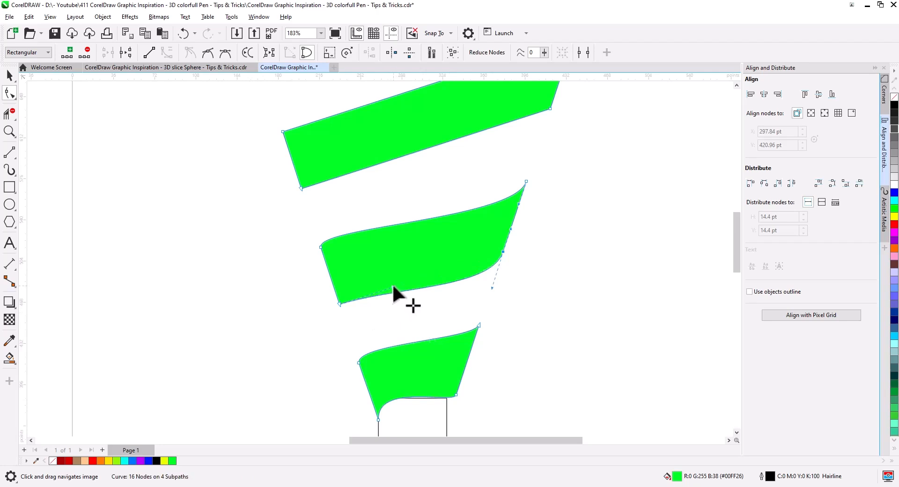
{"action": "left_click_drag", "start_coordinate": [393, 287], "coordinate": [333, 280]}
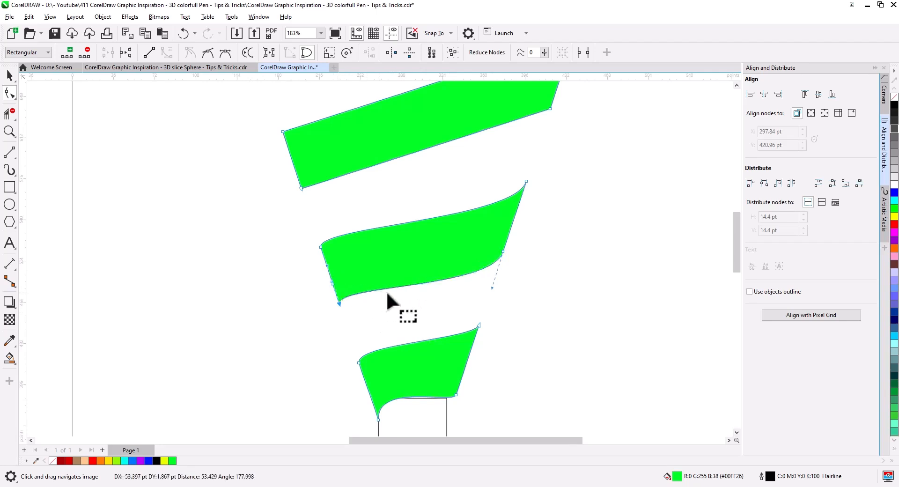
Bend the upper and lower edges of the third band from the bottom into the same S-curves.
{"action": "left_click_drag", "start_coordinate": [394, 278], "coordinate": [391, 400]}
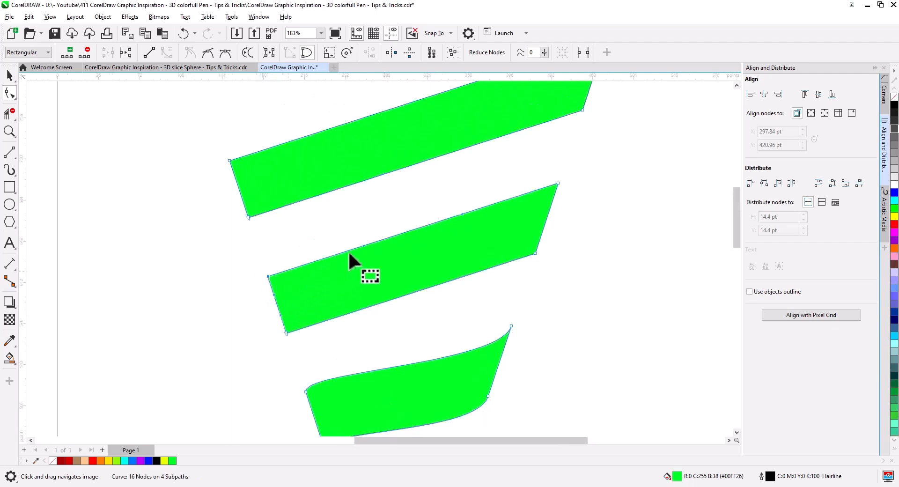
{"action": "left_click_drag", "start_coordinate": [363, 245], "coordinate": [261, 254]}
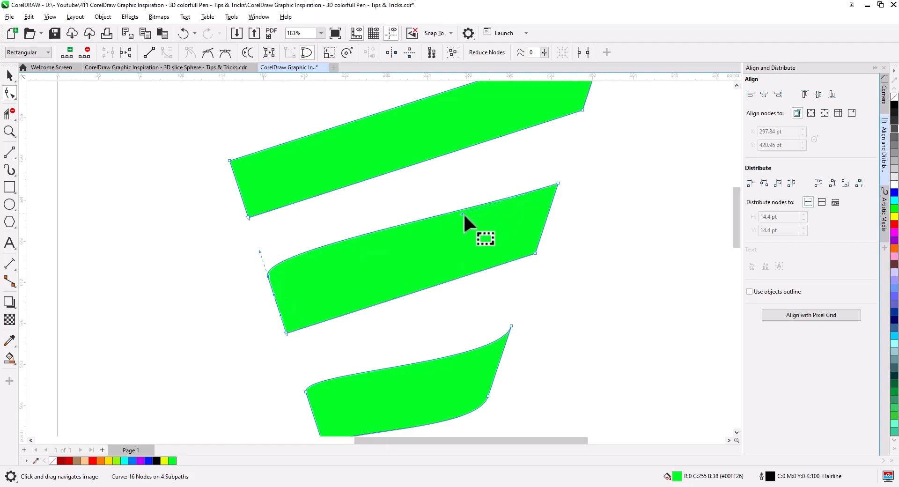
{"action": "left_click_drag", "start_coordinate": [463, 214], "coordinate": [547, 220]}
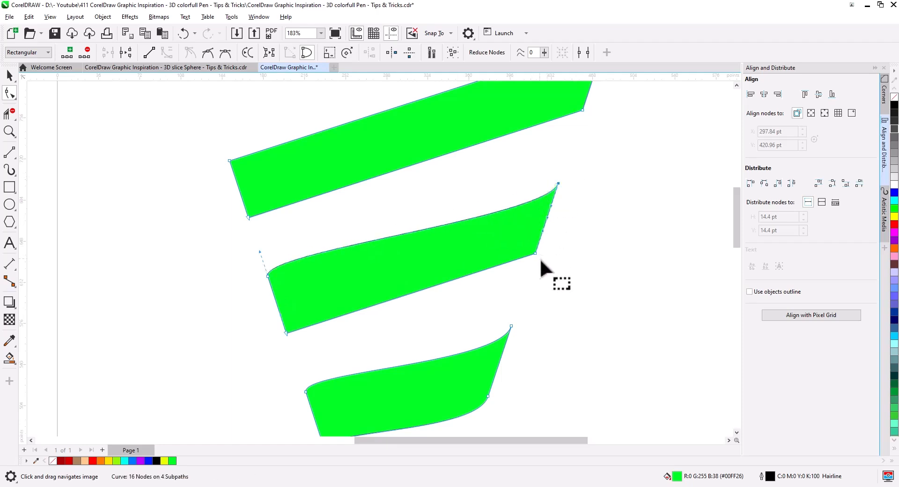
{"action": "left_click_drag", "start_coordinate": [452, 282], "coordinate": [520, 294]}
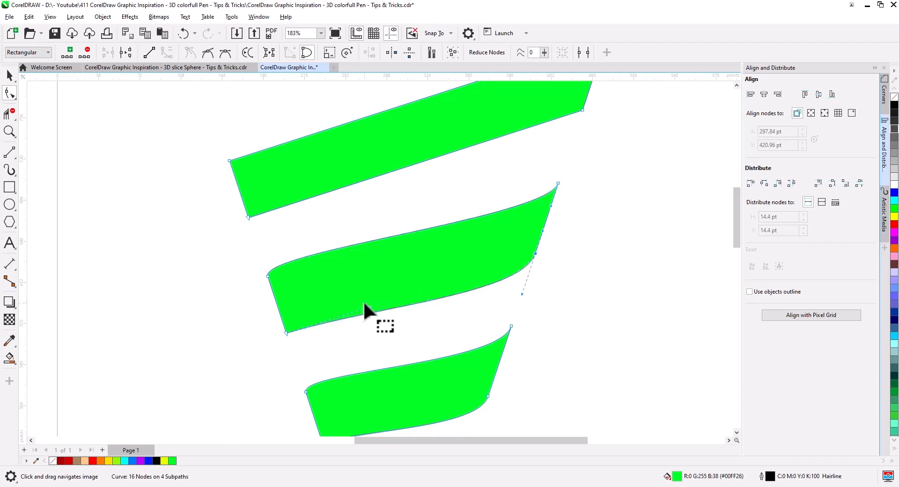
{"action": "left_click_drag", "start_coordinate": [368, 307], "coordinate": [275, 303]}
Bend the upper and lower edges of the topmost band into S-curves aligned with its slanted sides, matching the bands below.
{"action": "left_click_drag", "start_coordinate": [322, 231], "coordinate": [306, 329]}
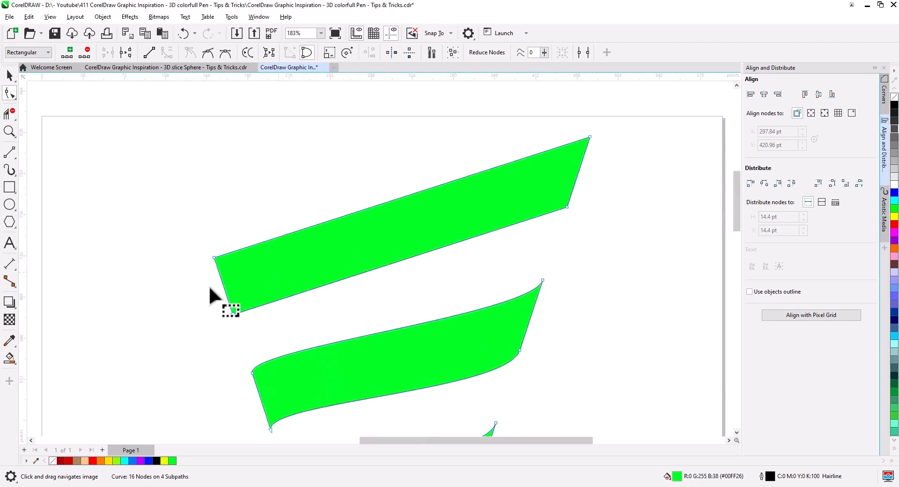
{"action": "left_click_drag", "start_coordinate": [195, 229], "coordinate": [233, 276]}
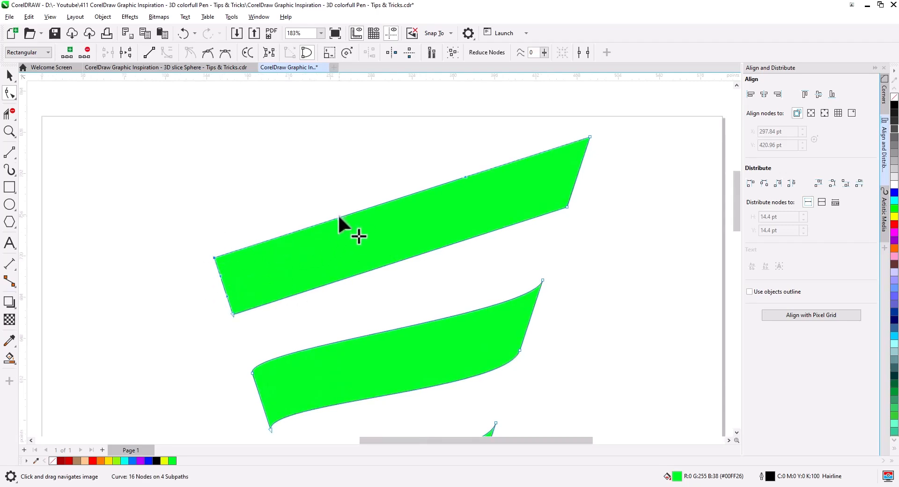
{"action": "left_click_drag", "start_coordinate": [339, 216], "coordinate": [206, 228]}
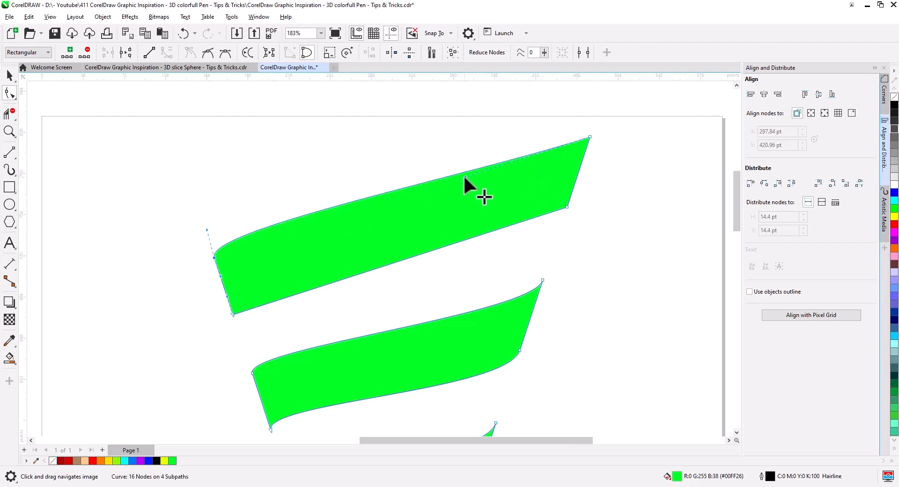
{"action": "left_click_drag", "start_coordinate": [571, 186], "coordinate": [578, 220]}
{"action": "left_click", "coordinate": [567, 207]}
{"action": "left_click_drag", "start_coordinate": [456, 242], "coordinate": [552, 241]}
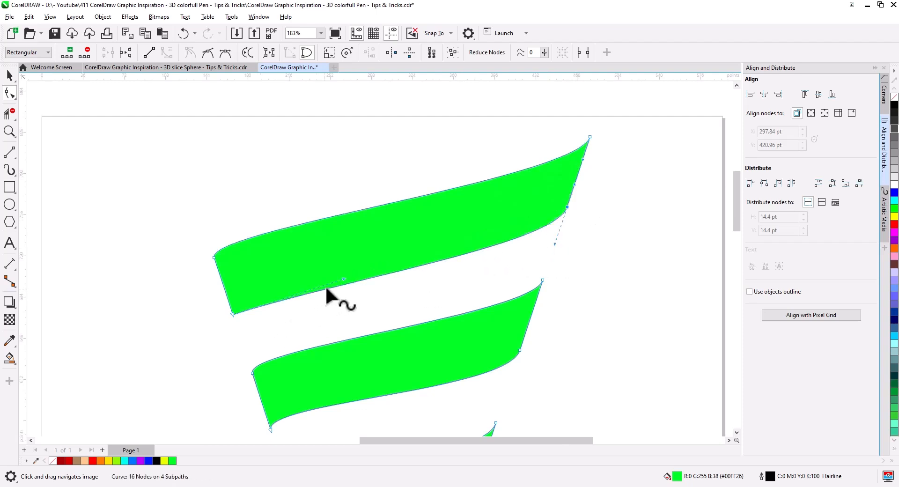
{"action": "left_click_drag", "start_coordinate": [343, 280], "coordinate": [223, 282]}
{"action": "scroll", "coordinate": [324, 298], "scroll_direction": "down", "scroll_amount": 2}
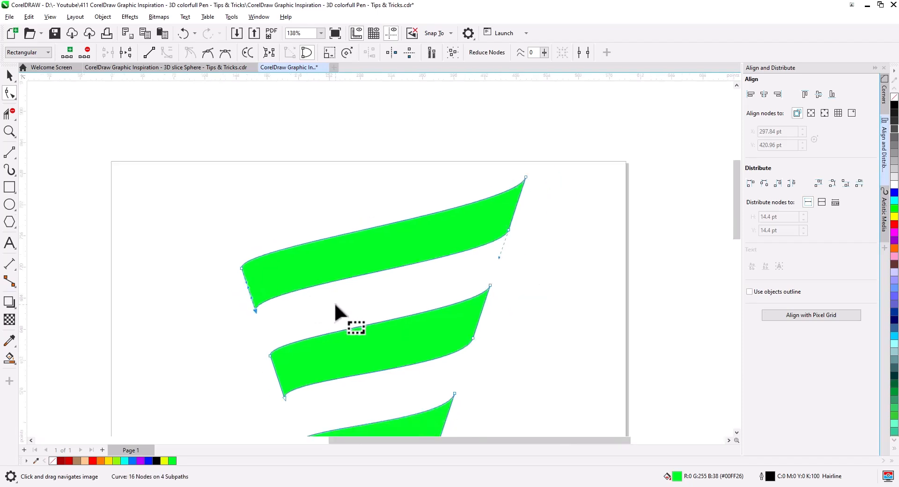
Draw six straight lines joining each band's two left corners to the corresponding right corners of the band below it.
{"action": "left_click_drag", "start_coordinate": [336, 304], "coordinate": [274, 300]}
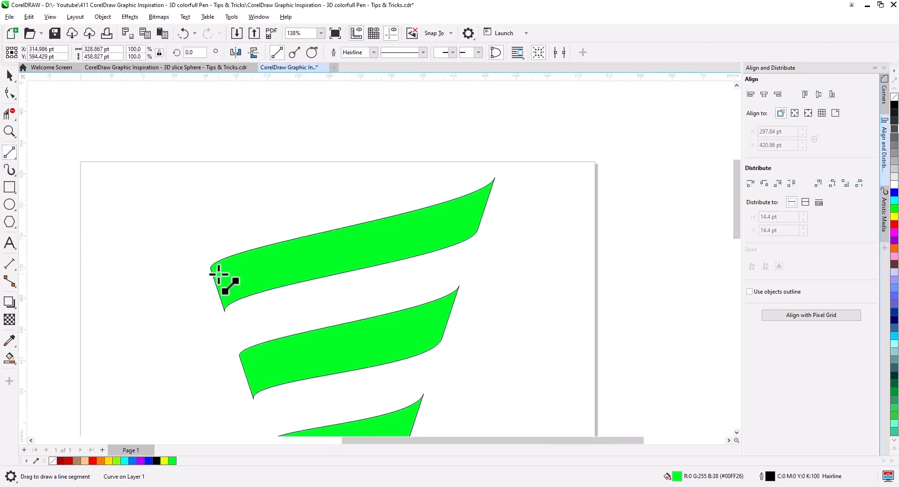
{"action": "mouse_move", "coordinate": [211, 268]}
{"action": "left_mouse_down"}
{"action": "mouse_move", "coordinate": [375, 301]}
{"action": "mouse_move", "coordinate": [459, 285]}
{"action": "left_mouse_up"}
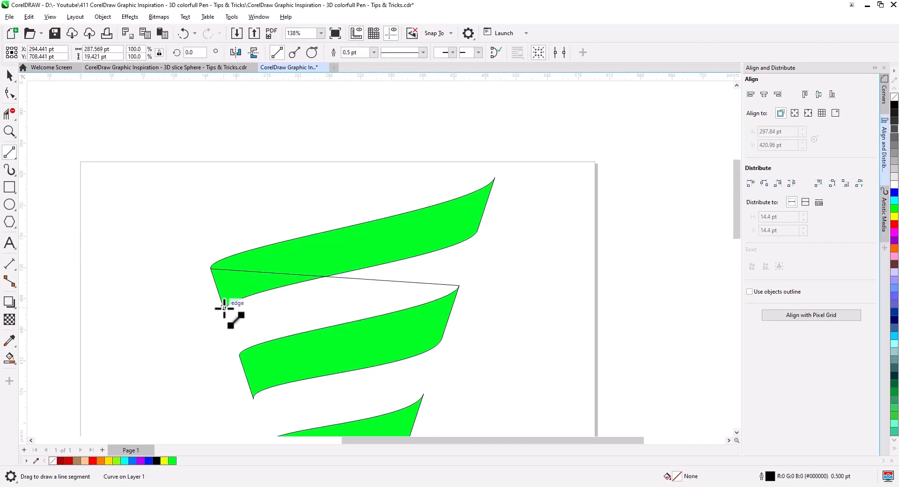
{"action": "left_click_drag", "start_coordinate": [225, 310], "coordinate": [443, 337]}
{"action": "left_click_drag", "start_coordinate": [347, 375], "coordinate": [319, 245]}
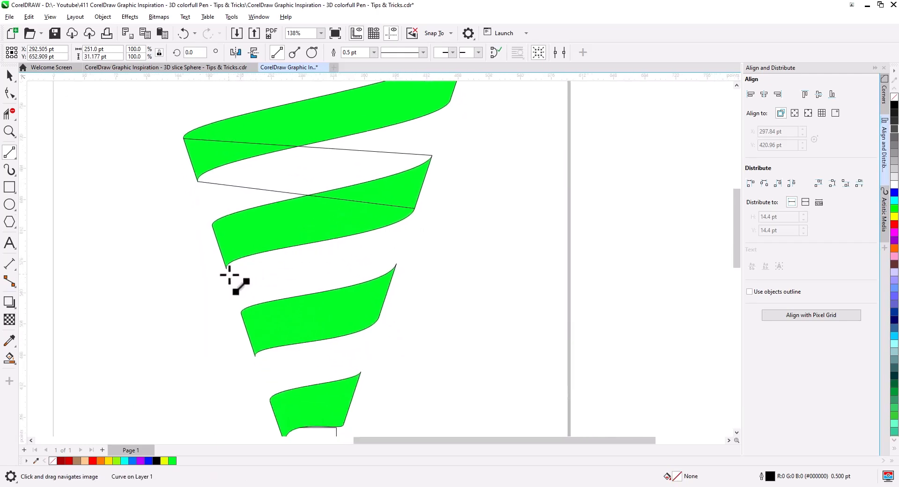
{"action": "left_click_drag", "start_coordinate": [227, 267], "coordinate": [378, 317]}
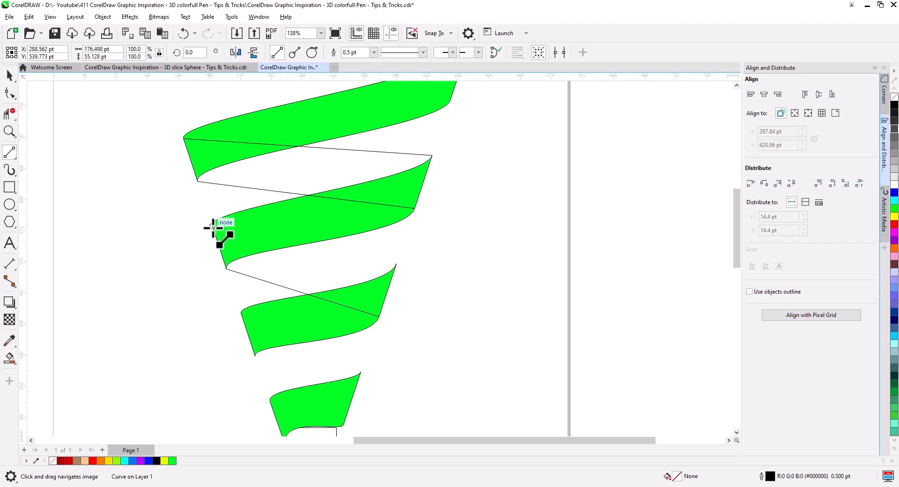
{"action": "left_click_drag", "start_coordinate": [213, 226], "coordinate": [397, 264]}
{"action": "left_click_drag", "start_coordinate": [384, 352], "coordinate": [361, 259]}
{"action": "left_click_drag", "start_coordinate": [232, 261], "coordinate": [321, 334]}
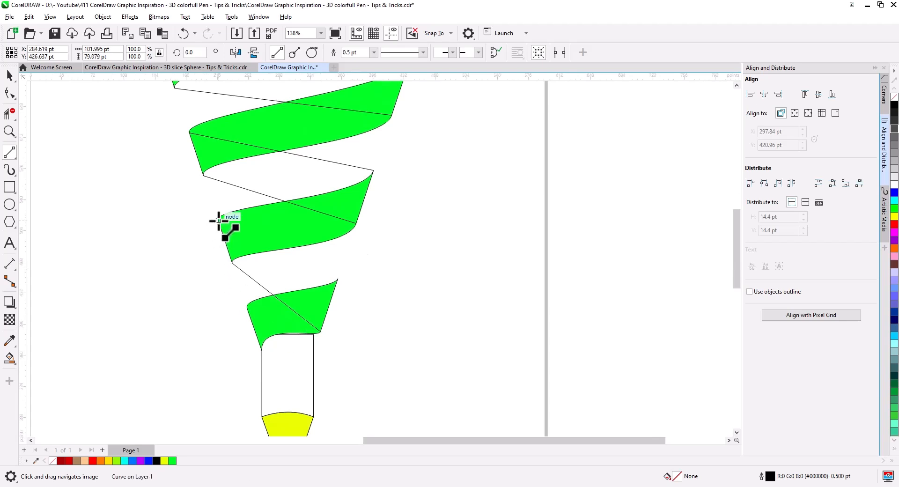
{"action": "left_click_drag", "start_coordinate": [219, 220], "coordinate": [337, 280]}
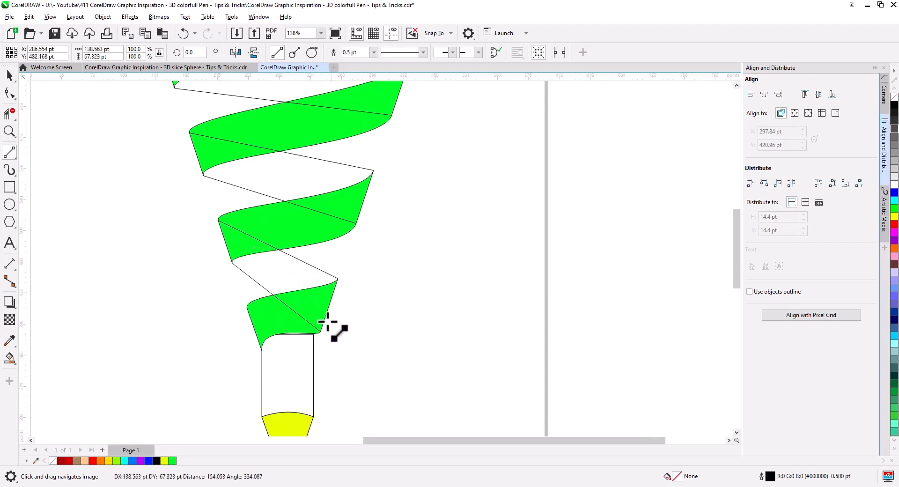
Round the right end of the lowest band's lower edge so it curves down from the slanted right side.
{"action": "left_click", "coordinate": [11, 97]}
{"action": "scroll", "coordinate": [287, 281], "scroll_direction": "up", "scroll_amount": 2}
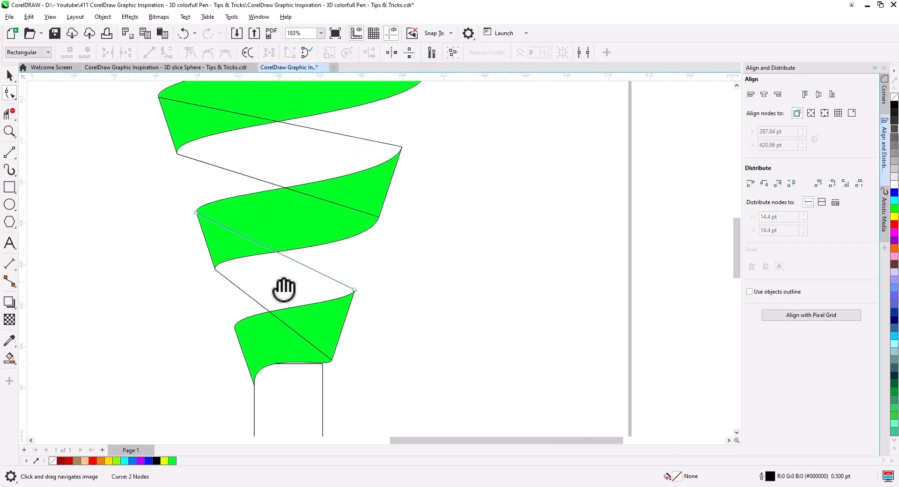
{"action": "left_click_drag", "start_coordinate": [284, 289], "coordinate": [279, 305]}
{"action": "left_click", "coordinate": [251, 365]}
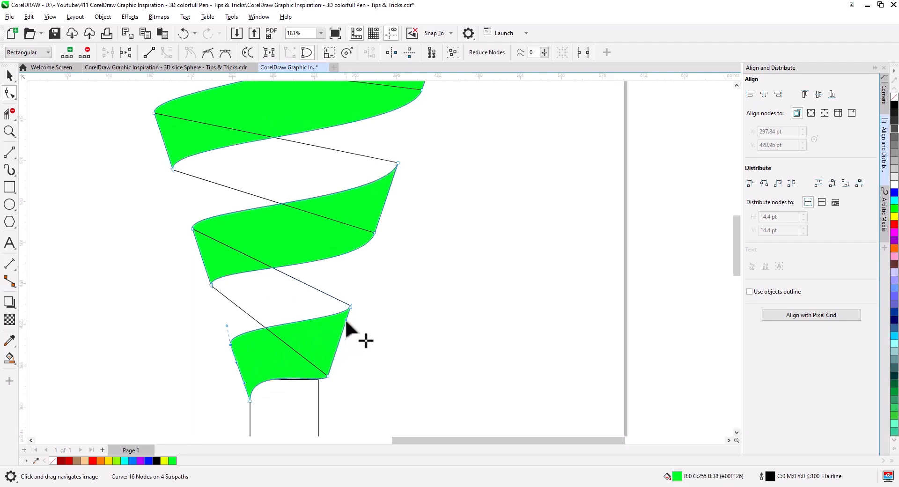
{"action": "left_click", "coordinate": [329, 376]}
{"action": "left_click_drag", "start_coordinate": [325, 385], "coordinate": [325, 396]}
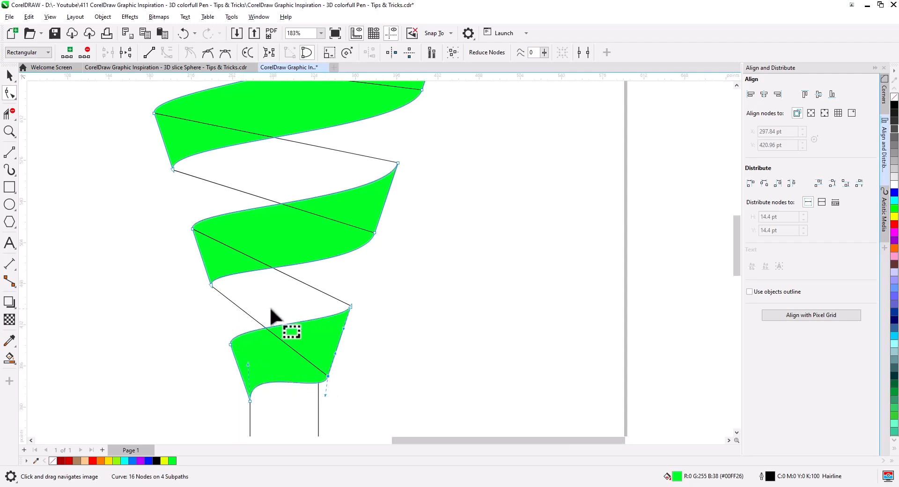
Select all six straight connecting lines between the green bands and combine them into a single curve object.
{"action": "left_click", "coordinate": [244, 310]}
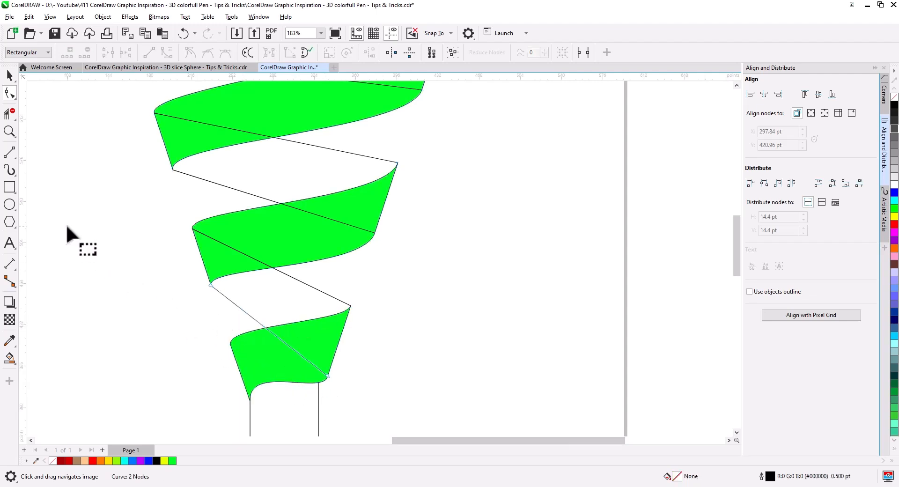
{"action": "left_click", "coordinate": [10, 76]}
{"action": "scroll", "coordinate": [137, 235], "scroll_direction": "down", "scroll_amount": 5}
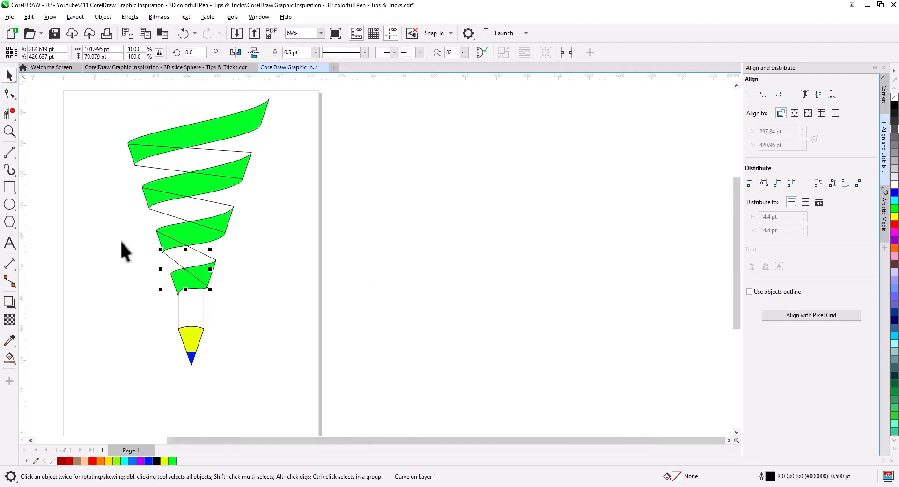
{"action": "left_click_drag", "start_coordinate": [117, 238], "coordinate": [126, 313]}
{"action": "left_click", "coordinate": [206, 324], "text": "shift"}
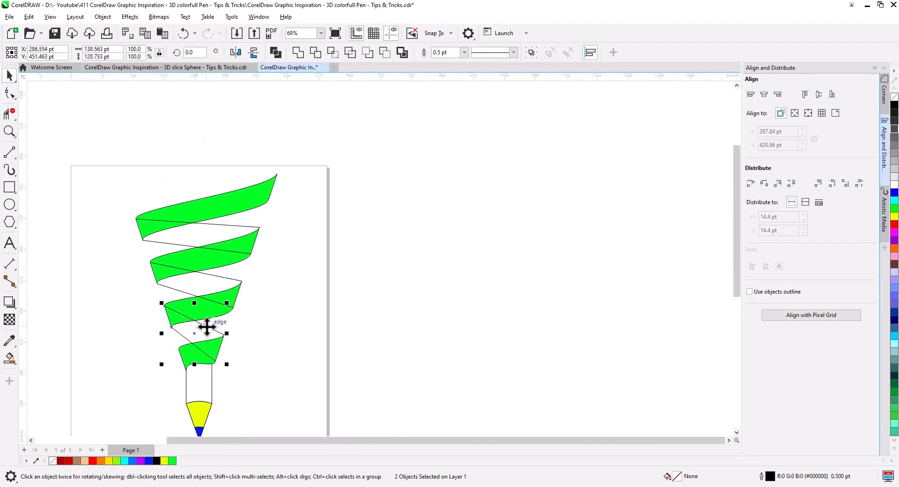
{"action": "left_click", "coordinate": [189, 291], "text": "shift"}
{"action": "left_click", "coordinate": [209, 273], "text": "shift"}
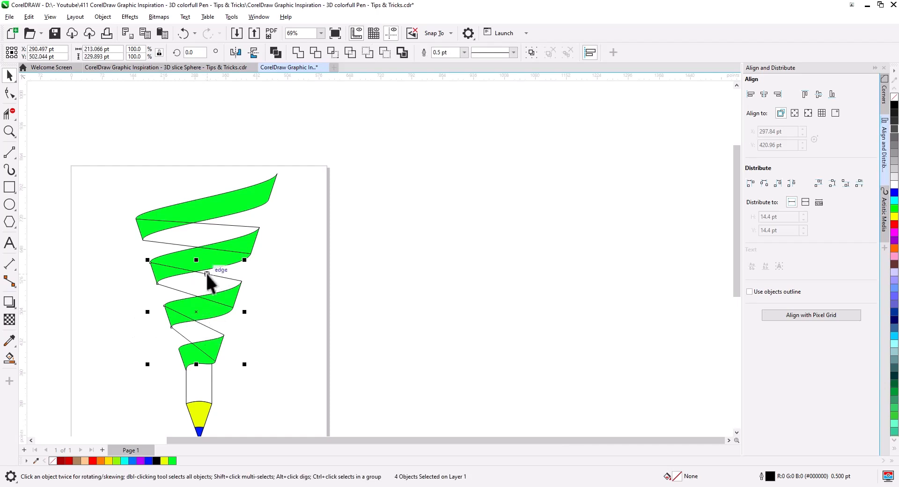
{"action": "left_click", "coordinate": [201, 234], "text": "shift"}
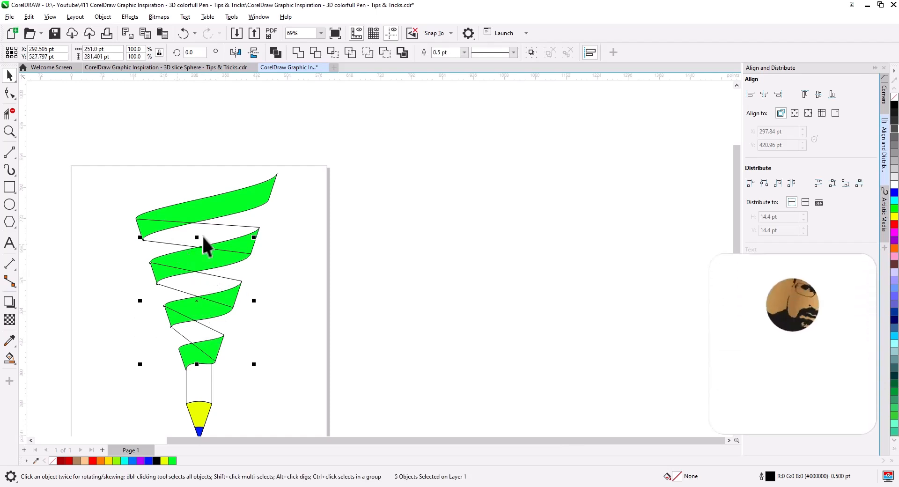
{"action": "left_click", "coordinate": [191, 223], "text": "shift"}
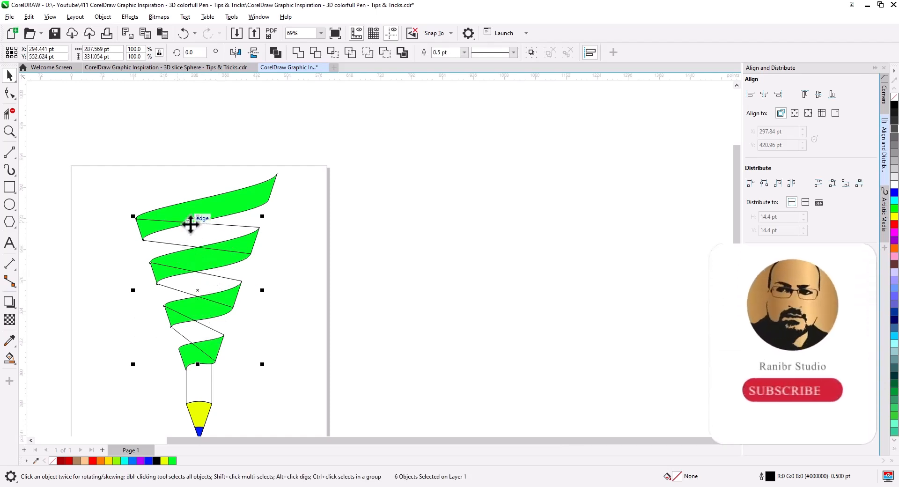
{"action": "left_click", "coordinate": [272, 53]}
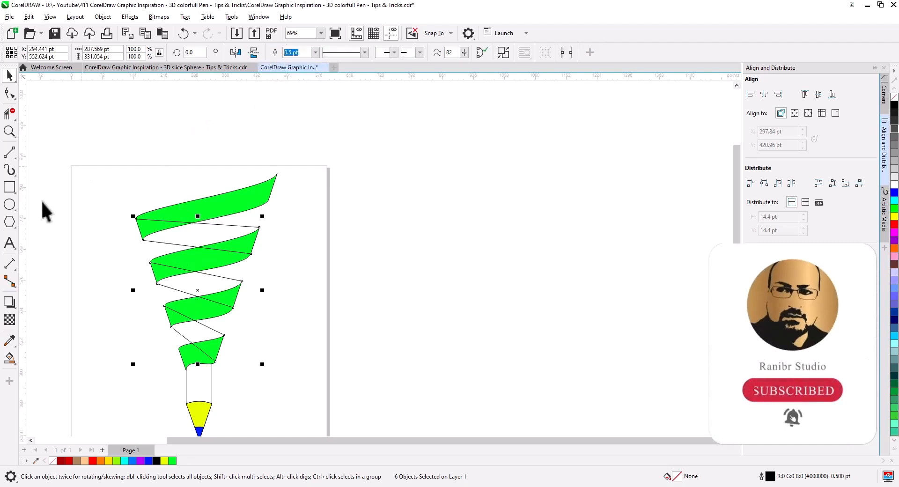
Bend the two connecting lines between the topmost and second bands into S-curves that follow the bands' slanted sides.
{"action": "left_click", "coordinate": [9, 93]}
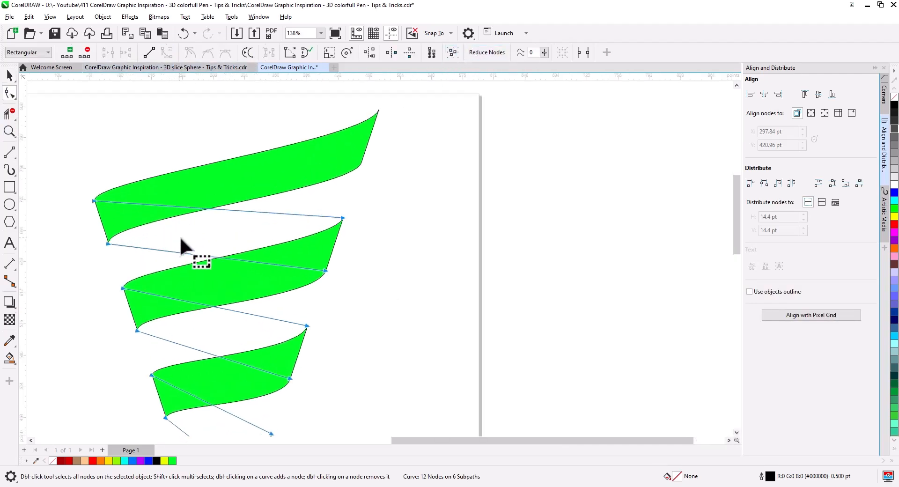
{"action": "scroll", "coordinate": [178, 241], "scroll_direction": "up", "scroll_amount": 2}
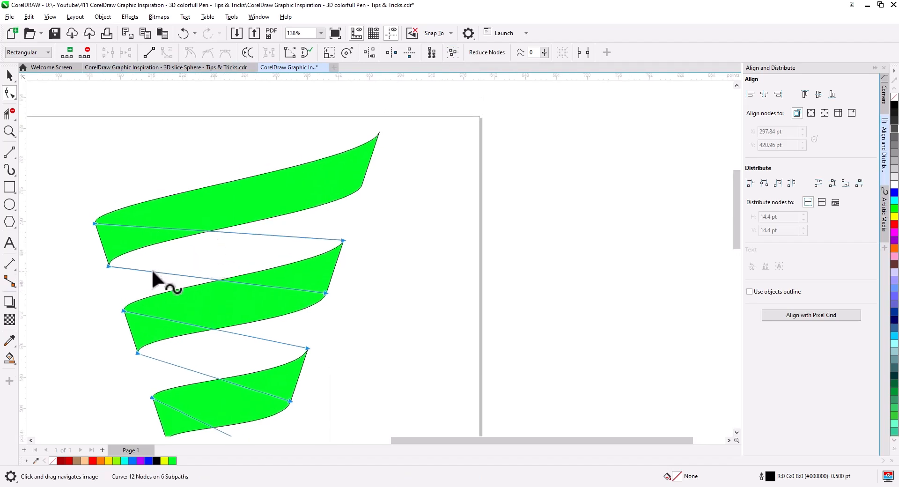
{"action": "left_click", "coordinate": [108, 267]}
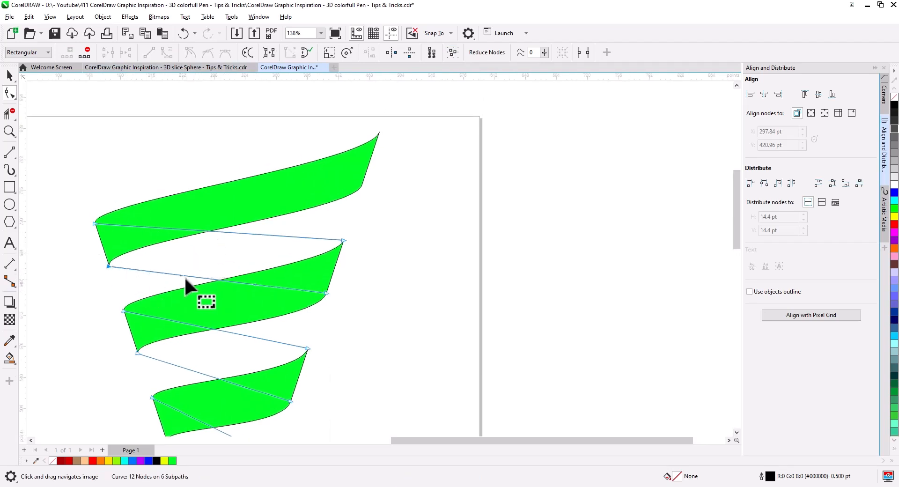
{"action": "left_click_drag", "start_coordinate": [184, 276], "coordinate": [118, 285]}
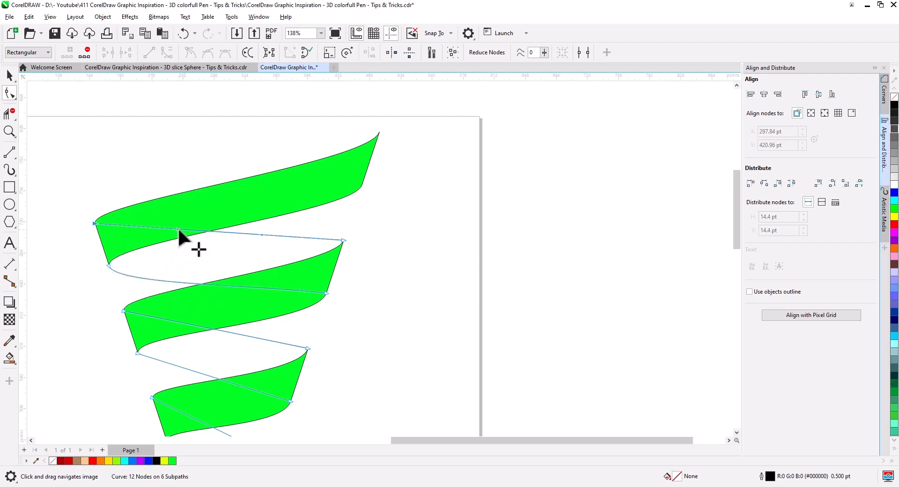
{"action": "left_click_drag", "start_coordinate": [178, 228], "coordinate": [105, 253]}
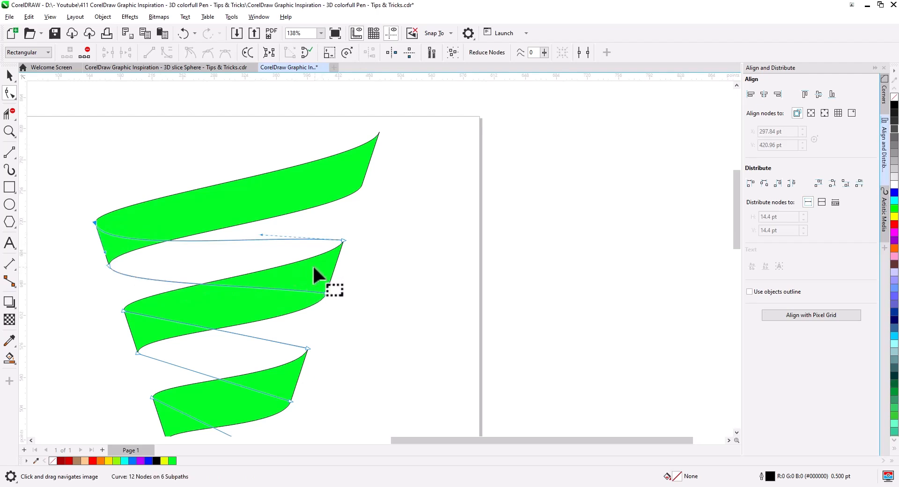
{"action": "left_click_drag", "start_coordinate": [261, 234], "coordinate": [289, 255]}
{"action": "left_click_drag", "start_coordinate": [326, 270], "coordinate": [349, 221]}
{"action": "left_click", "coordinate": [253, 285]}
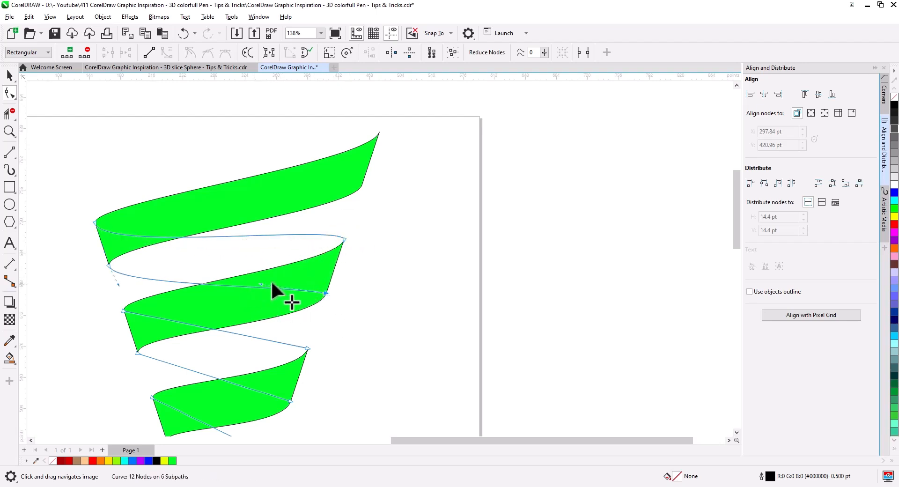
{"action": "left_click_drag", "start_coordinate": [272, 283], "coordinate": [333, 264]}
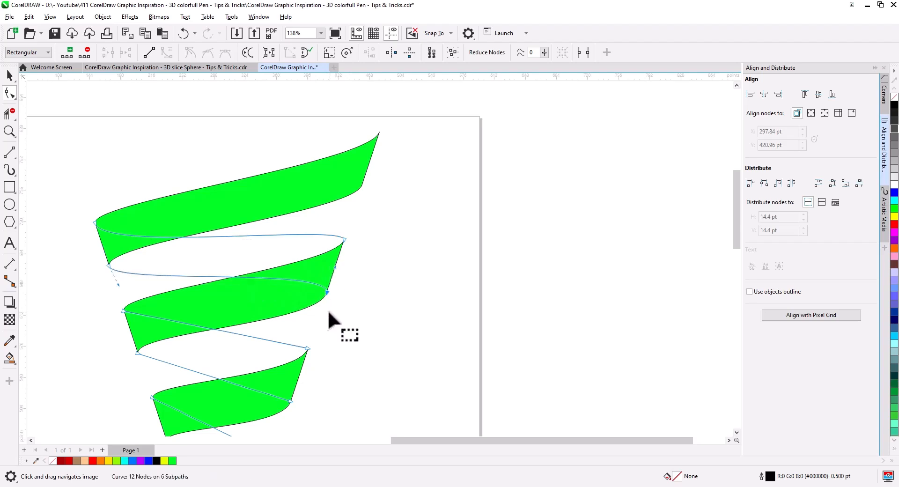
Bend the two connecting lines between the second and third bands from the top into matching S-curves.
{"action": "left_click_drag", "start_coordinate": [319, 339], "coordinate": [339, 245]}
{"action": "scroll", "coordinate": [230, 252], "scroll_direction": "up", "scroll_amount": 1}
{"action": "scroll", "coordinate": [231, 252], "scroll_direction": "up", "scroll_amount": 1}
{"action": "left_click_drag", "start_coordinate": [201, 263], "coordinate": [350, 269]}
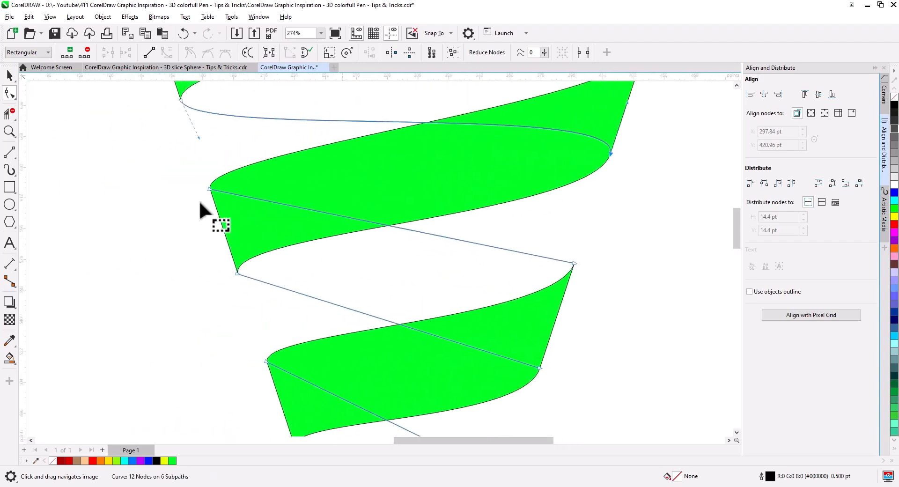
{"action": "left_click_drag", "start_coordinate": [330, 212], "coordinate": [216, 261]}
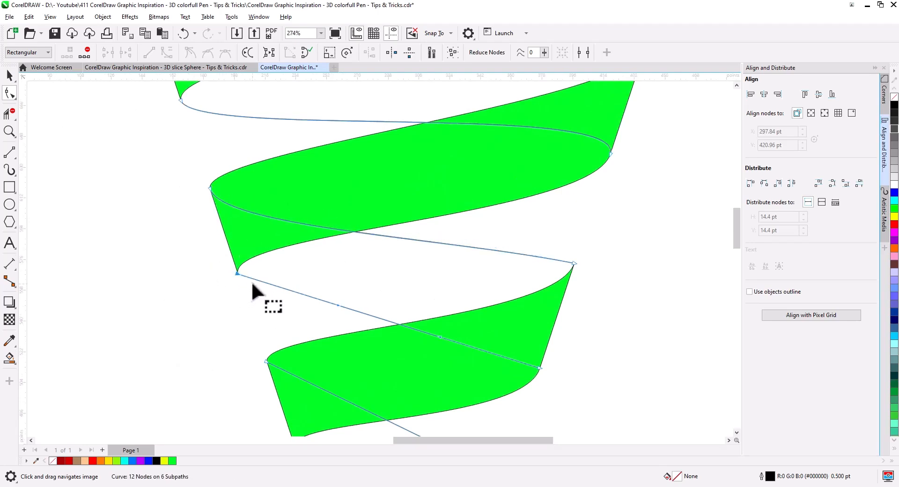
{"action": "left_click_drag", "start_coordinate": [337, 304], "coordinate": [258, 315]}
{"action": "left_click_drag", "start_coordinate": [482, 240], "coordinate": [579, 236]}
{"action": "left_click_drag", "start_coordinate": [516, 358], "coordinate": [558, 311]}
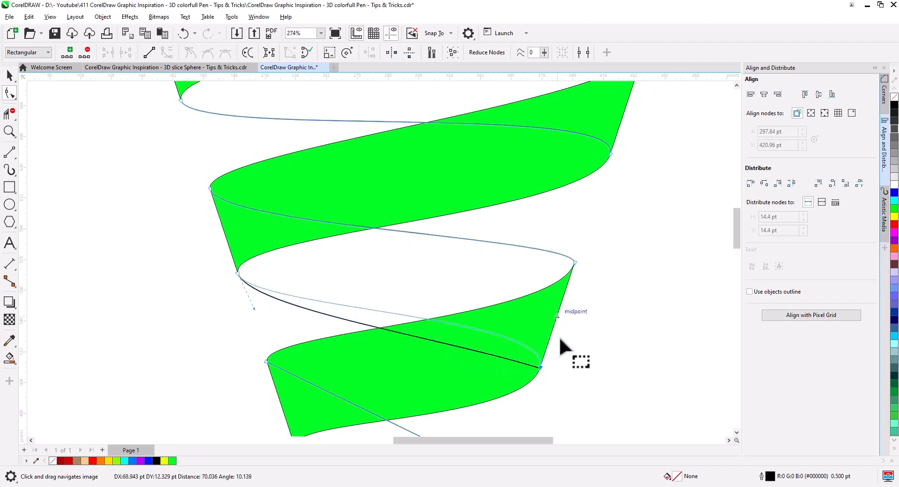
Bend the two connecting lines between the third band from the top and the lowest band into matching S-curves.
{"action": "left_click_drag", "start_coordinate": [567, 375], "coordinate": [534, 137]}
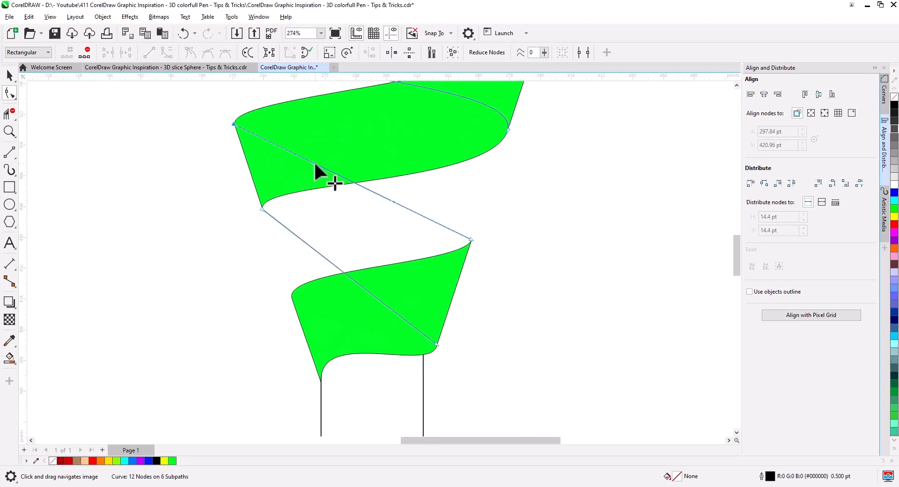
{"action": "left_click_drag", "start_coordinate": [314, 164], "coordinate": [253, 179]}
{"action": "left_click_drag", "start_coordinate": [294, 236], "coordinate": [277, 255]}
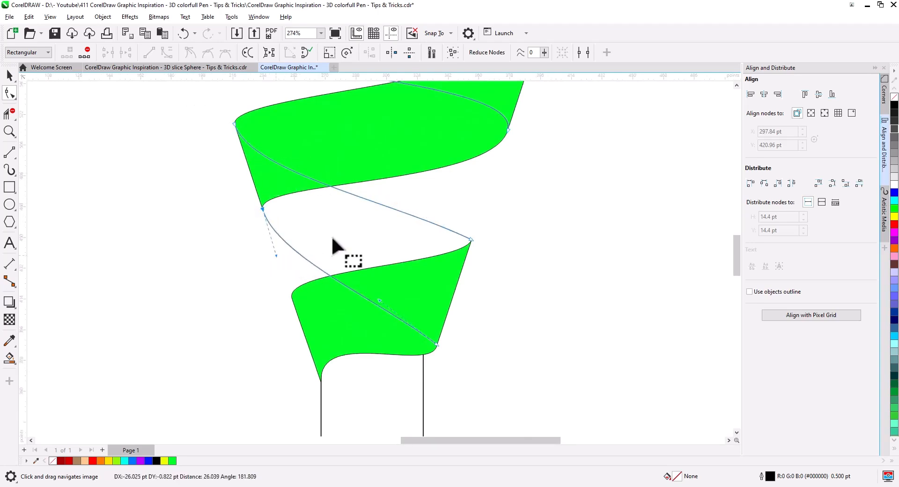
{"action": "left_click_drag", "start_coordinate": [396, 204], "coordinate": [476, 209]}
{"action": "left_click_drag", "start_coordinate": [426, 301], "coordinate": [451, 358]}
{"action": "left_click_drag", "start_coordinate": [379, 300], "coordinate": [454, 290]}
Fill the three enclosed areas between the green bands with blue (R 0, G 17, B 255) using Smart Fill.
{"action": "scroll", "coordinate": [345, 327], "scroll_direction": "down", "scroll_amount": 2}
{"action": "left_click_drag", "start_coordinate": [347, 328], "coordinate": [352, 373]}
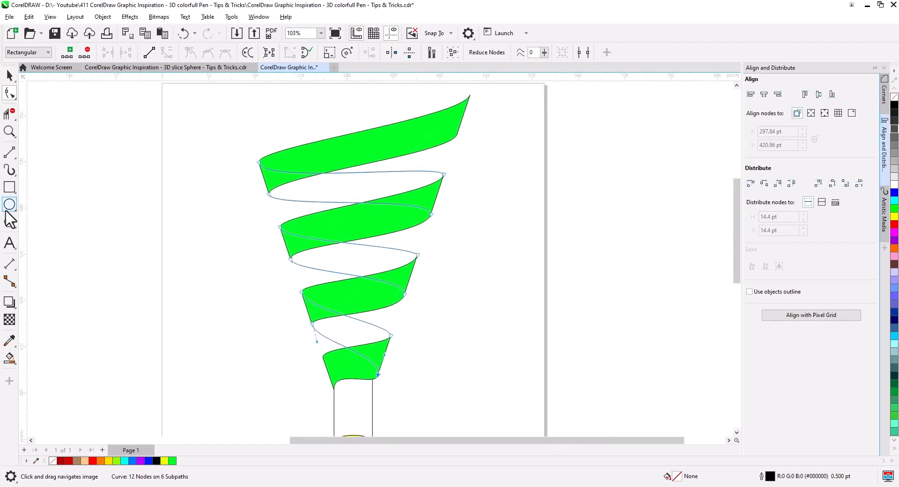
{"action": "left_click", "coordinate": [10, 359]}
{"action": "left_click", "coordinate": [109, 52]}
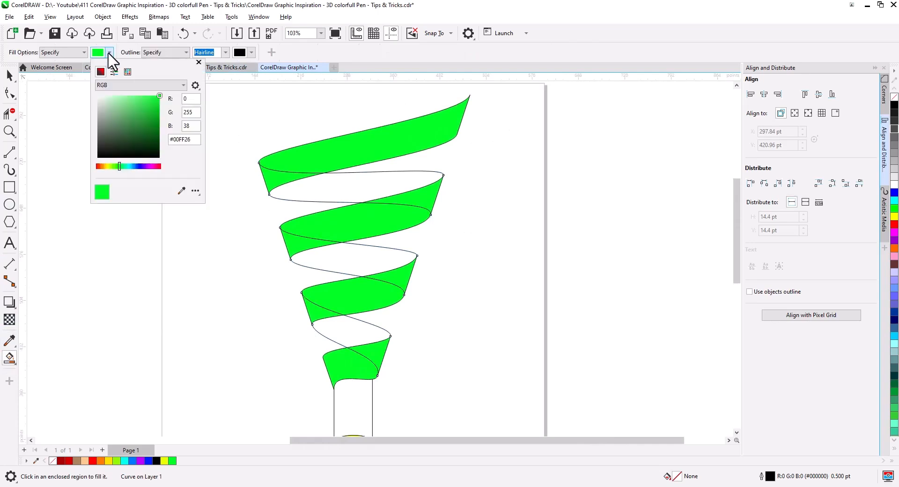
{"action": "left_click", "coordinate": [138, 167]}
{"action": "left_click", "coordinate": [328, 192]}
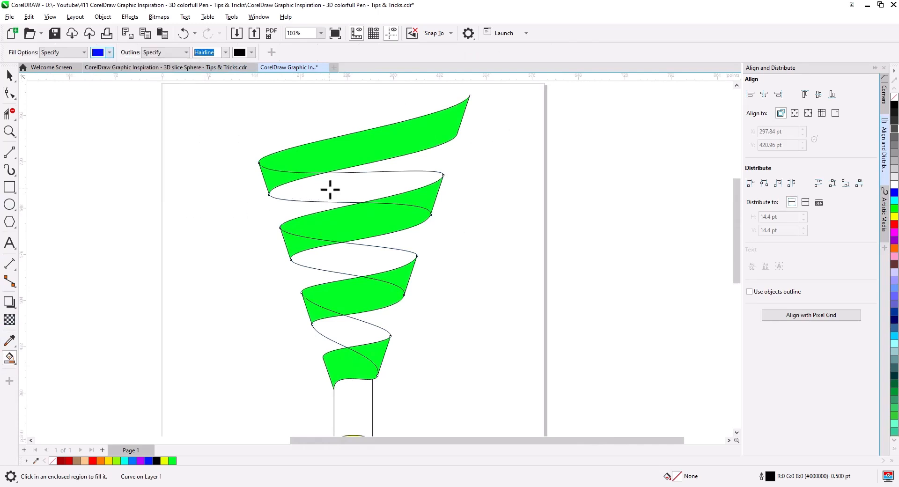
{"action": "left_click", "coordinate": [352, 188]}
{"action": "left_click", "coordinate": [352, 261]}
{"action": "left_click", "coordinate": [351, 332]}
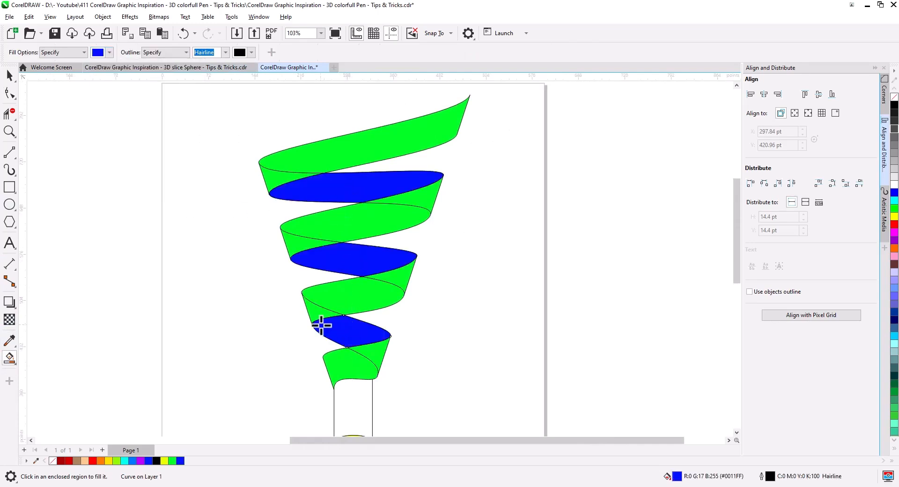
Move the combined S-curve connecting lines off the spiral to the empty area beside the page.
{"action": "left_click", "coordinate": [10, 76]}
{"action": "left_click", "coordinate": [124, 209]}
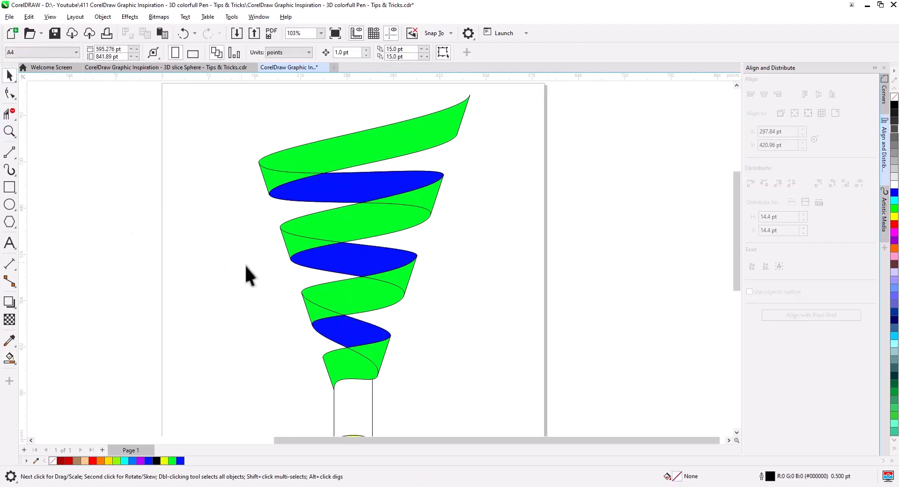
{"action": "scroll", "coordinate": [244, 264], "scroll_direction": "down", "scroll_amount": 1}
{"action": "left_click_drag", "start_coordinate": [243, 291], "coordinate": [333, 280]}
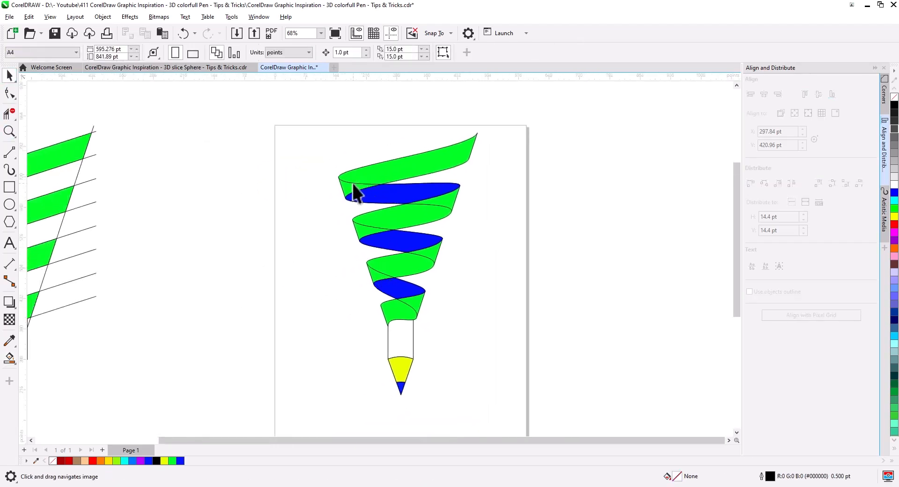
{"action": "left_click_drag", "start_coordinate": [353, 184], "coordinate": [125, 149]}
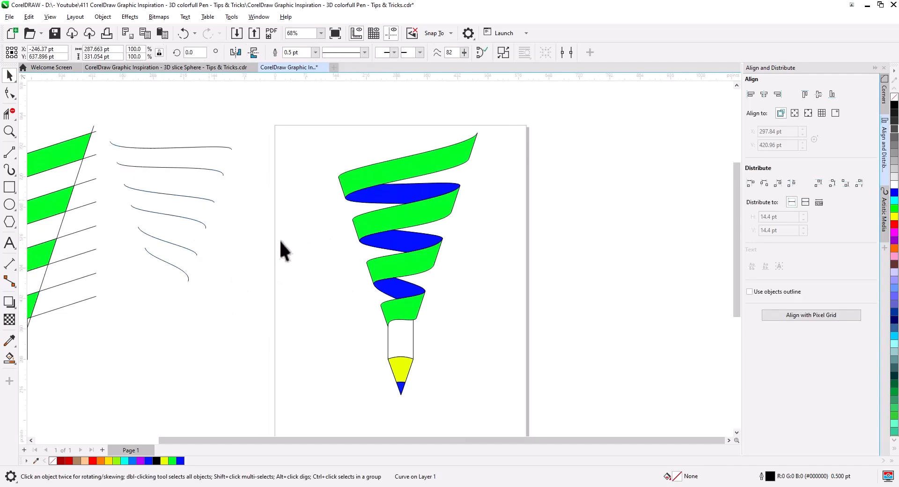
Bring the green bands in front of the blue back sections.
{"action": "left_click", "coordinate": [280, 241]}
{"action": "left_click", "coordinate": [398, 244]}
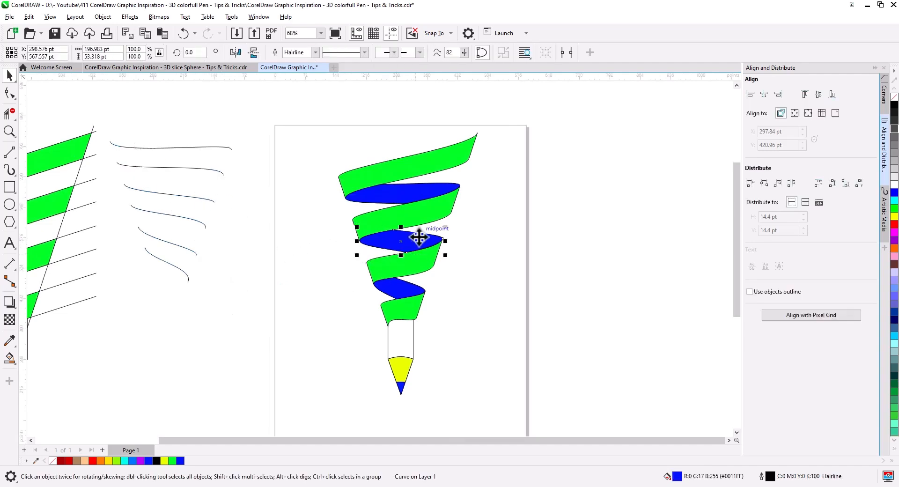
{"action": "left_click", "coordinate": [404, 193]}
{"action": "left_click", "coordinate": [402, 287]}
{"action": "left_click", "coordinate": [414, 269]}
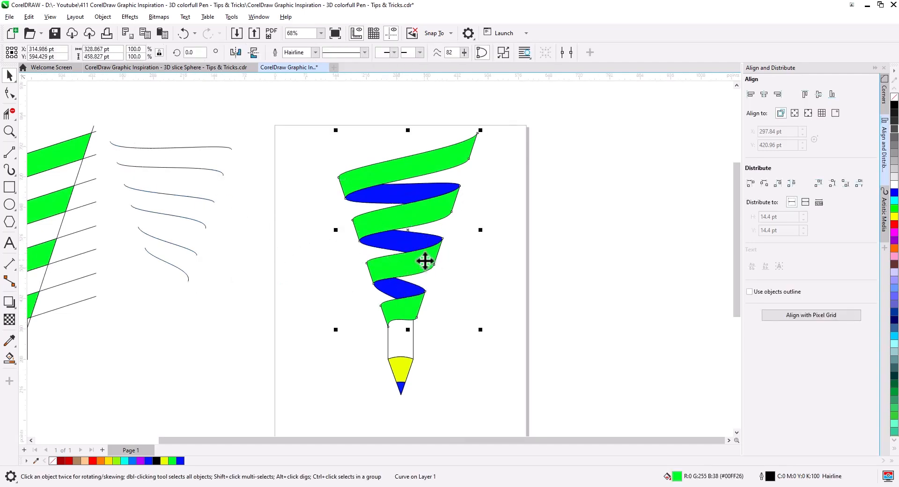
{"action": "right_click", "coordinate": [425, 261]}
{"action": "left_click", "coordinate": [479, 161]}
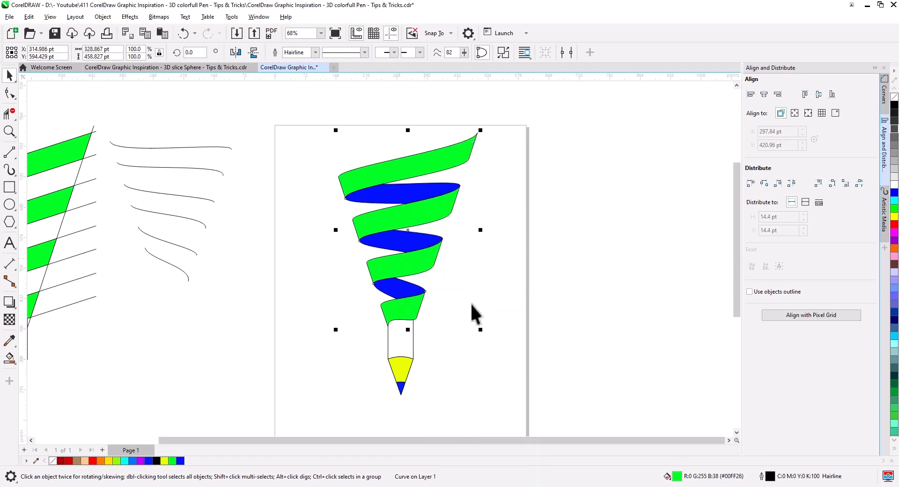
Raise the two upper nodes of the white pen body so its top edge tucks behind the lowest green band.
{"action": "left_click", "coordinate": [434, 341]}
{"action": "scroll", "coordinate": [415, 341], "scroll_direction": "up", "scroll_amount": 4}
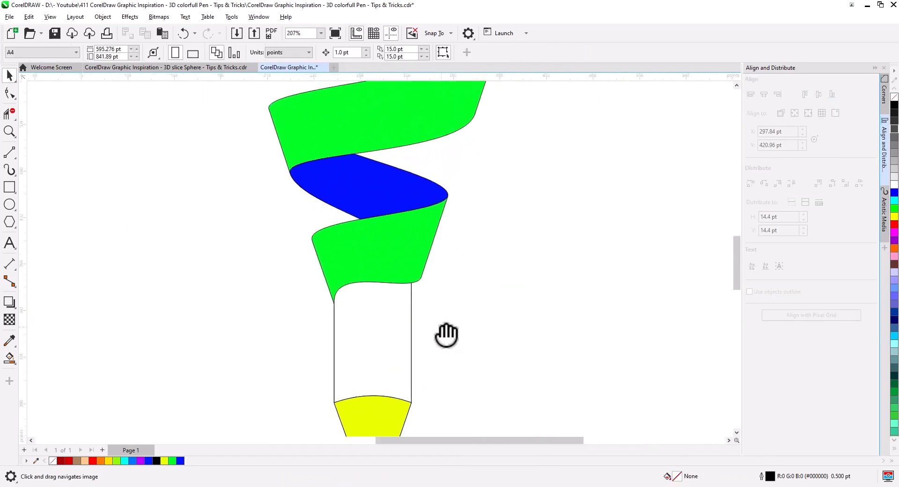
{"action": "left_click", "coordinate": [384, 336]}
{"action": "left_click_drag", "start_coordinate": [372, 277], "coordinate": [374, 269]}
{"action": "key", "text": "ctrl+z"}
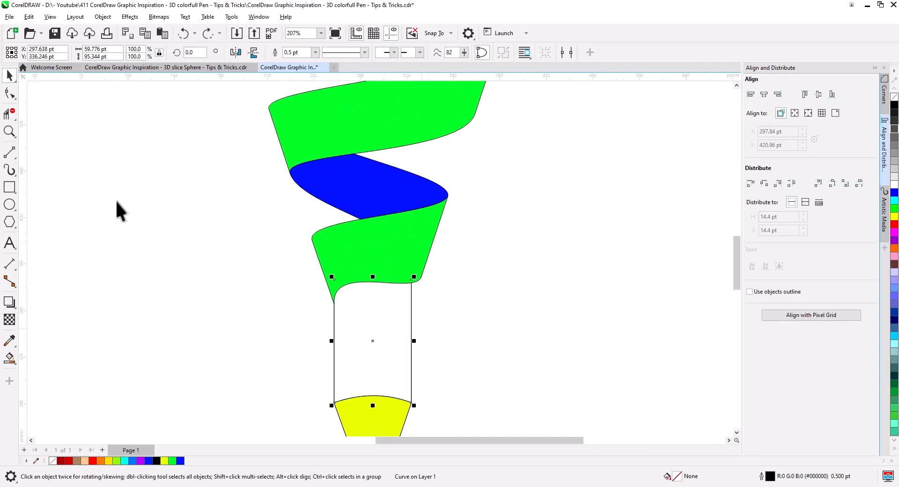
{"action": "left_click", "coordinate": [10, 93]}
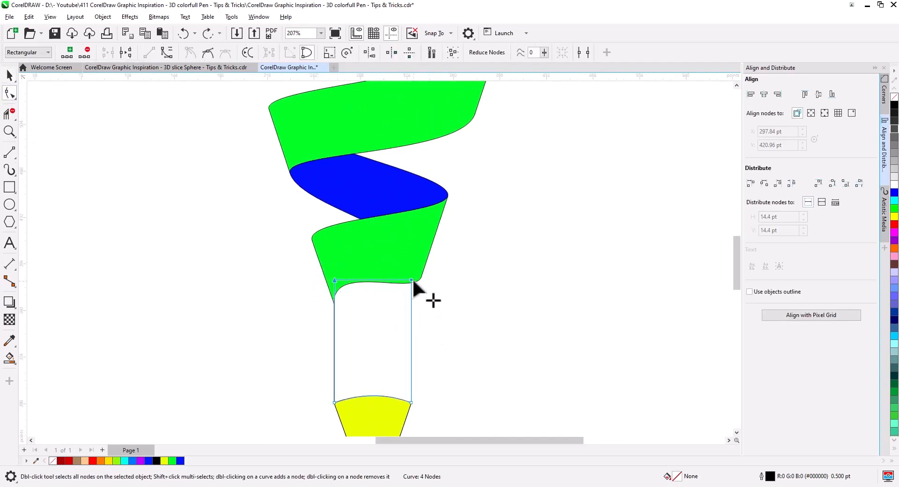
{"action": "left_click_drag", "start_coordinate": [412, 279], "coordinate": [410, 276]}
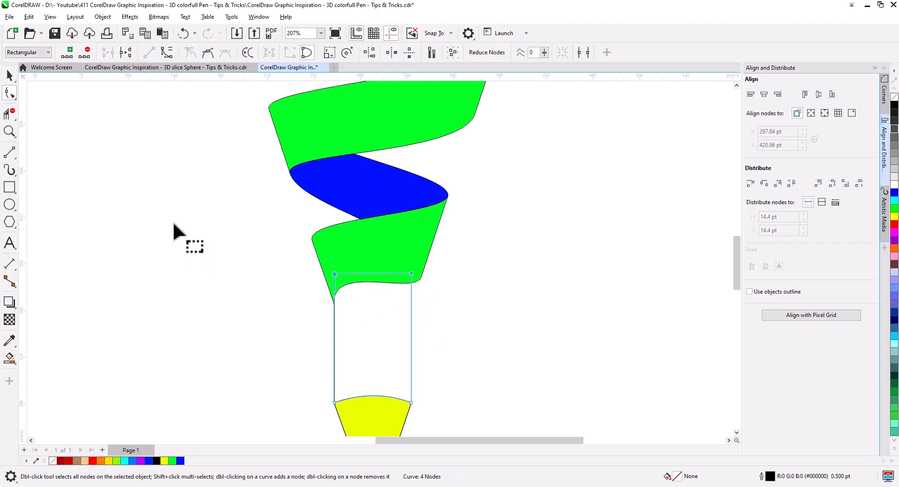
{"action": "left_click", "coordinate": [9, 76]}
{"action": "left_click", "coordinate": [270, 266]}
Give the blue pen tip a conical fountain fill centred on its point and directed along its right edge.
{"action": "scroll", "coordinate": [302, 281], "scroll_direction": "down", "scroll_amount": 1}
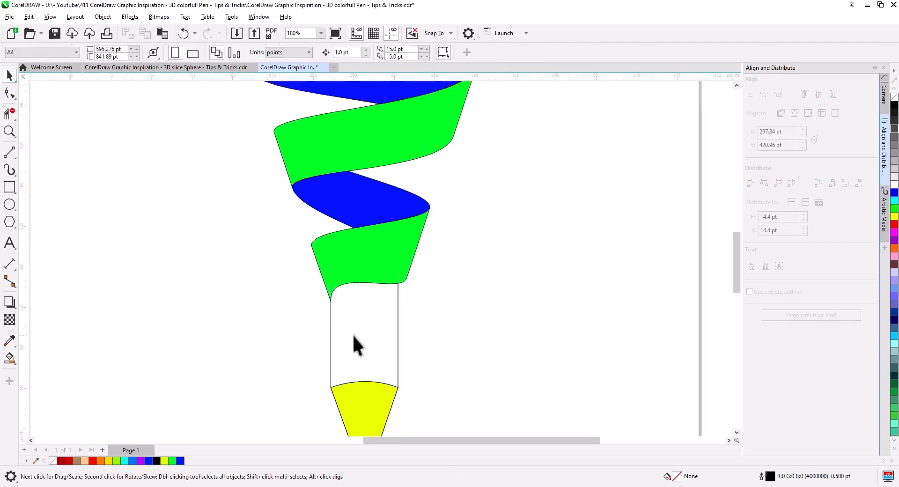
{"action": "left_click_drag", "start_coordinate": [358, 343], "coordinate": [343, 293]}
{"action": "scroll", "coordinate": [351, 327], "scroll_direction": "up", "scroll_amount": 3}
{"action": "left_click_drag", "start_coordinate": [385, 356], "coordinate": [396, 258]}
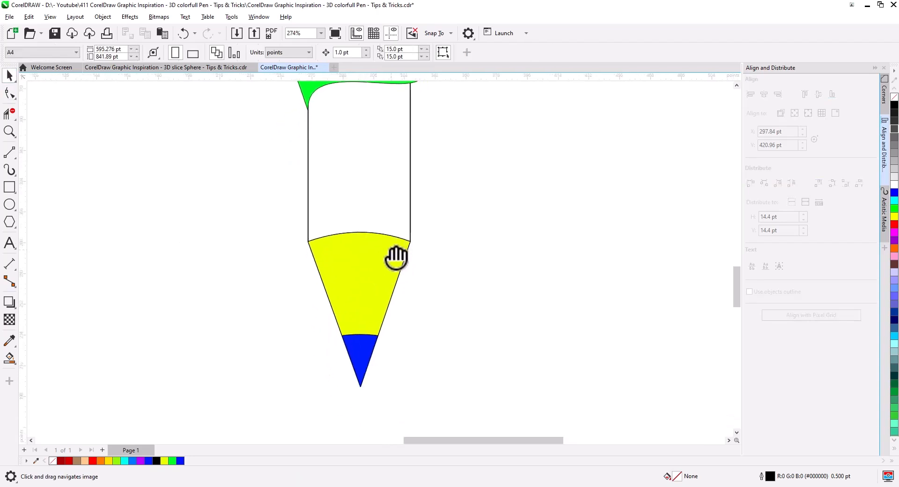
{"action": "scroll", "coordinate": [369, 329], "scroll_direction": "up", "scroll_amount": 1}
{"action": "scroll", "coordinate": [373, 342], "scroll_direction": "up", "scroll_amount": 2}
{"action": "left_click_drag", "start_coordinate": [373, 341], "coordinate": [386, 287]}
{"action": "scroll", "coordinate": [377, 284], "scroll_direction": "up", "scroll_amount": 1}
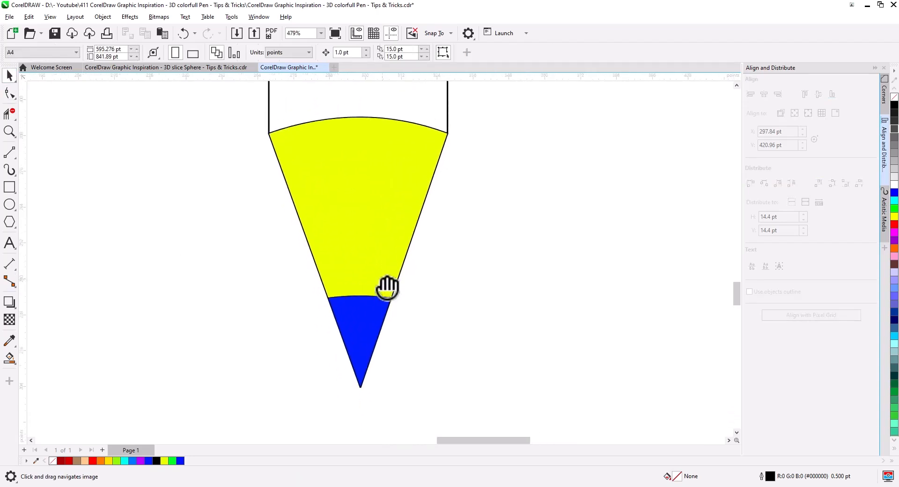
{"action": "left_click", "coordinate": [350, 347]}
{"action": "left_click", "coordinate": [9, 358]}
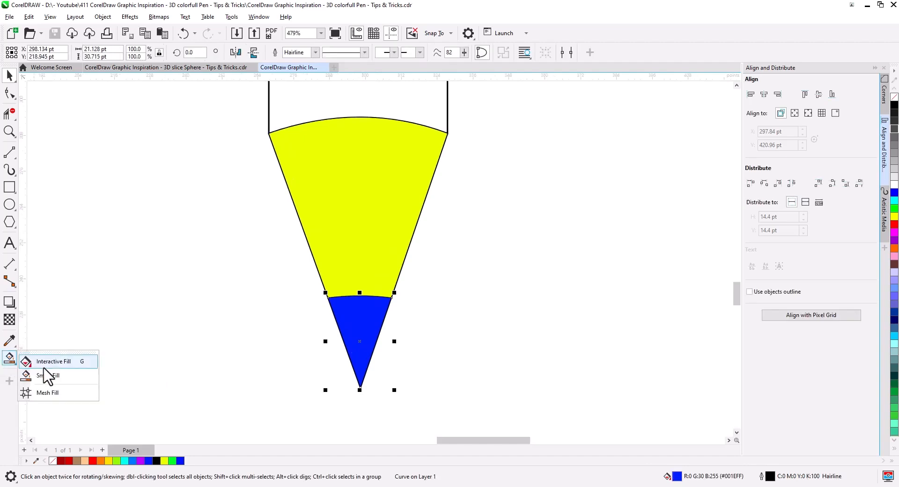
{"action": "left_click", "coordinate": [51, 361]}
{"action": "left_click_drag", "start_coordinate": [363, 354], "coordinate": [366, 318]}
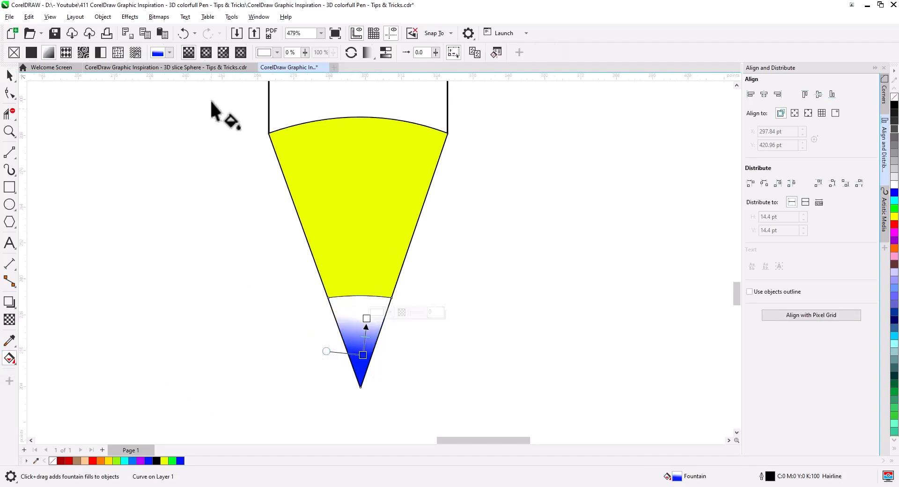
{"action": "left_click", "coordinate": [223, 52]}
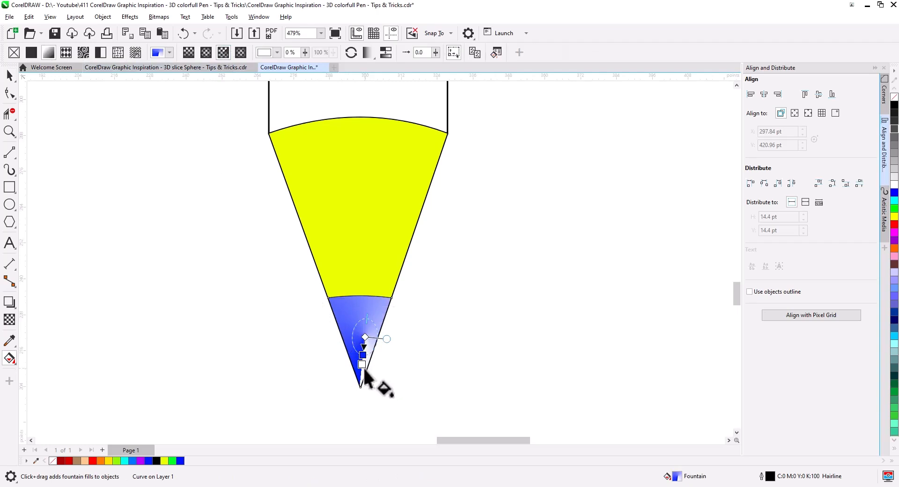
{"action": "mouse_move", "coordinate": [365, 337]}
{"action": "left_mouse_down"}
{"action": "mouse_move", "coordinate": [360, 388]}
{"action": "mouse_move", "coordinate": [375, 427]}
{"action": "mouse_move", "coordinate": [341, 321]}
{"action": "mouse_move", "coordinate": [392, 300]}
{"action": "mouse_move", "coordinate": [398, 280]}
{"action": "left_mouse_up"}
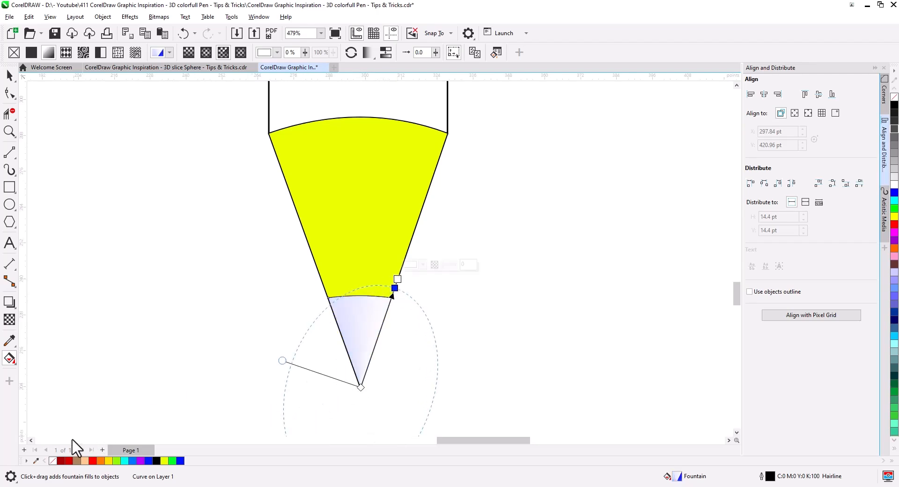
Recolour both end stops of the tip's conical fill dark red, and add a bright red stop and a dark red intermediate stop.
{"action": "left_click_drag", "start_coordinate": [298, 314], "coordinate": [398, 279]}
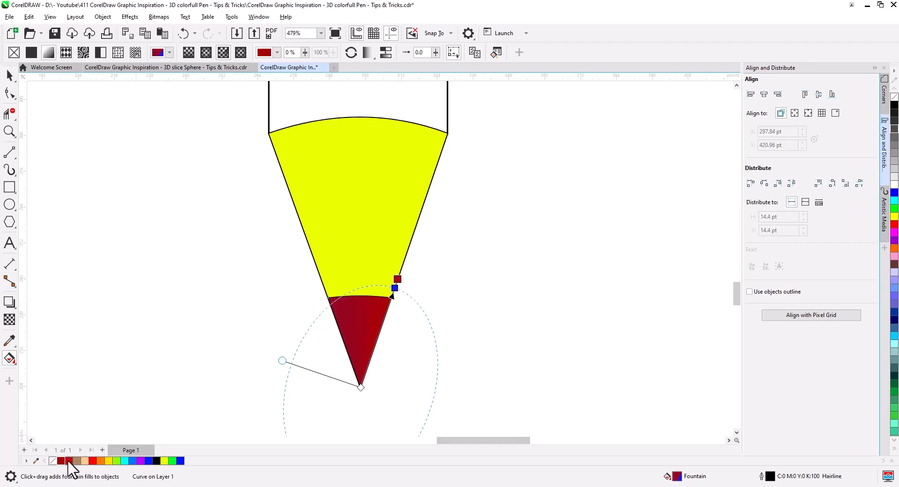
{"action": "left_click_drag", "start_coordinate": [350, 296], "coordinate": [334, 304]}
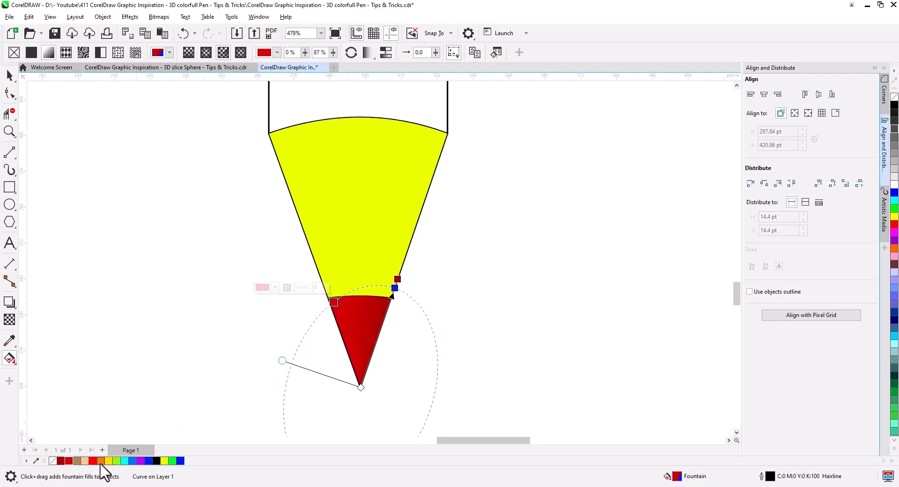
{"action": "left_click_drag", "start_coordinate": [173, 422], "coordinate": [395, 288]}
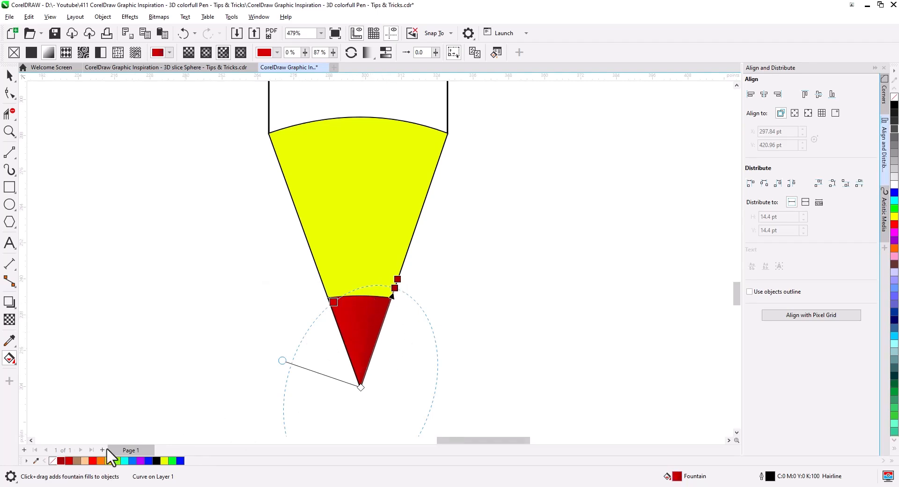
{"action": "left_click_drag", "start_coordinate": [61, 461], "coordinate": [371, 285]}
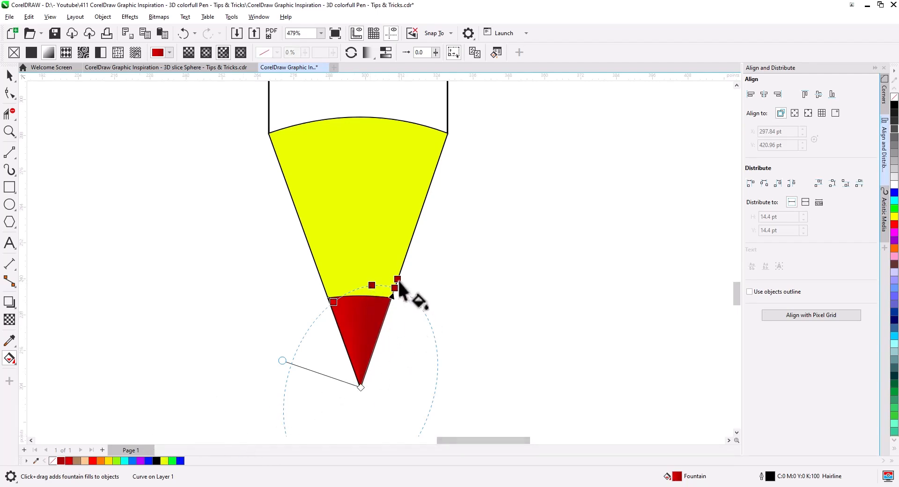
Darken one end stop of the tip's conical fill to #400000 and shift the dark red intermediate stop toward the bright red one.
{"action": "left_click", "coordinate": [423, 265]}
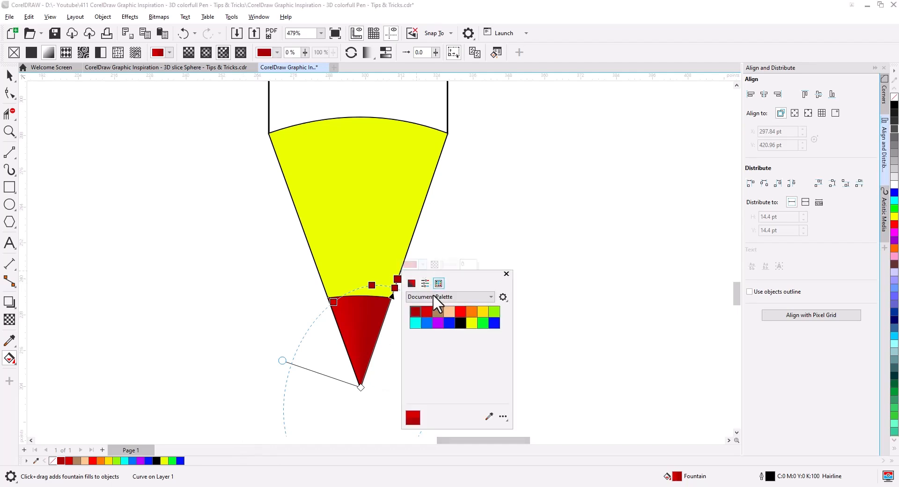
{"action": "left_click", "coordinate": [411, 283]}
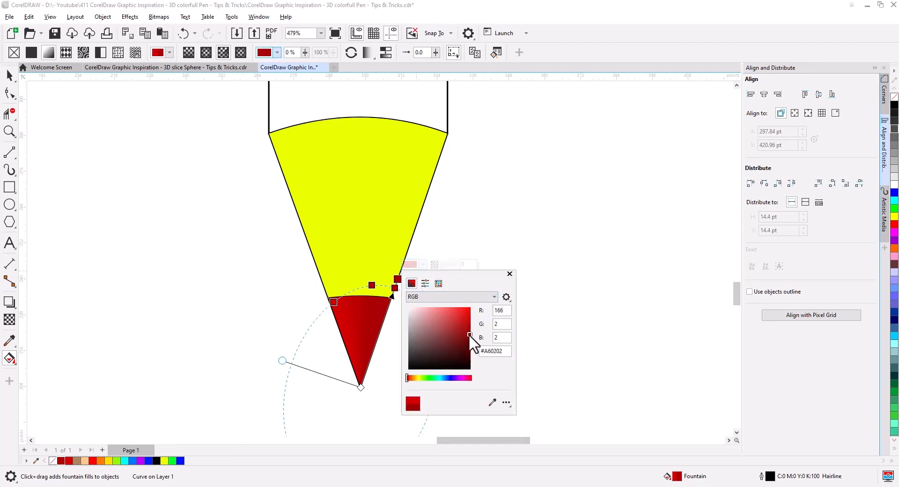
{"action": "left_click_drag", "start_coordinate": [470, 336], "coordinate": [471, 349]}
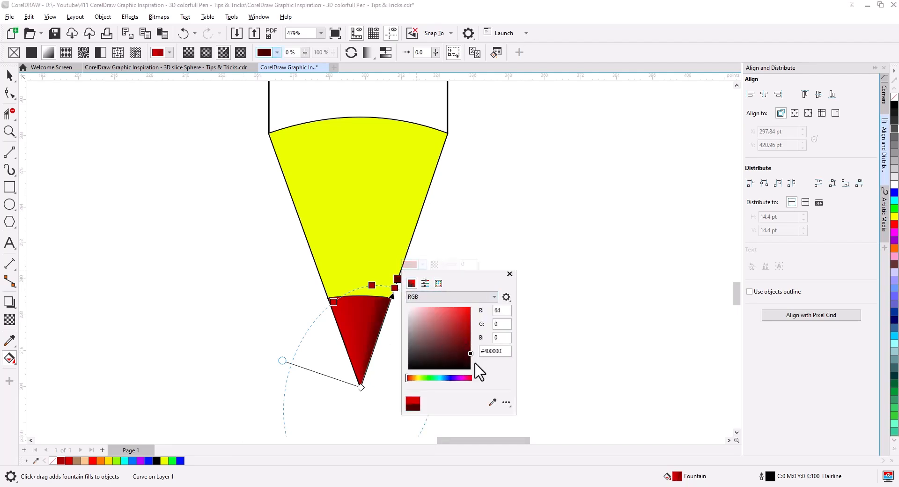
{"action": "left_click", "coordinate": [510, 274]}
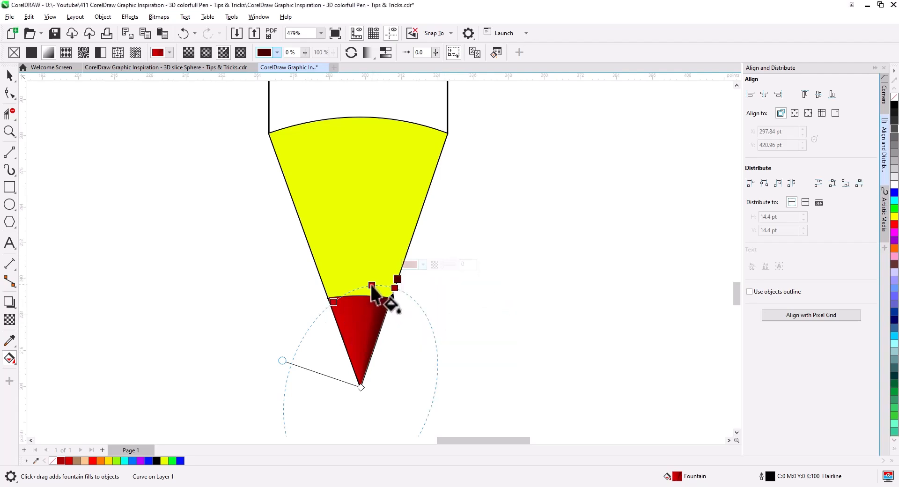
{"action": "left_click_drag", "start_coordinate": [371, 285], "coordinate": [361, 287]}
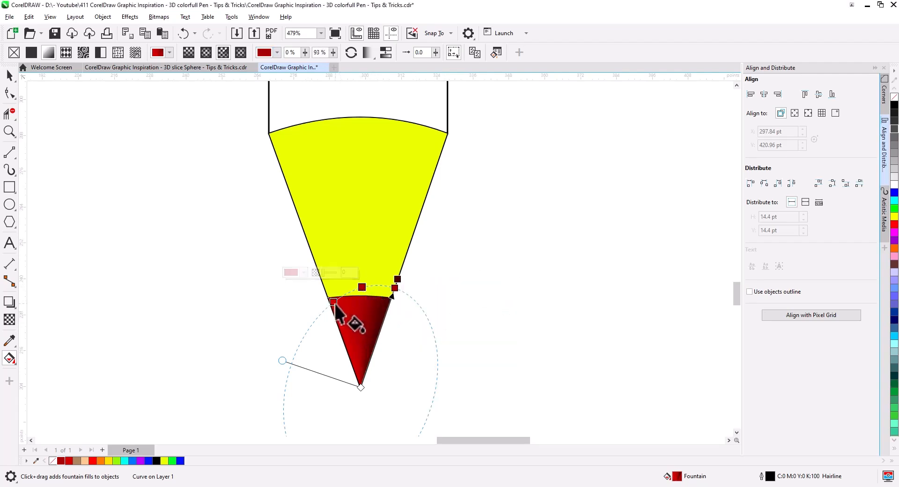
{"action": "left_click_drag", "start_coordinate": [362, 287], "coordinate": [356, 290]}
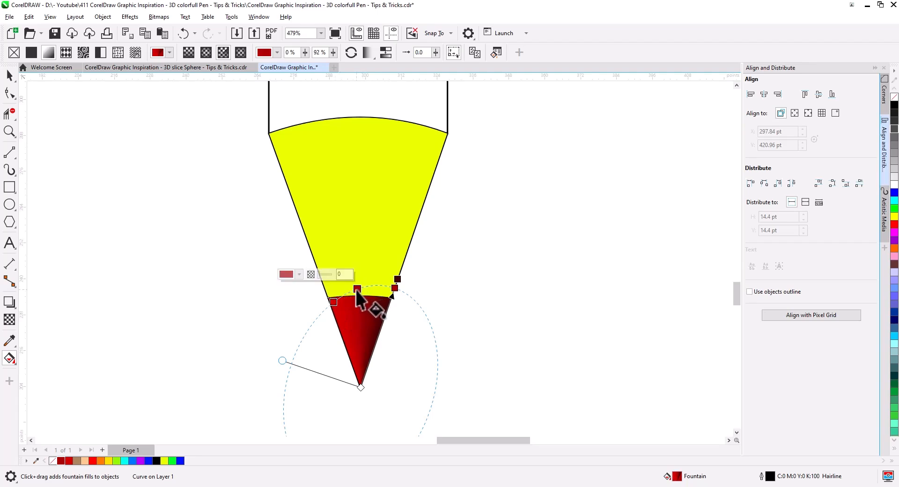
Copy the red tip's fill properties to the yellow cone section above it.
{"action": "left_click", "coordinate": [9, 76]}
{"action": "left_click", "coordinate": [345, 236]}
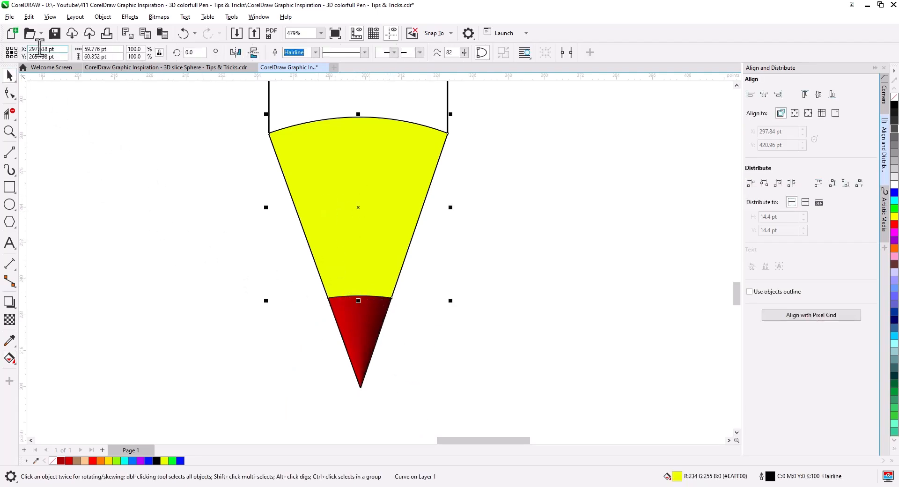
{"action": "left_click", "coordinate": [34, 18]}
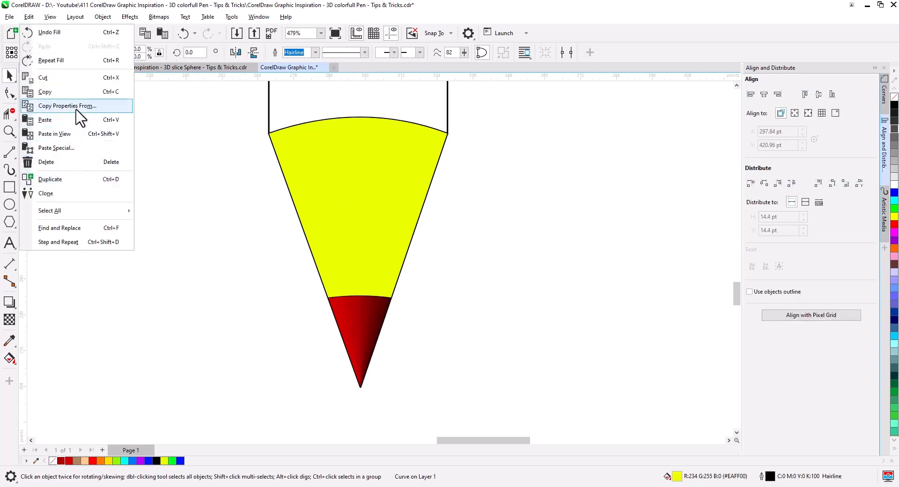
{"action": "left_click", "coordinate": [78, 108]}
{"action": "left_click", "coordinate": [463, 263]}
{"action": "left_click", "coordinate": [358, 324]}
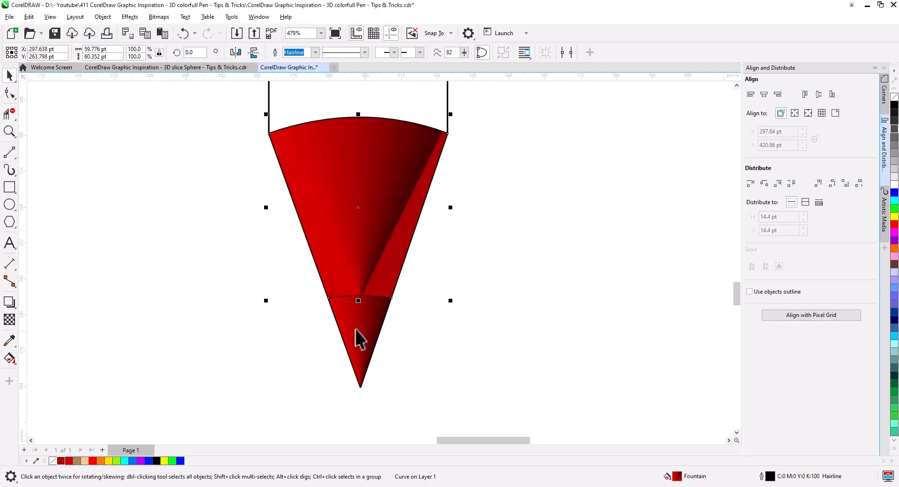
Centre the upper cone section's conical fill on the pen's point and align its direction with the section's upper-right corner.
{"action": "left_click", "coordinate": [10, 360]}
{"action": "left_click_drag", "start_coordinate": [362, 299], "coordinate": [361, 387]}
{"action": "left_click_drag", "start_coordinate": [460, 183], "coordinate": [447, 133]}
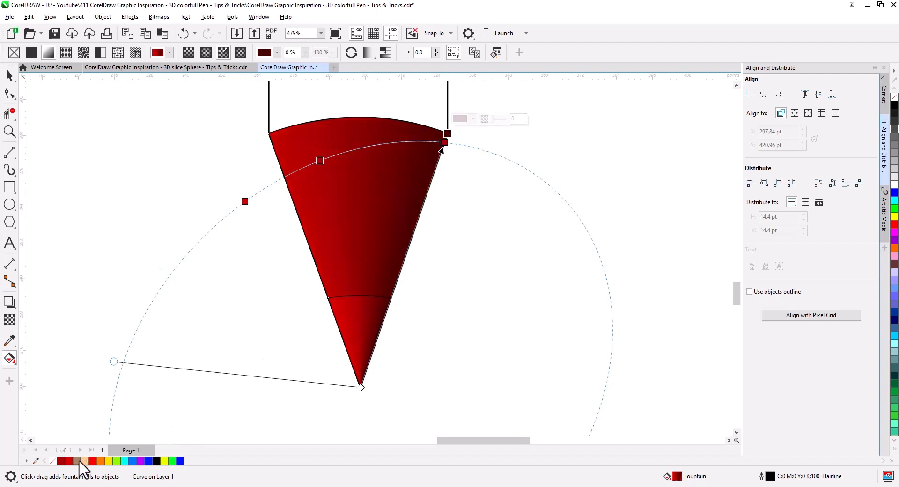
Recolour the upper cone section's conical fill with a brown end stop, a peach stop at 90% and a brown stop at 95%.
{"action": "left_click_drag", "start_coordinate": [79, 462], "coordinate": [448, 134]}
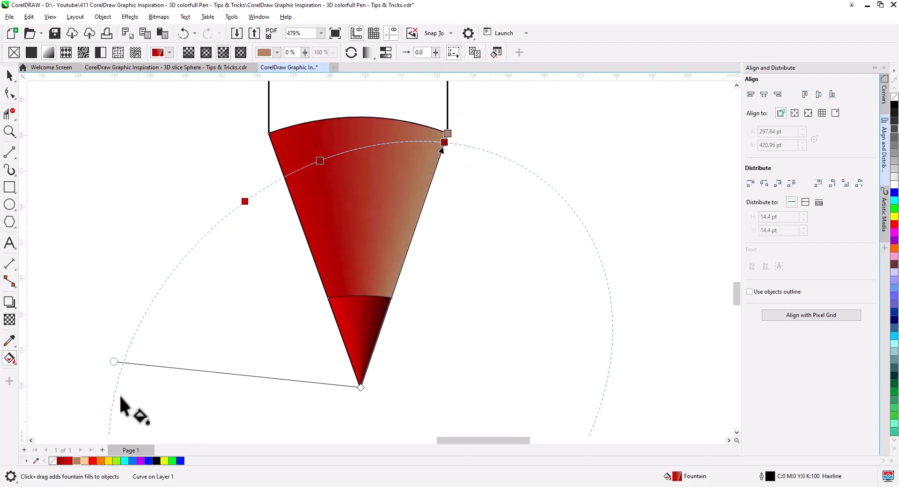
{"action": "left_click_drag", "start_coordinate": [113, 424], "coordinate": [296, 175]}
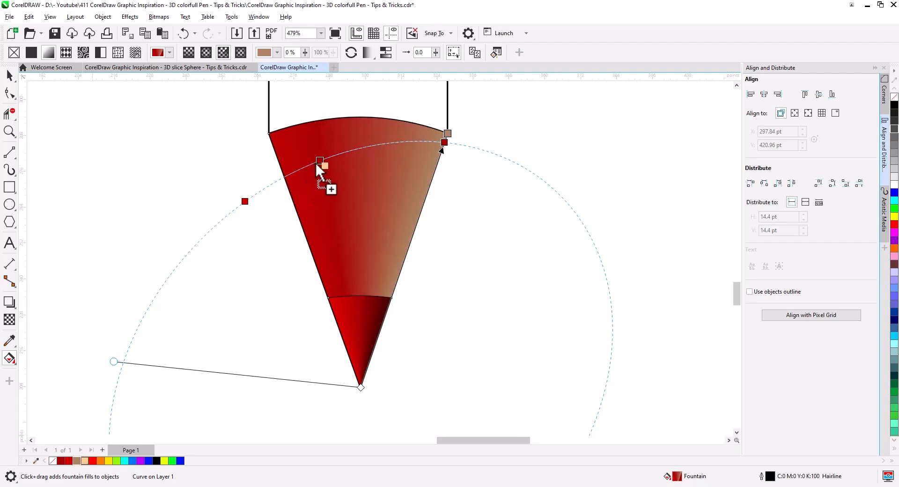
{"action": "left_click_drag", "start_coordinate": [245, 203], "coordinate": [286, 172]}
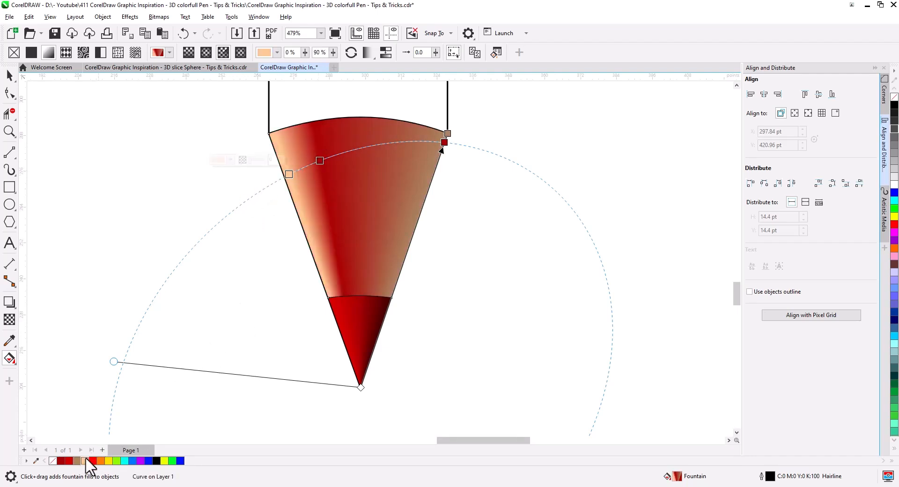
{"action": "left_click_drag", "start_coordinate": [78, 460], "coordinate": [367, 146]}
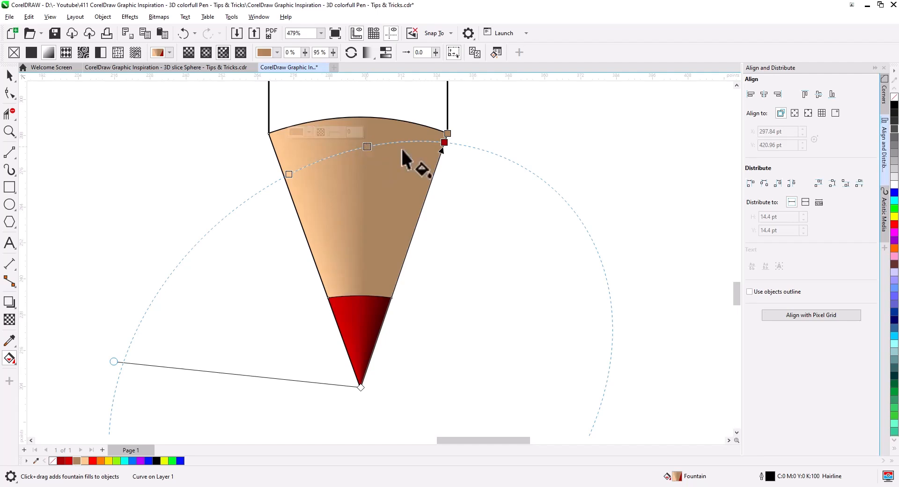
Darken the brown end stop of the upper cone section's conical fill to a deep brown and deselect the shape.
{"action": "left_click", "coordinate": [446, 133]}
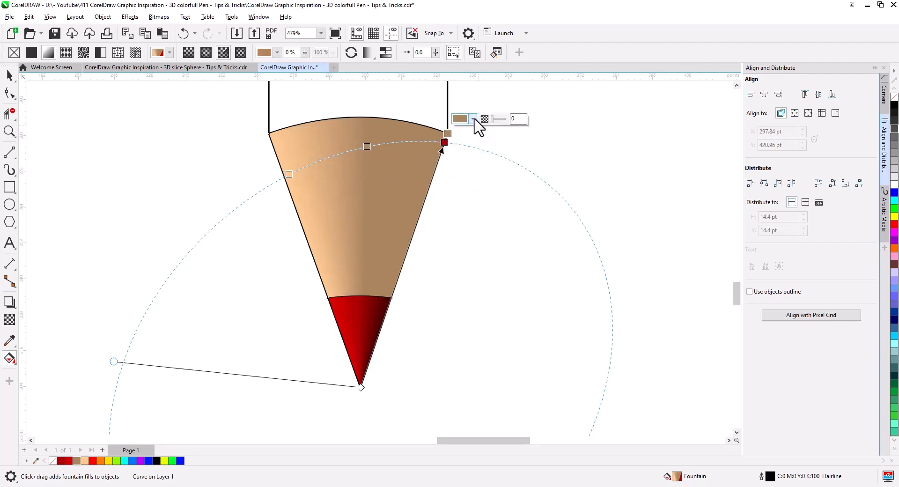
{"action": "left_click", "coordinate": [473, 119]}
{"action": "left_click", "coordinate": [462, 136]}
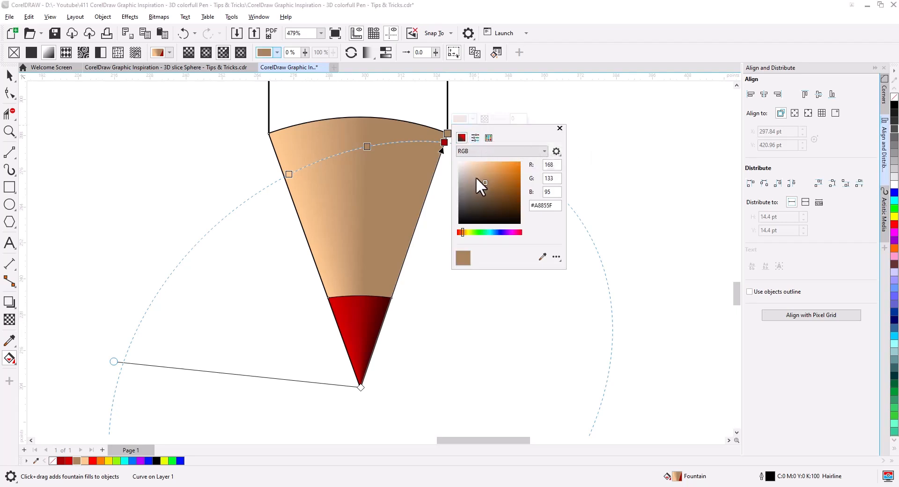
{"action": "left_click_drag", "start_coordinate": [490, 198], "coordinate": [492, 207]}
{"action": "left_click", "coordinate": [7, 77]}
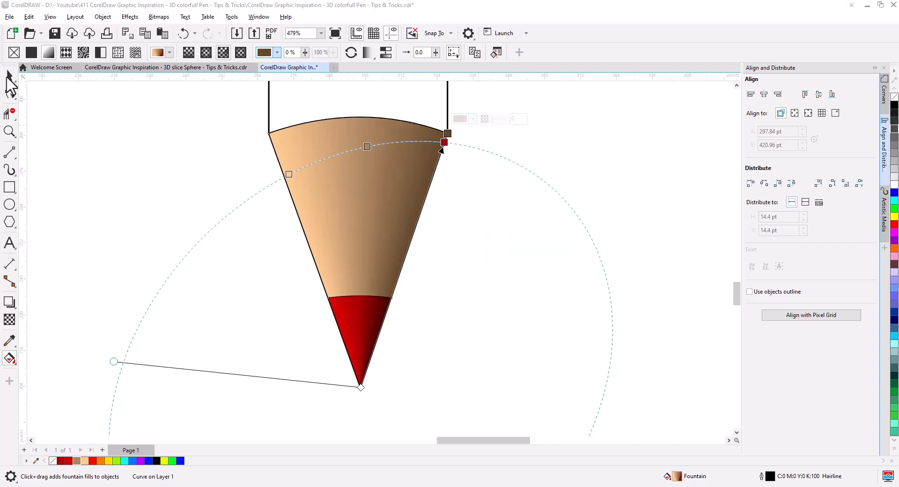
{"action": "left_click", "coordinate": [7, 77]}
{"action": "left_click", "coordinate": [79, 158]}
Apply a horizontal linear fountain fill across the white barrel above the cone and colour both end stops bright red #FC0001.
{"action": "scroll", "coordinate": [314, 280], "scroll_direction": "down", "scroll_amount": 3}
{"action": "left_click_drag", "start_coordinate": [337, 211], "coordinate": [339, 359]}
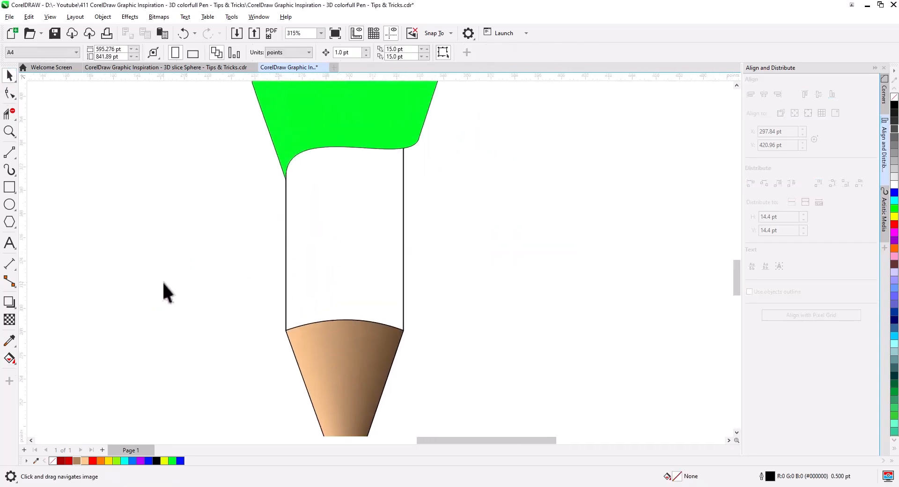
{"action": "left_click", "coordinate": [308, 251]}
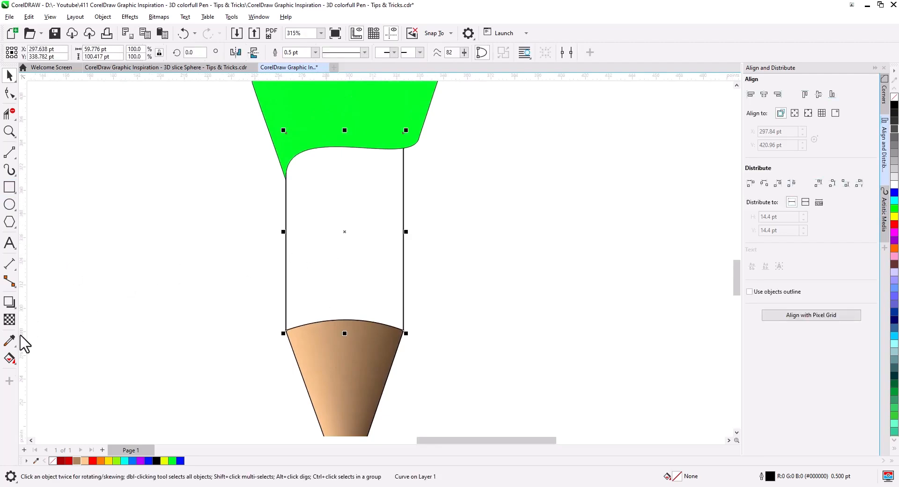
{"action": "left_click", "coordinate": [9, 358]}
{"action": "left_click_drag", "start_coordinate": [286, 238], "coordinate": [403, 238]}
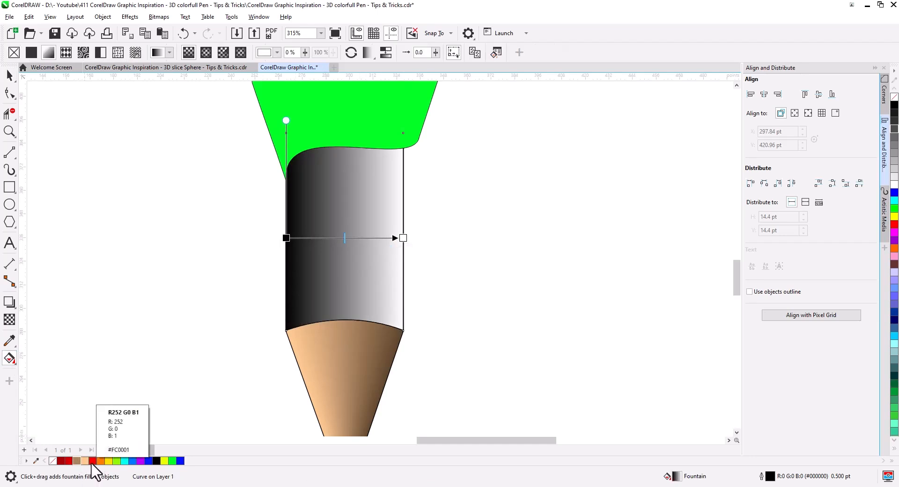
{"action": "left_click_drag", "start_coordinate": [92, 464], "coordinate": [286, 238]}
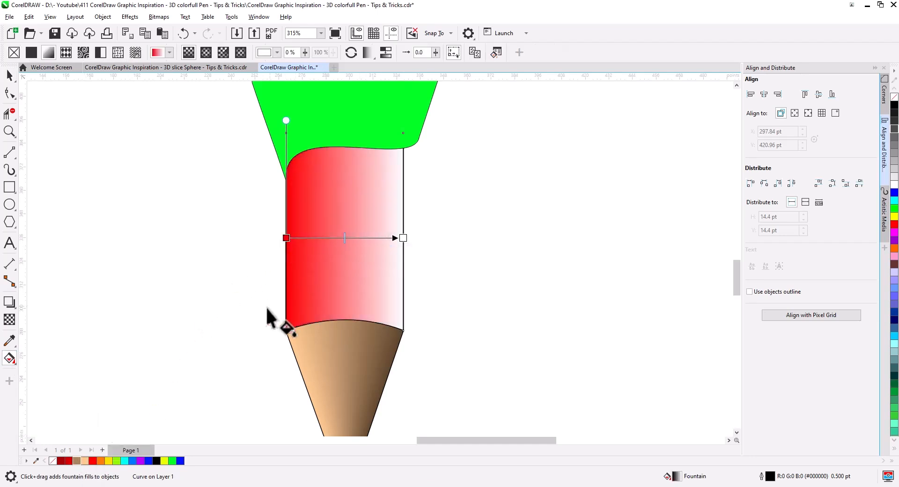
{"action": "left_click_drag", "start_coordinate": [92, 464], "coordinate": [246, 390]}
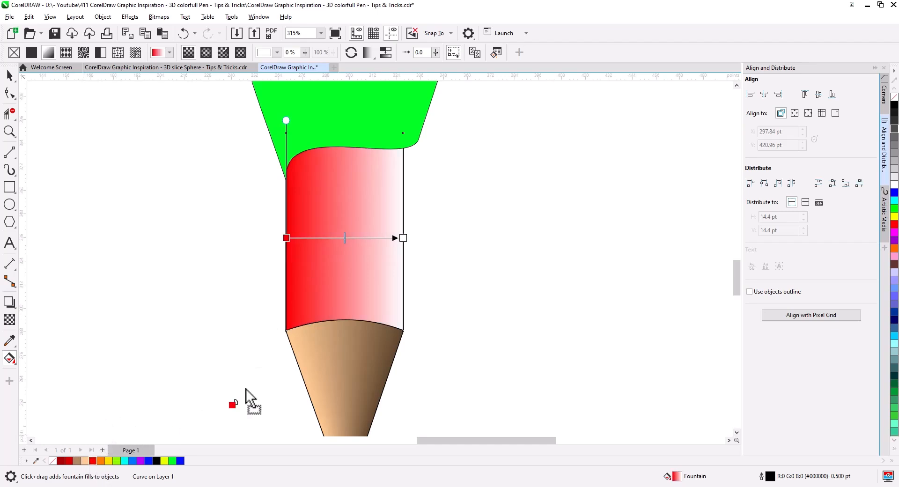
{"action": "left_click_drag", "start_coordinate": [380, 258], "coordinate": [403, 238]}
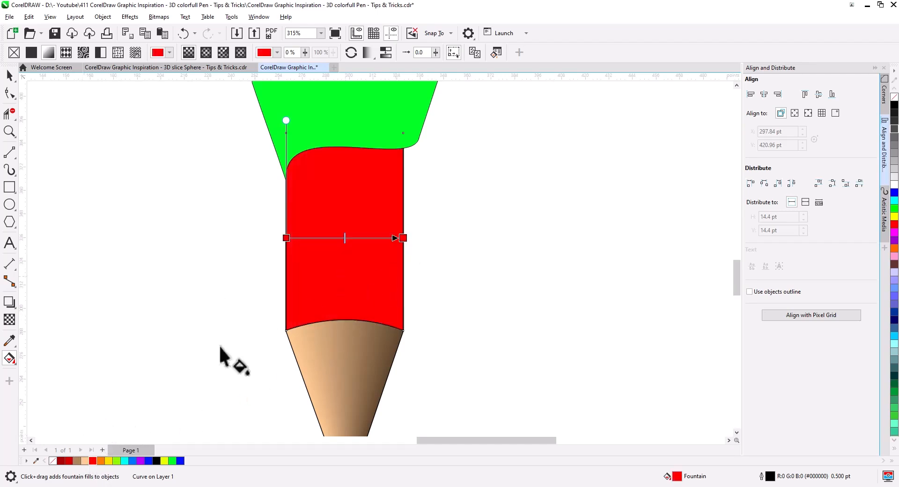
Place a bright red stop at 16% of the barrel's fill, recolour both end stops dark red, and add a medium red stop at 72%.
{"action": "left_click_drag", "start_coordinate": [91, 461], "coordinate": [291, 286]}
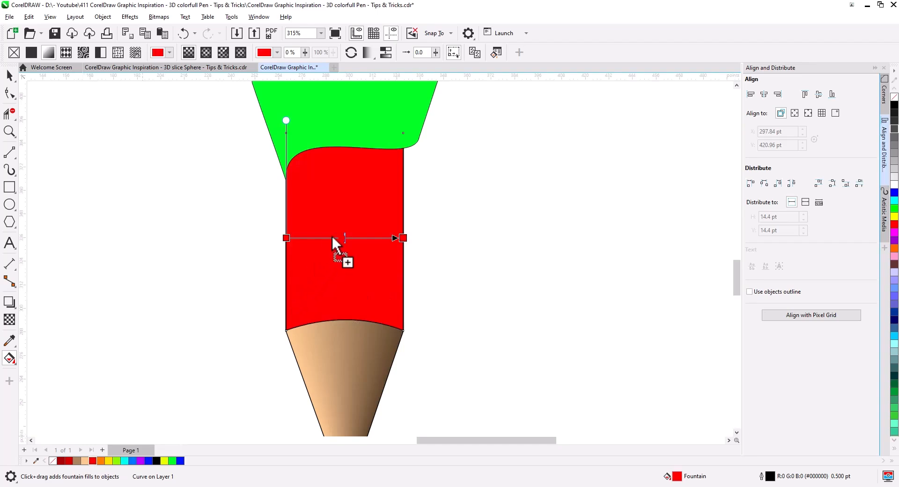
{"action": "left_click_drag", "start_coordinate": [332, 237], "coordinate": [331, 238]}
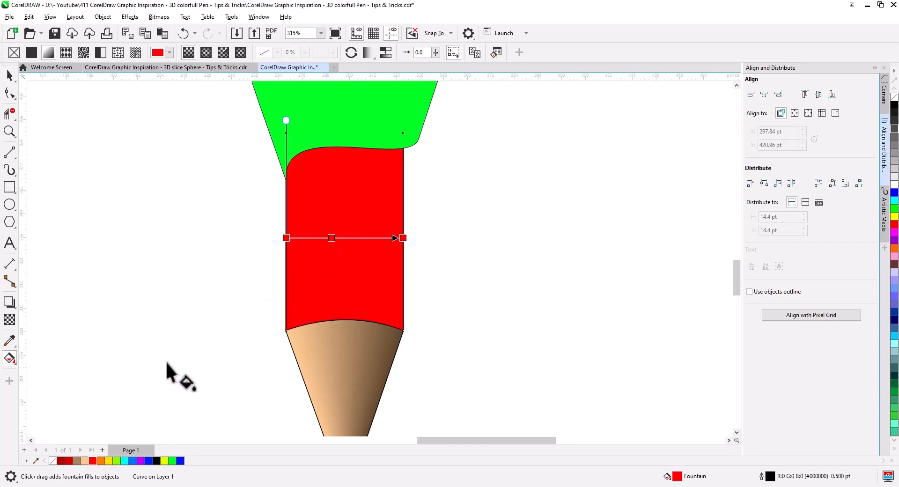
{"action": "left_click_drag", "start_coordinate": [60, 463], "coordinate": [304, 239]}
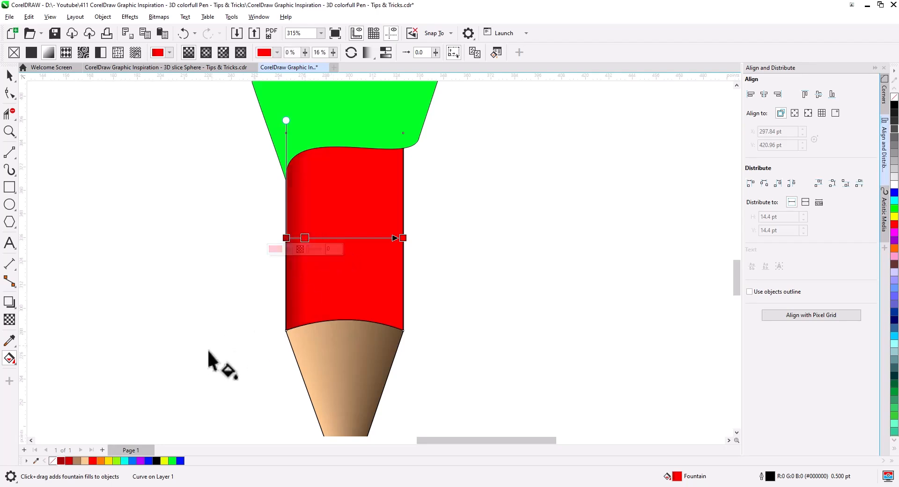
{"action": "left_click_drag", "start_coordinate": [60, 463], "coordinate": [403, 237]}
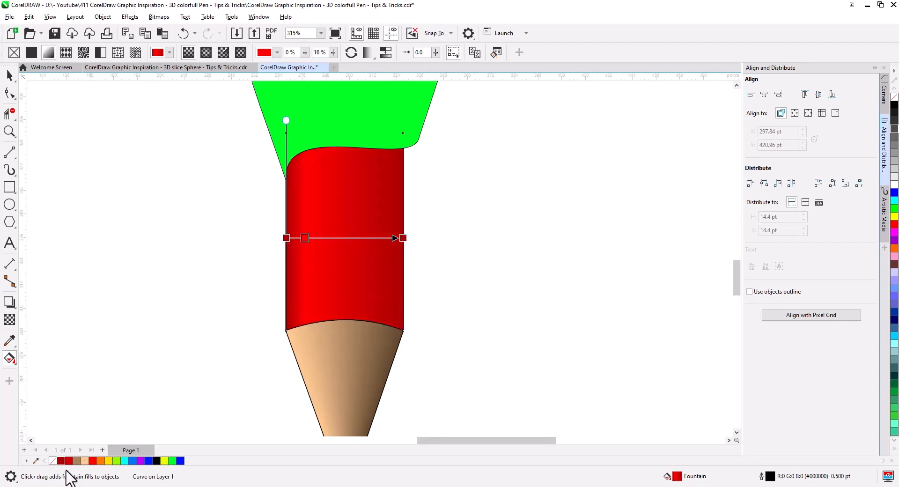
{"action": "double_click", "coordinate": [370, 237]}
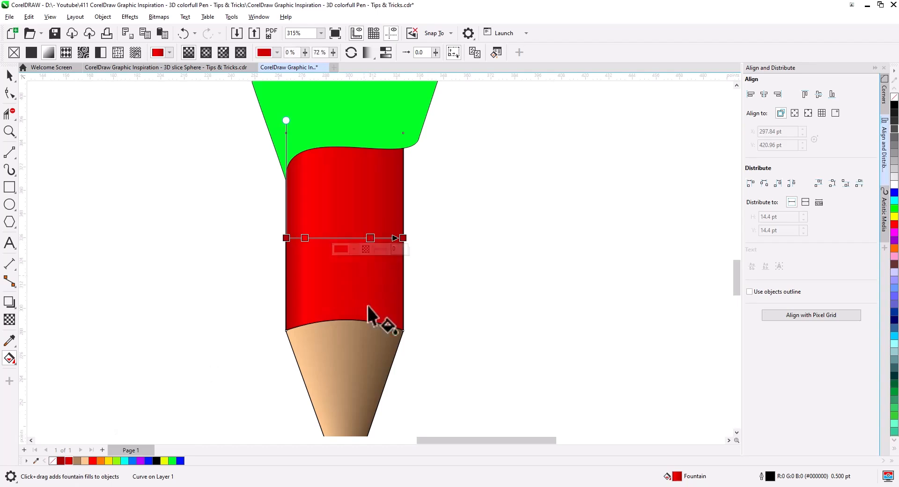
{"action": "key", "text": "ctrl+z"}
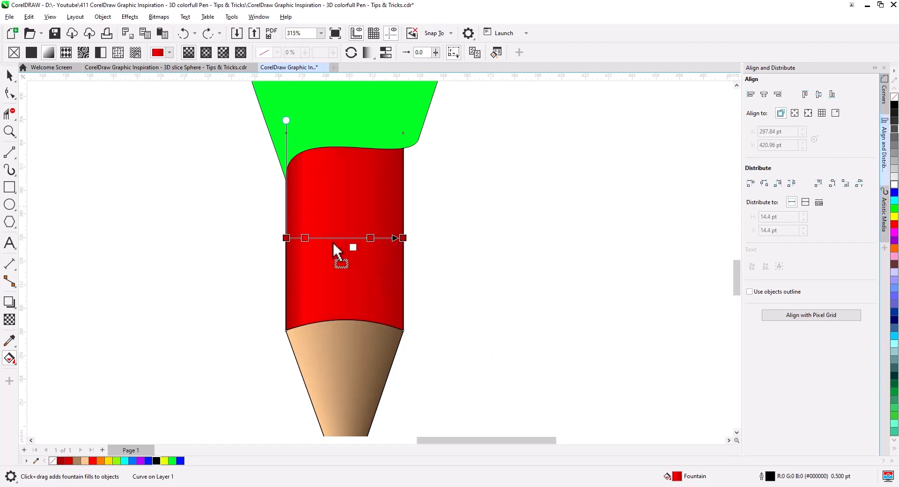
Add a light red #FF7A7A highlight stop near the middle of the barrel's fill and shift it slightly toward the right edge.
{"action": "left_click_drag", "start_coordinate": [332, 240], "coordinate": [342, 238]}
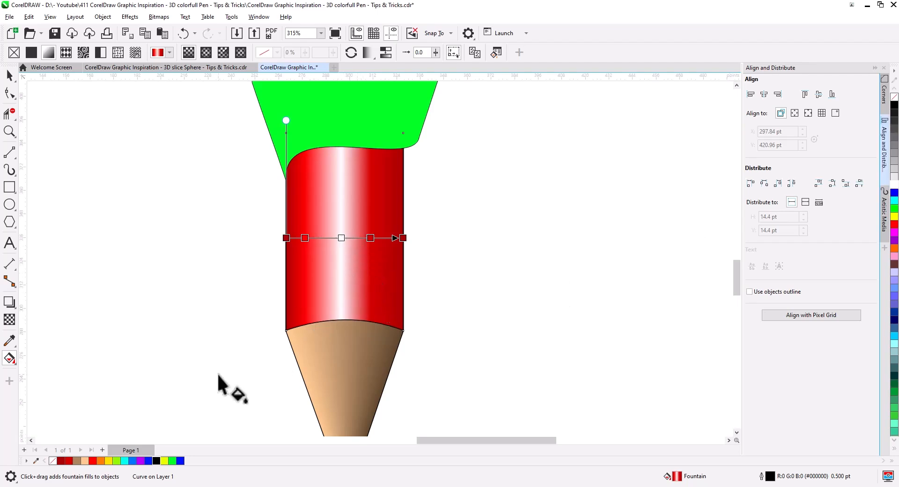
{"action": "left_click_drag", "start_coordinate": [68, 461], "coordinate": [342, 238]}
{"action": "left_click", "coordinate": [343, 238]}
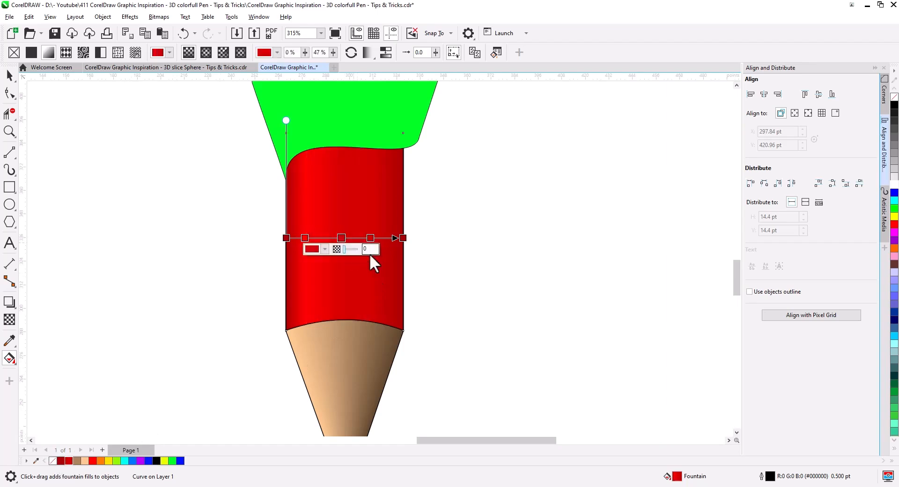
{"action": "left_click", "coordinate": [325, 249]}
{"action": "left_click_drag", "start_coordinate": [336, 258], "coordinate": [523, 278]}
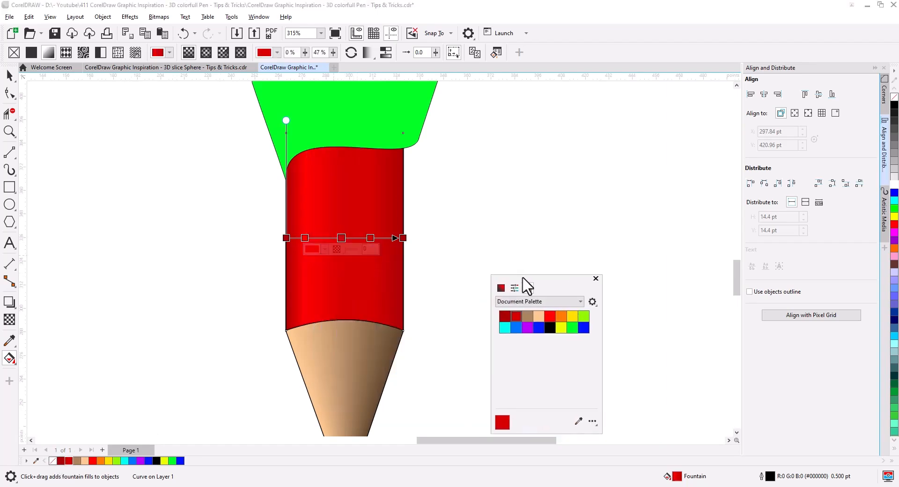
{"action": "left_click", "coordinate": [499, 289]}
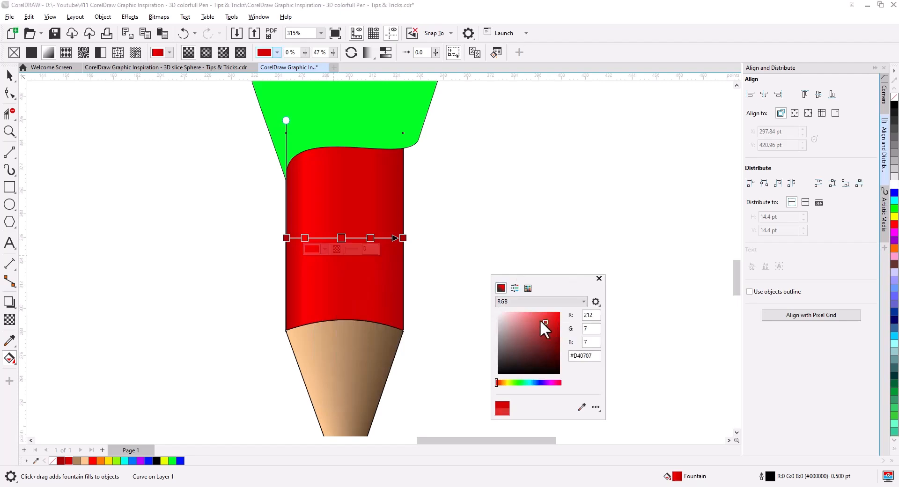
{"action": "left_click_drag", "start_coordinate": [540, 320], "coordinate": [527, 307]}
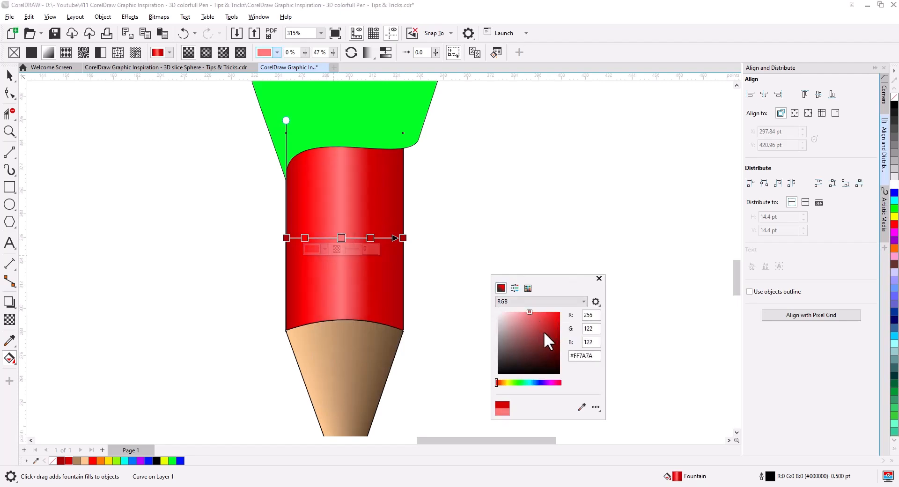
{"action": "left_click", "coordinate": [341, 237]}
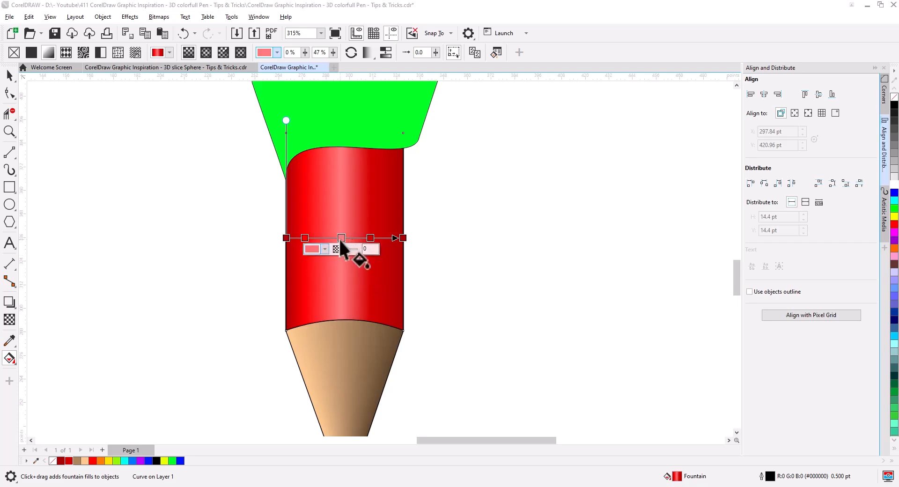
{"action": "left_click_drag", "start_coordinate": [339, 238], "coordinate": [342, 238]}
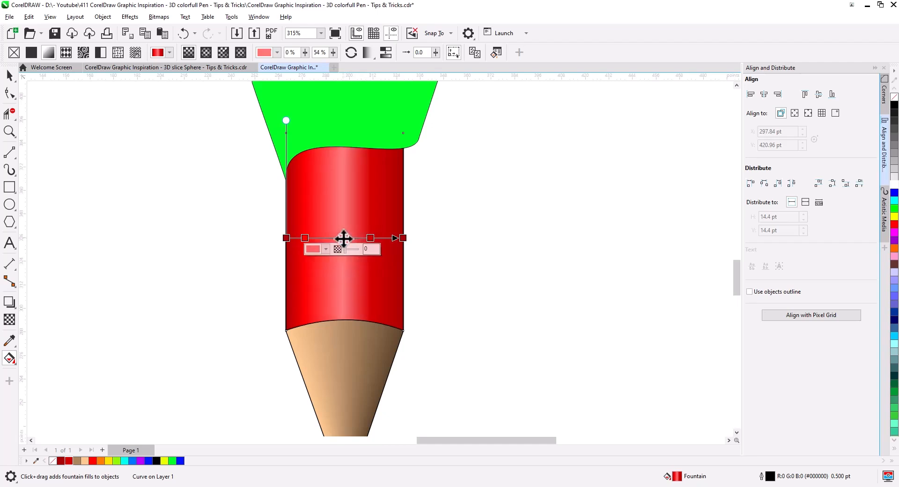
{"action": "left_click", "coordinate": [10, 77]}
{"action": "left_click", "coordinate": [148, 222]}
Copy the red barrel's fill to all seven green and blue ribbon pieces.
{"action": "scroll", "coordinate": [303, 307], "scroll_direction": "down", "scroll_amount": 3}
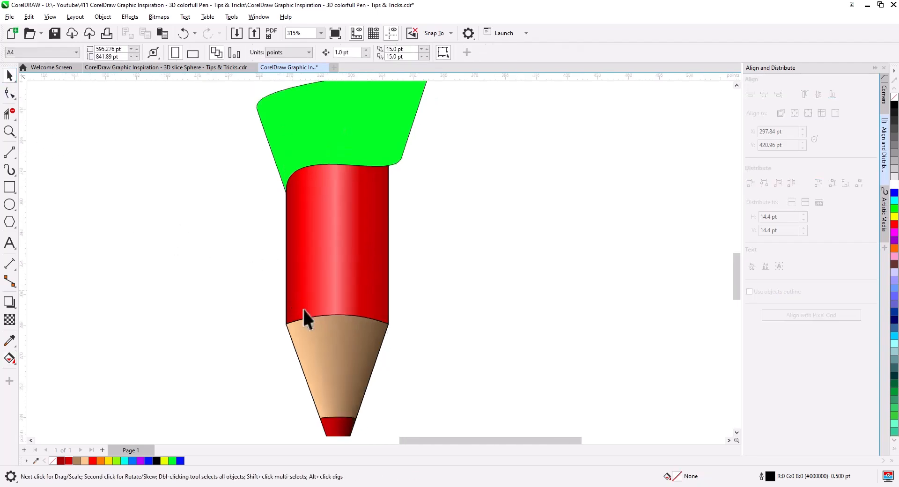
{"action": "left_click_drag", "start_coordinate": [345, 309], "coordinate": [349, 385]}
{"action": "scroll", "coordinate": [363, 370], "scroll_direction": "down", "scroll_amount": 2}
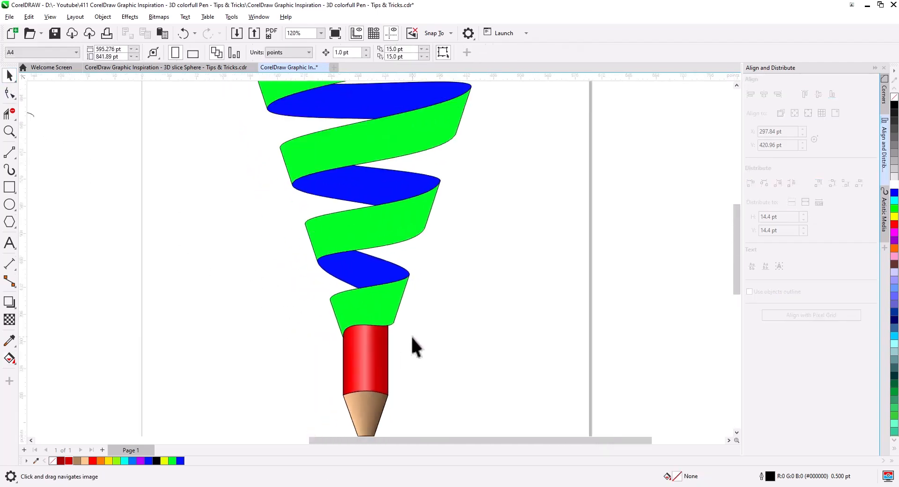
{"action": "left_click", "coordinate": [374, 276]}
{"action": "left_click", "coordinate": [373, 280], "text": "shift"}
{"action": "left_click", "coordinate": [372, 227], "text": "shift"}
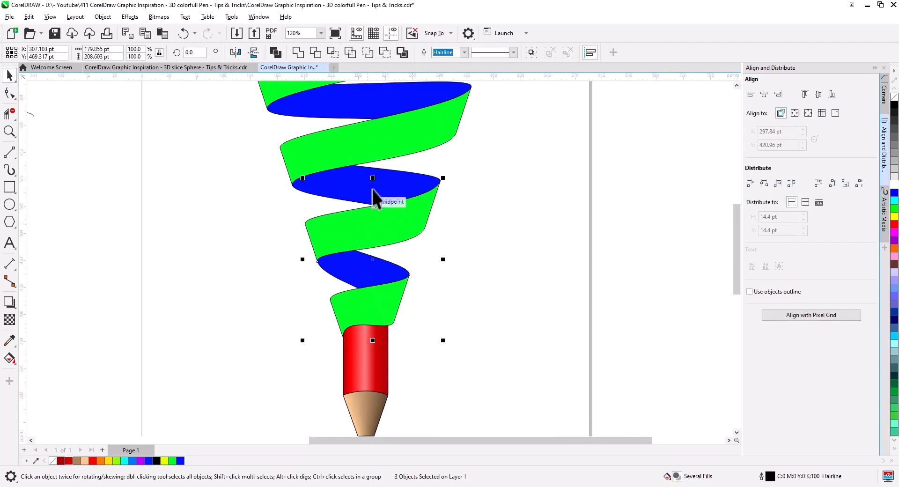
{"action": "left_click", "coordinate": [371, 177], "text": "shift"}
{"action": "left_click", "coordinate": [365, 156], "text": "shift"}
{"action": "scroll", "coordinate": [419, 190], "scroll_direction": "down", "scroll_amount": 2}
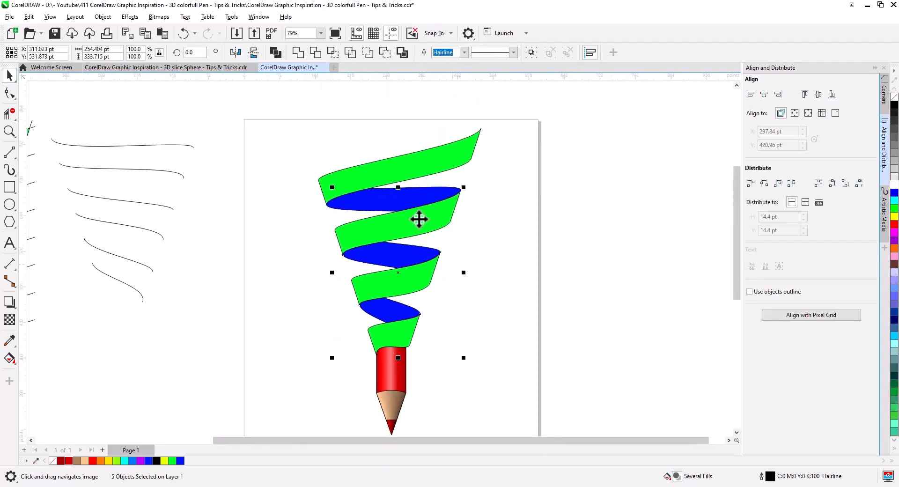
{"action": "left_click", "coordinate": [412, 168], "text": "shift"}
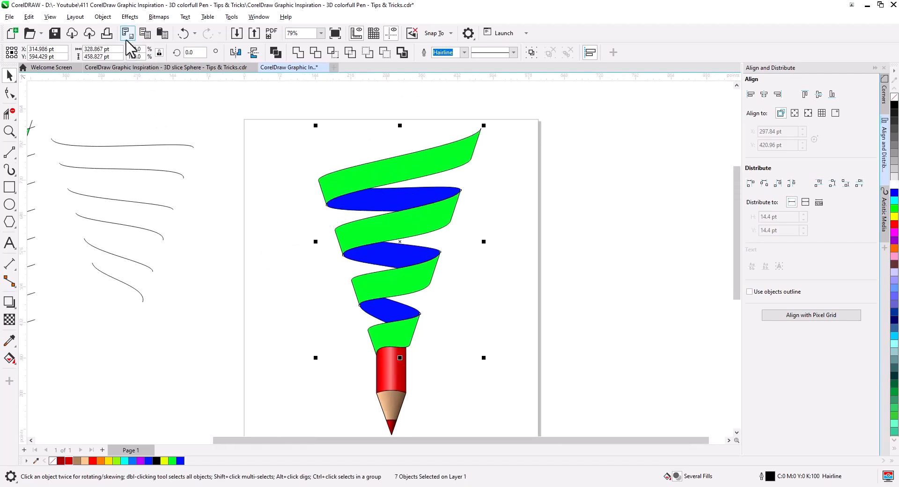
{"action": "left_click", "coordinate": [28, 17]}
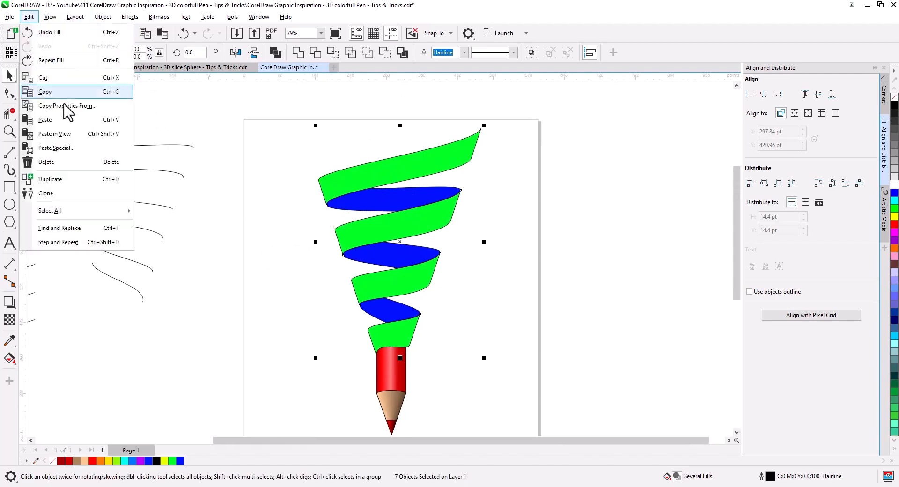
{"action": "left_click", "coordinate": [68, 107]}
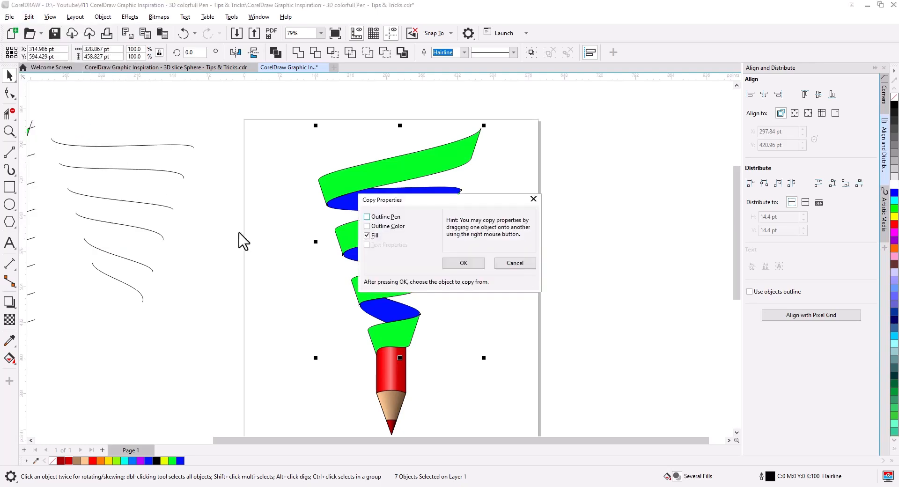
{"action": "left_click", "coordinate": [463, 264]}
{"action": "left_click", "coordinate": [386, 375]}
{"action": "left_click", "coordinate": [468, 317]}
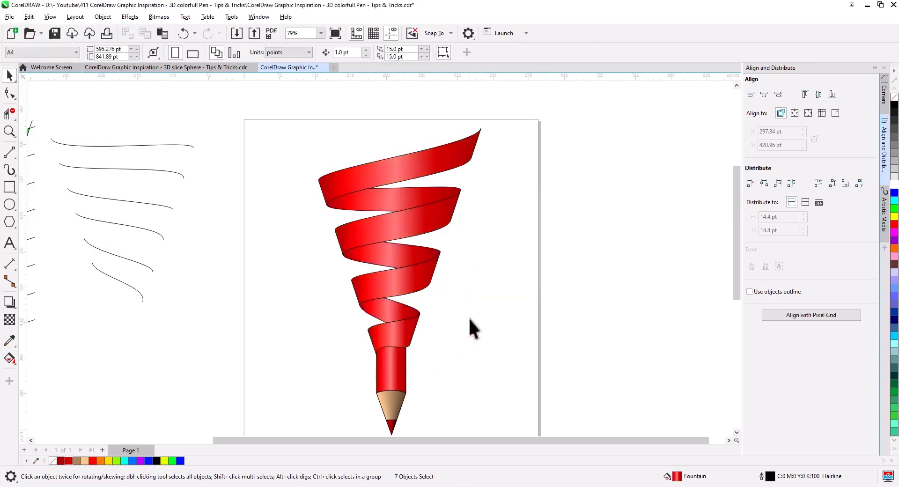
{"action": "scroll", "coordinate": [407, 347], "scroll_direction": "up", "scroll_amount": 4}
{"action": "left_click_drag", "start_coordinate": [448, 361], "coordinate": [446, 338]}
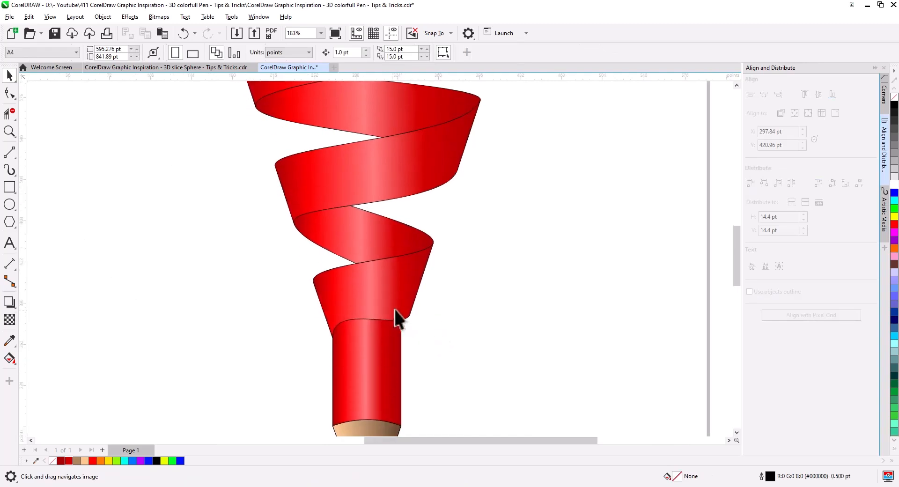
Pull both ends of the lowest red ribbon band's fill inward and move its light red highlight stop to 46%, in line with the barrel's highlight.
{"action": "left_click", "coordinate": [10, 359]}
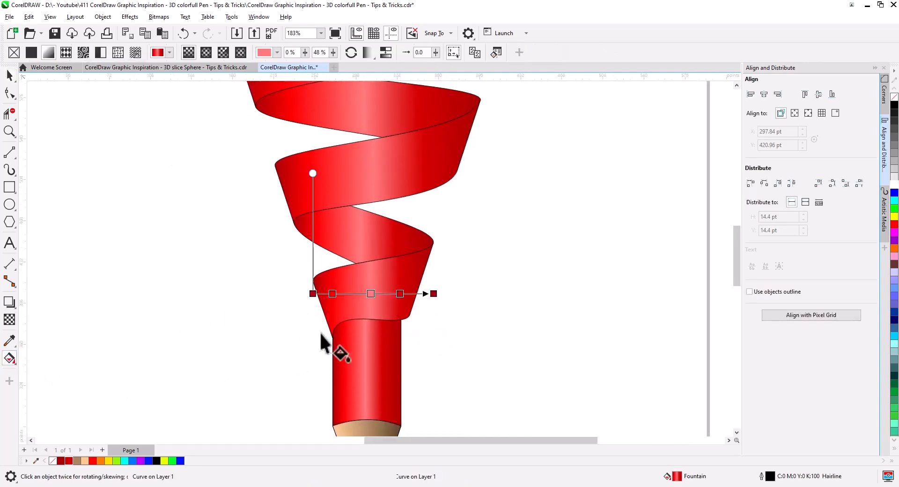
{"action": "left_click_drag", "start_coordinate": [369, 294], "coordinate": [363, 294]}
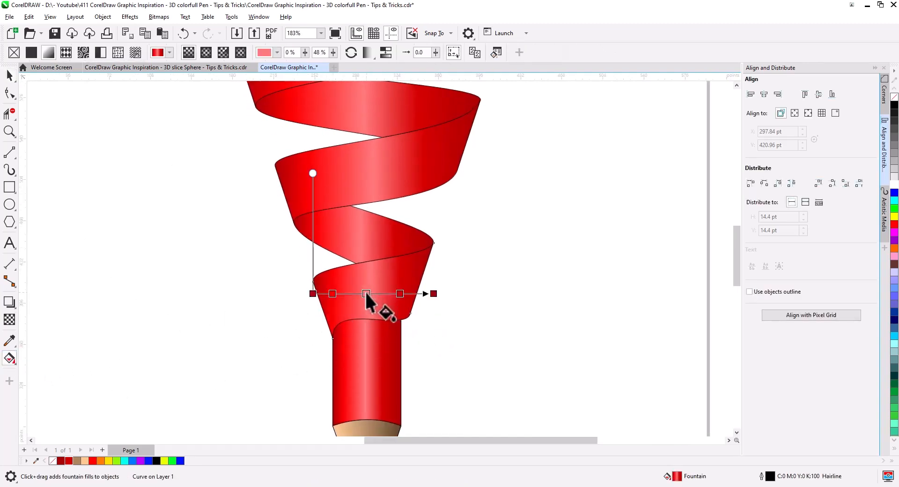
{"action": "left_click_drag", "start_coordinate": [431, 293], "coordinate": [417, 292]}
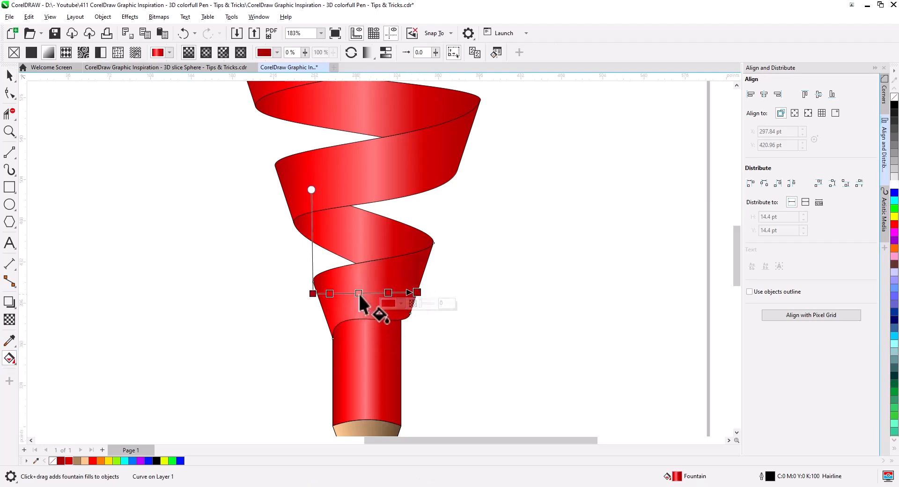
{"action": "left_click_drag", "start_coordinate": [359, 294], "coordinate": [367, 294]}
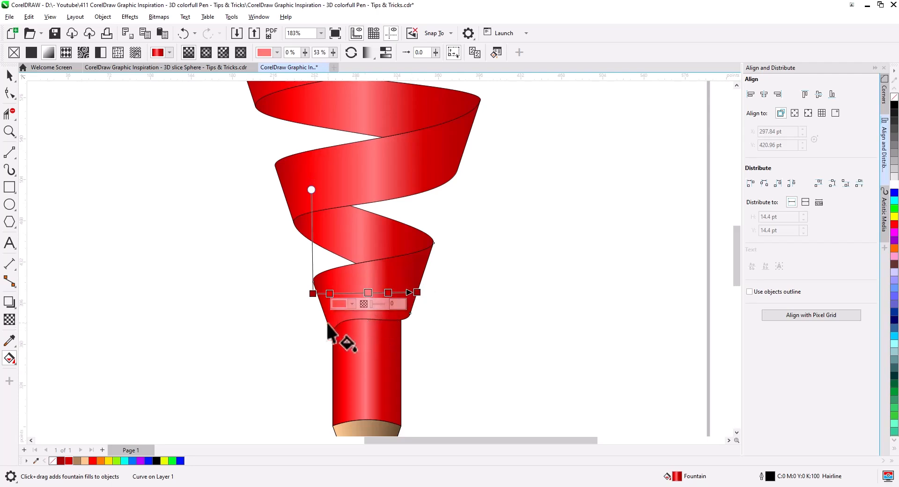
{"action": "left_click_drag", "start_coordinate": [313, 294], "coordinate": [323, 293]}
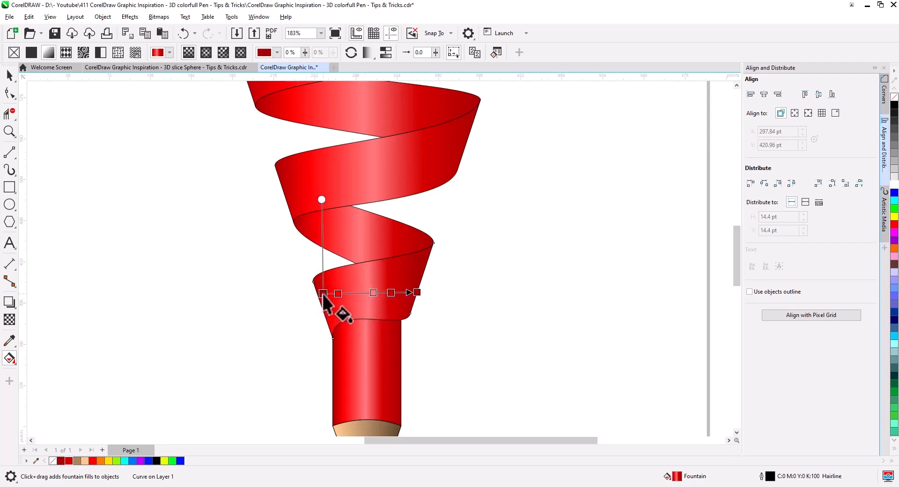
{"action": "left_click_drag", "start_coordinate": [322, 198], "coordinate": [316, 200]}
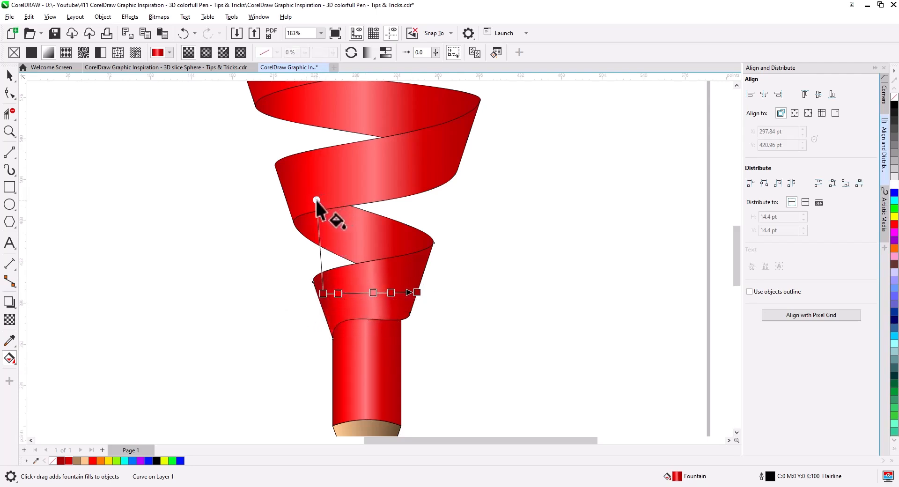
{"action": "key", "text": "ctrl+z"}
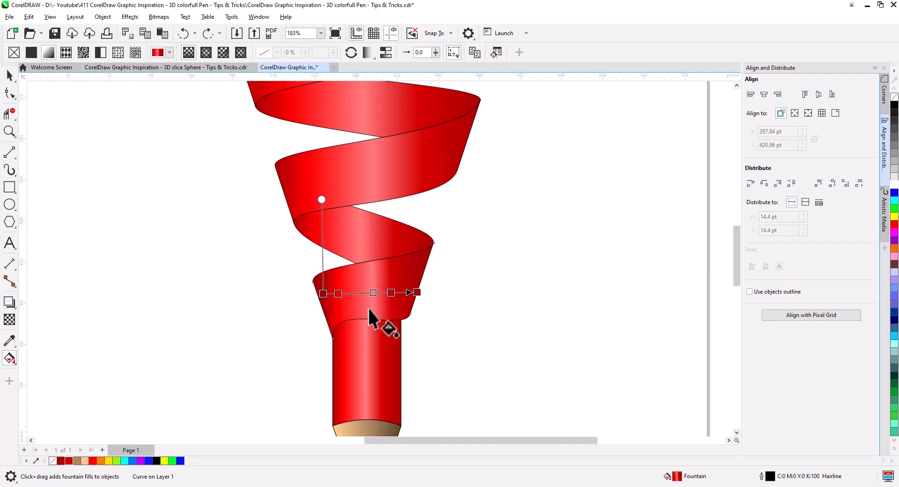
{"action": "left_click_drag", "start_coordinate": [373, 293], "coordinate": [366, 293]}
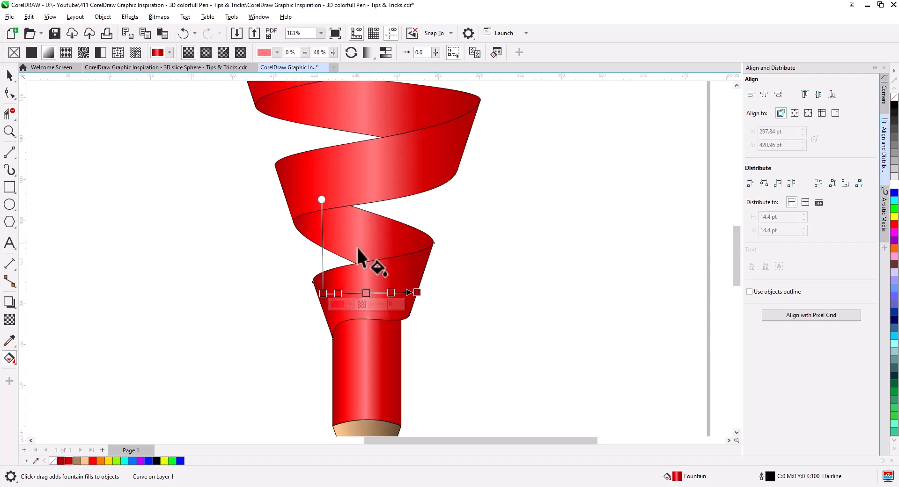
Recolour the two end stops and the two side stops of the second ribbon band's fill orange.
{"action": "left_click", "coordinate": [361, 233]}
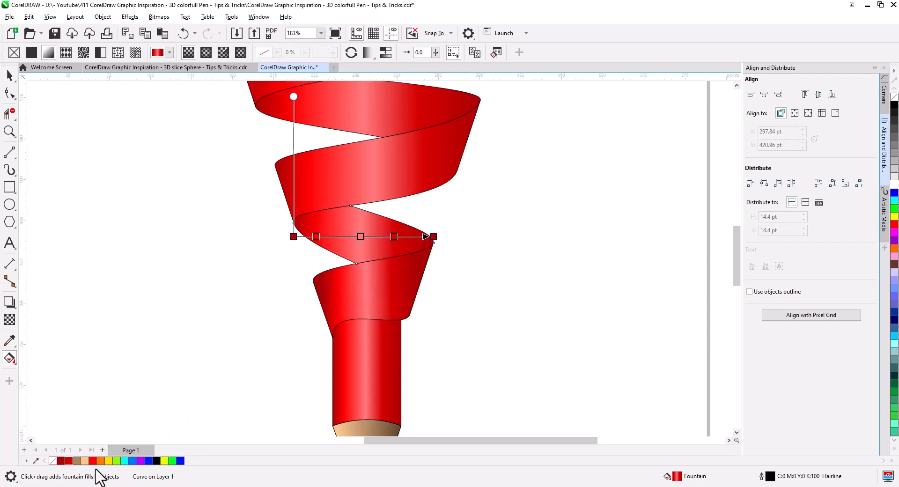
{"action": "left_click_drag", "start_coordinate": [101, 460], "coordinate": [316, 237]}
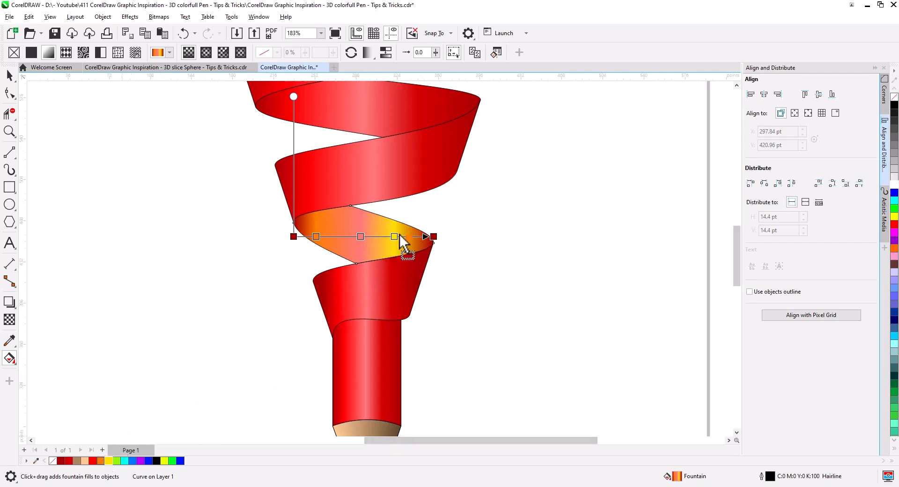
{"action": "left_click_drag", "start_coordinate": [400, 241], "coordinate": [108, 447]}
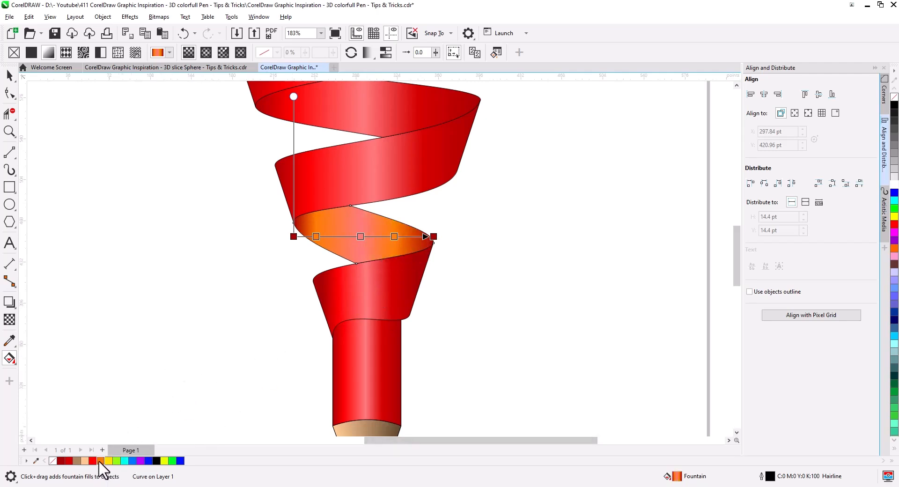
{"action": "left_click_drag", "start_coordinate": [269, 244], "coordinate": [293, 237]}
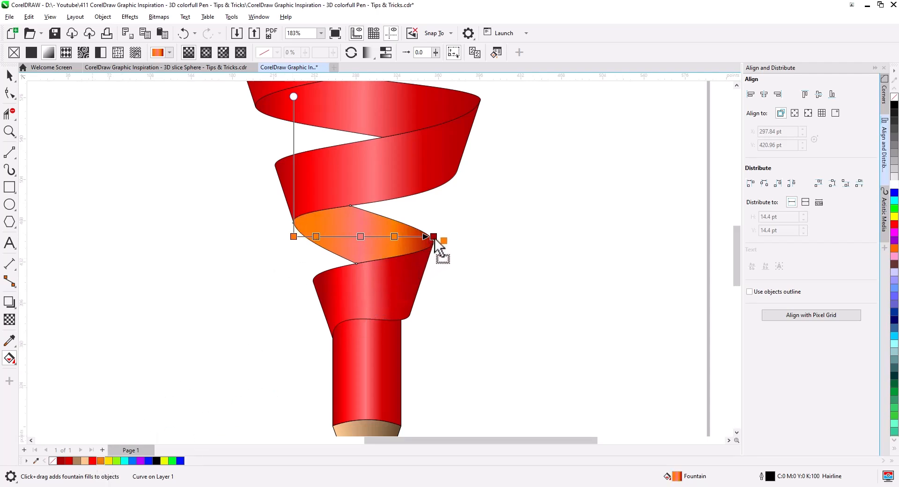
{"action": "left_click_drag", "start_coordinate": [435, 239], "coordinate": [434, 237]}
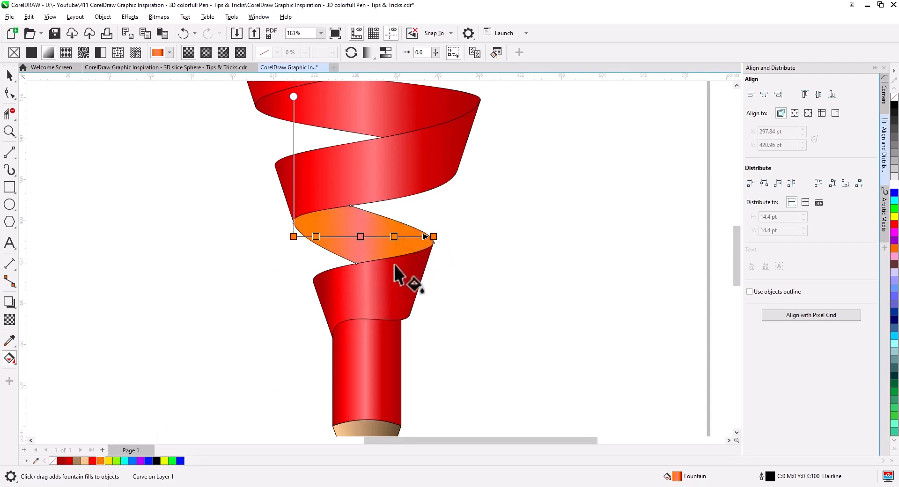
Darken the left end stop of the orange band's fill to #964900 and copy its colour code.
{"action": "left_click", "coordinate": [293, 237]}
{"action": "left_click", "coordinate": [278, 248]}
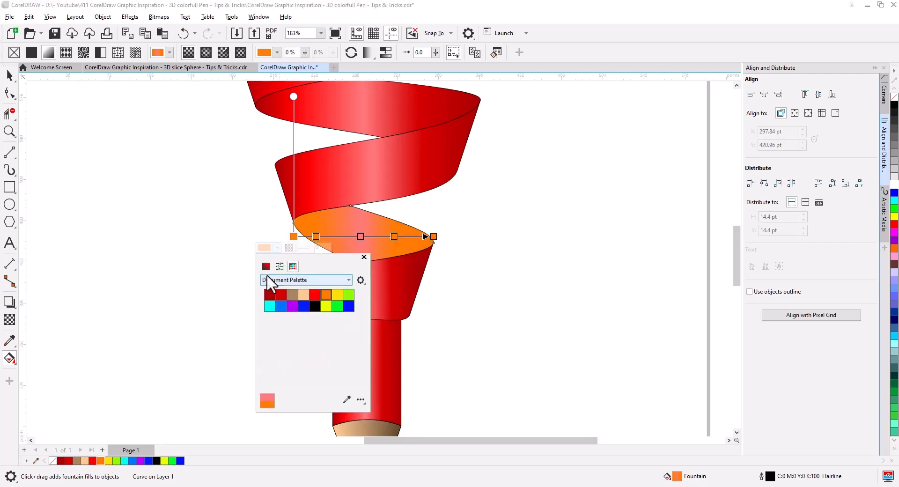
{"action": "left_click", "coordinate": [266, 266]}
{"action": "mouse_move", "coordinate": [321, 267]}
{"action": "left_mouse_down"}
{"action": "mouse_move", "coordinate": [476, 284]}
{"action": "mouse_move", "coordinate": [570, 278]}
{"action": "left_mouse_up"}
{"action": "left_click_drag", "start_coordinate": [561, 310], "coordinate": [563, 329]}
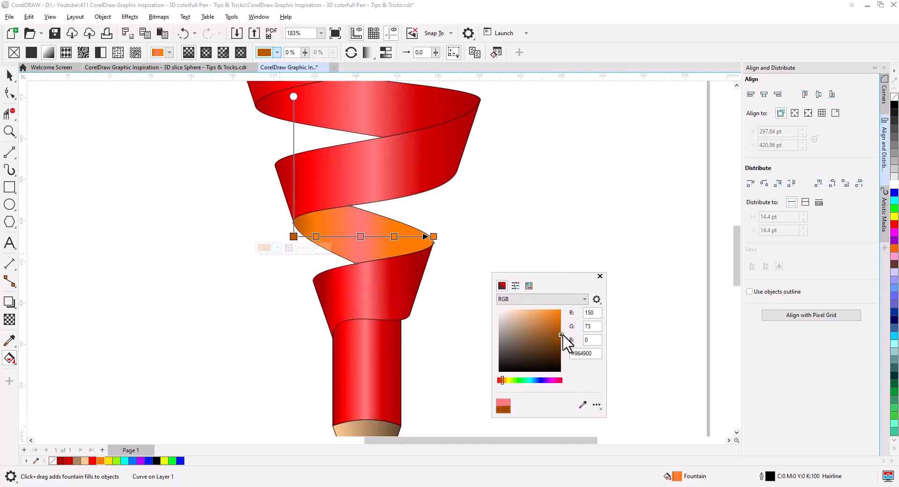
{"action": "right_click", "coordinate": [584, 358]}
{"action": "left_click", "coordinate": [609, 395]}
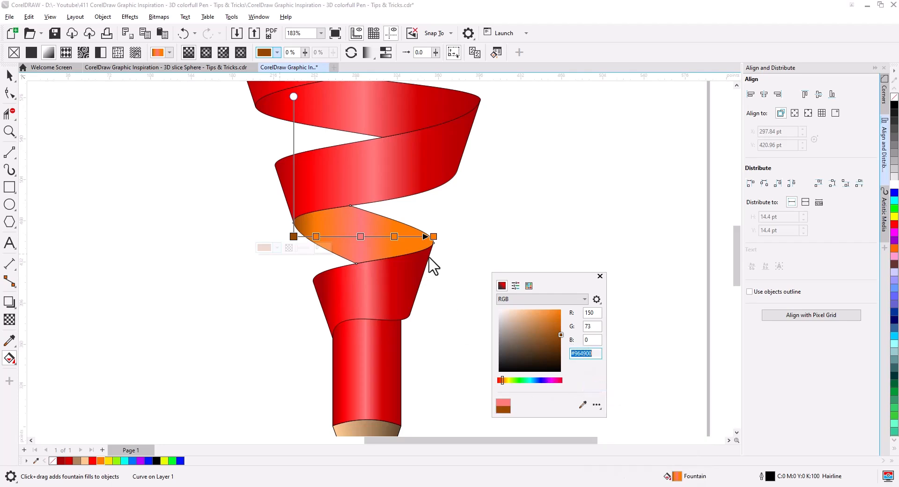
Apply the copied dark orange #964900 to the right end stop of the orange band's fill.
{"action": "left_click", "coordinate": [433, 237]}
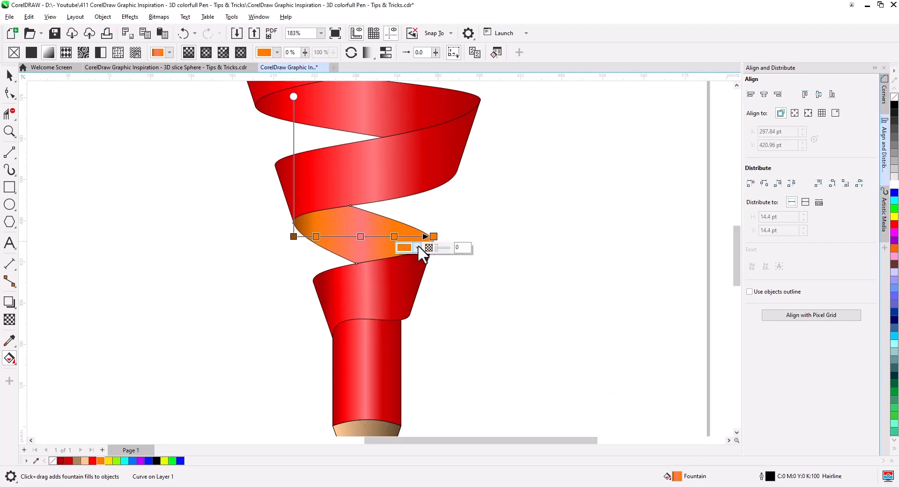
{"action": "left_click", "coordinate": [417, 248]}
{"action": "left_click", "coordinate": [406, 267]}
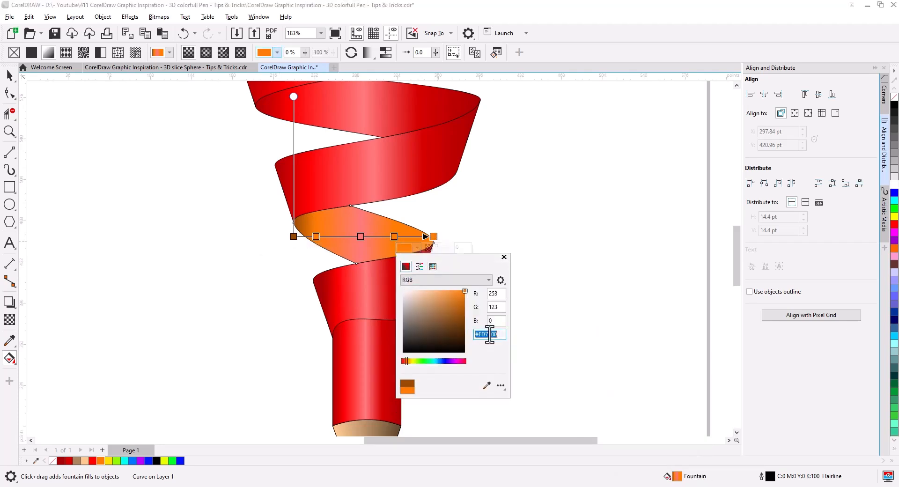
{"action": "right_click", "coordinate": [490, 334]}
{"action": "left_click", "coordinate": [513, 373]}
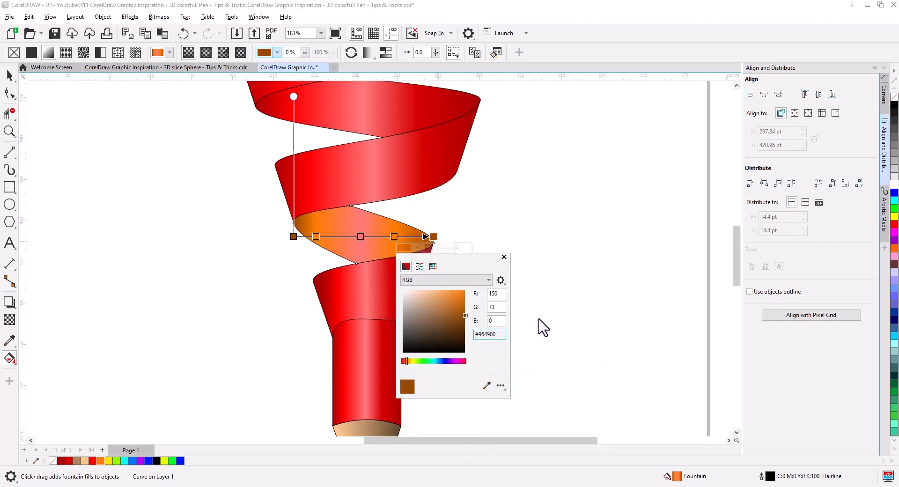
Recolour the middle stop of the orange band's fill orange and lighten it to the highlight colour #FFB570.
{"action": "left_click", "coordinate": [361, 238]}
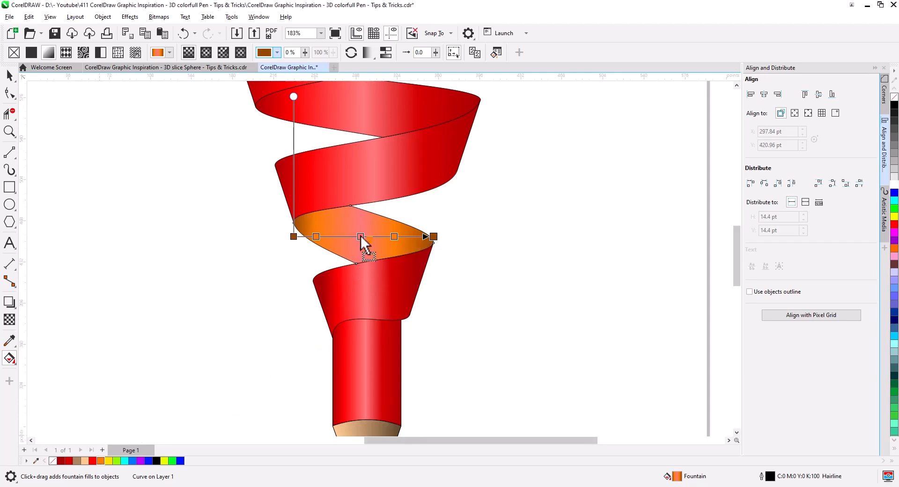
{"action": "left_click", "coordinate": [361, 237]}
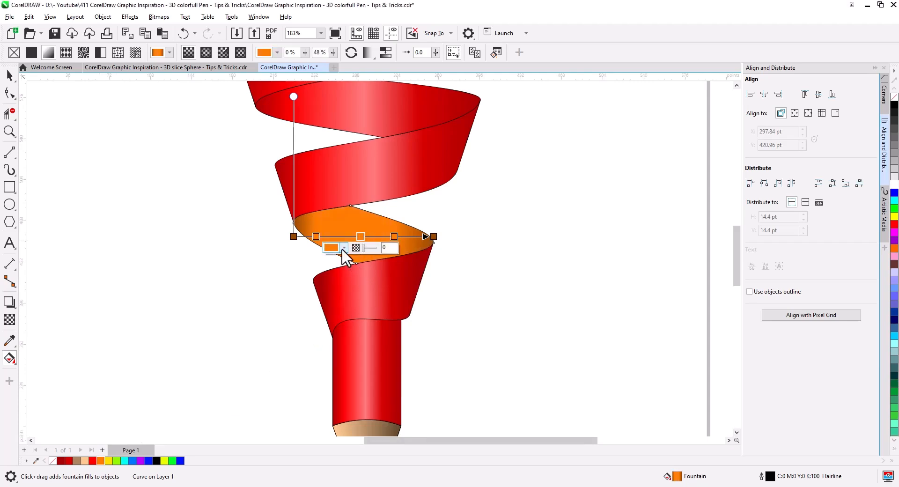
{"action": "left_click", "coordinate": [345, 248]}
{"action": "left_click", "coordinate": [334, 268]}
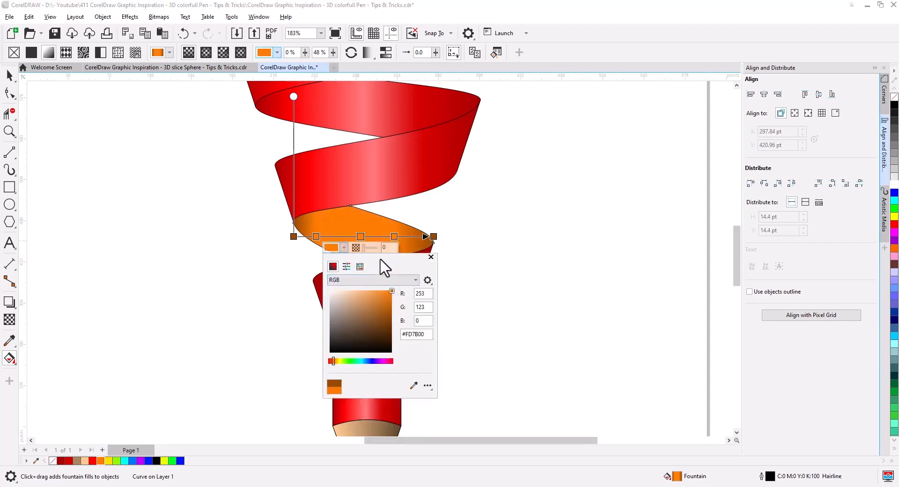
{"action": "left_click_drag", "start_coordinate": [381, 259], "coordinate": [498, 276]}
{"action": "left_click_drag", "start_coordinate": [507, 307], "coordinate": [479, 306]}
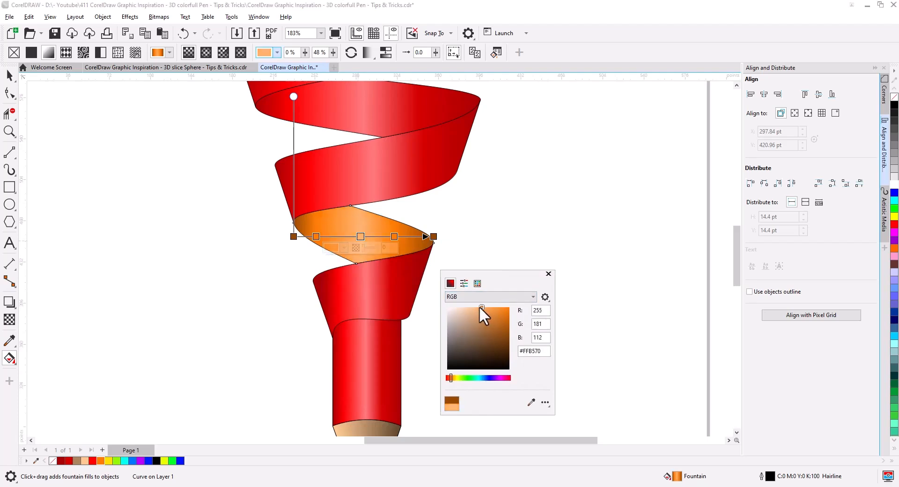
Recolour the left end stop and the inner stops of the fill on the ribbon band above the orange one yellow #FBDF00.
{"action": "left_click", "coordinate": [13, 77]}
{"action": "left_click", "coordinate": [10, 78]}
{"action": "left_click_drag", "start_coordinate": [173, 222], "coordinate": [148, 300]}
{"action": "left_click", "coordinate": [309, 246]}
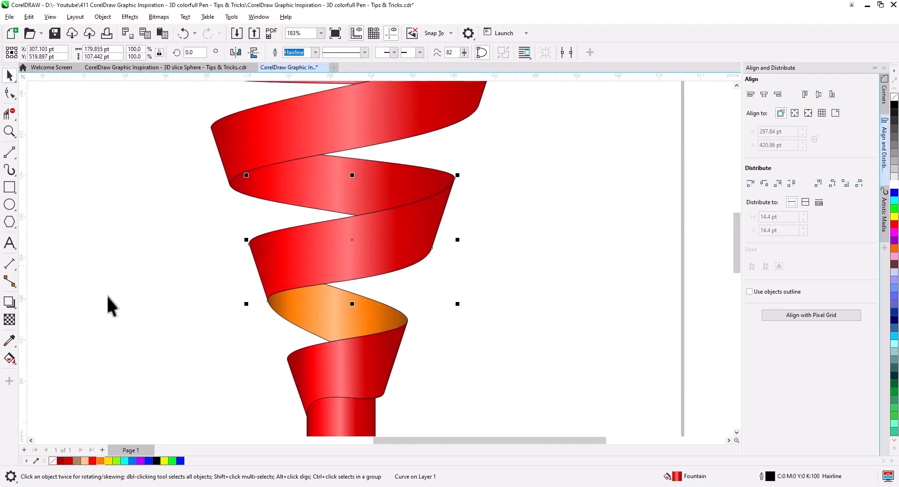
{"action": "left_click", "coordinate": [9, 358]}
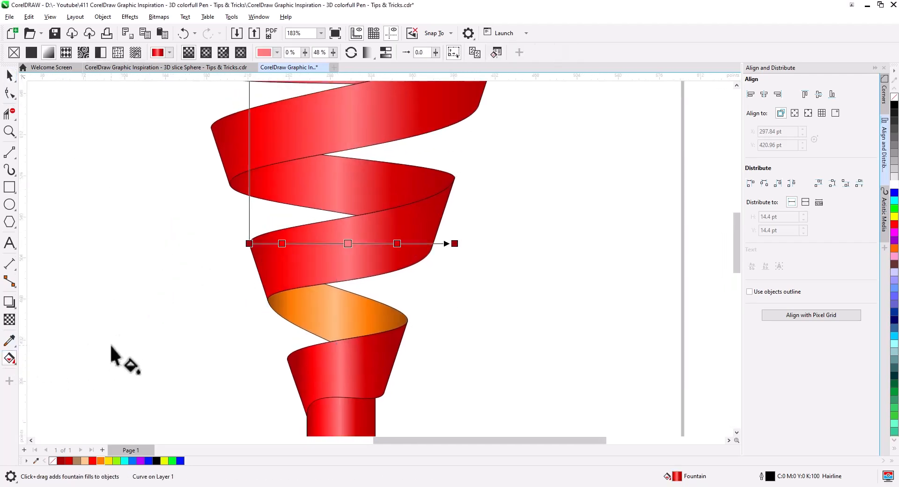
{"action": "left_click_drag", "start_coordinate": [250, 244], "coordinate": [249, 244]}
{"action": "left_click_drag", "start_coordinate": [109, 461], "coordinate": [397, 244]}
Lighten the middle stop of the yellow band's fill to a pale yellow highlight.
{"action": "left_click", "coordinate": [332, 254]}
{"action": "left_click", "coordinate": [320, 273]}
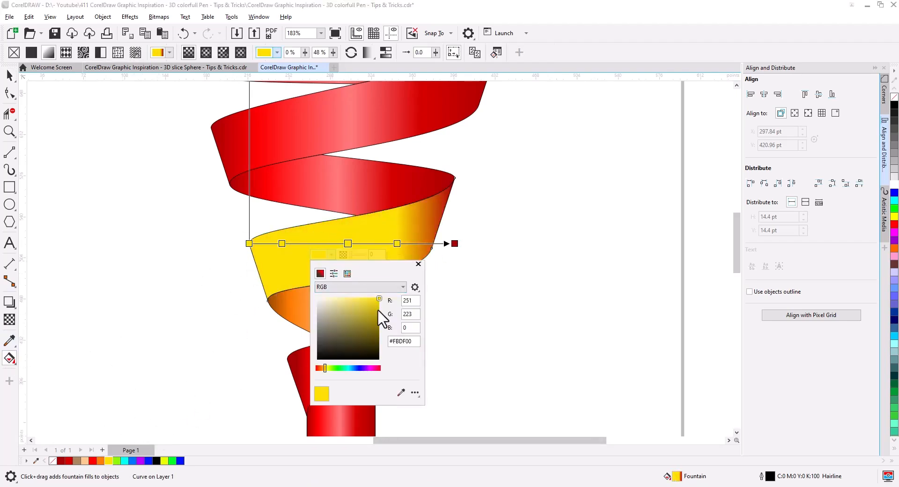
{"action": "left_click", "coordinate": [340, 299]}
Darken the left end stop of the yellow band's fill to a dark olive yellow and copy its colour code.
{"action": "left_click", "coordinate": [249, 243]}
{"action": "left_click", "coordinate": [233, 254]}
{"action": "left_click", "coordinate": [222, 275]}
{"action": "left_click", "coordinate": [280, 313]}
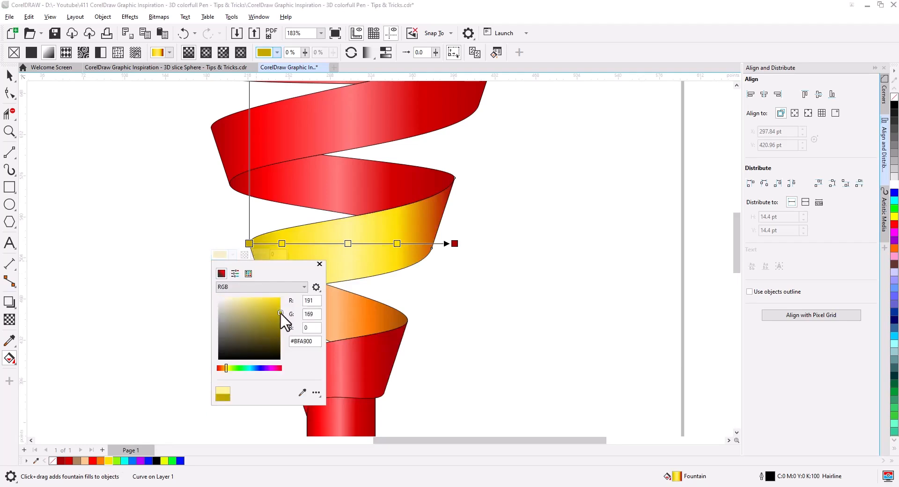
{"action": "double_click", "coordinate": [301, 341]}
{"action": "right_click", "coordinate": [301, 341]}
{"action": "left_click", "coordinate": [316, 370]}
{"action": "left_click", "coordinate": [320, 264]}
Apply the copied dark olive yellow to the right end stop of the yellow band's fill.
{"action": "left_click", "coordinate": [455, 244]}
{"action": "left_click", "coordinate": [439, 254]}
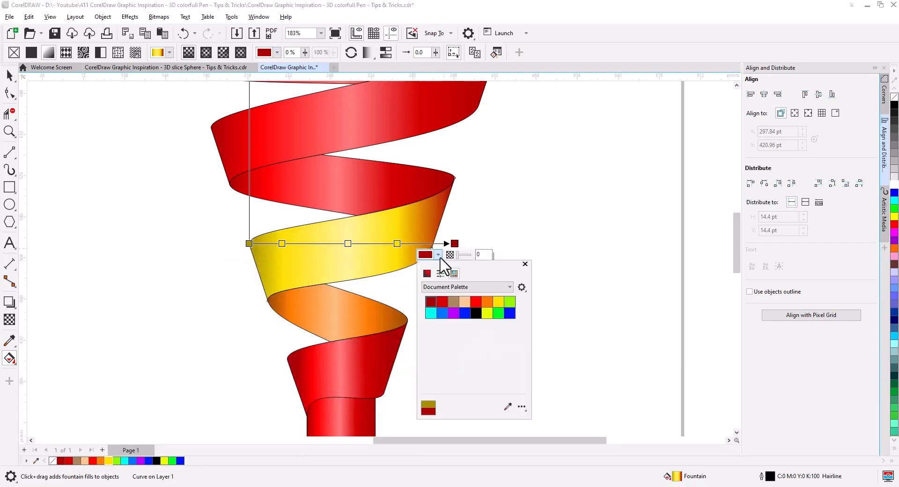
{"action": "left_click", "coordinate": [427, 275]}
{"action": "double_click", "coordinate": [505, 341]}
{"action": "right_click", "coordinate": [506, 341]}
{"action": "left_click", "coordinate": [520, 381]}
Pull the right end of the yellow band's fill inward to the band's edge and nudge its highlight stop slightly left.
{"action": "left_click_drag", "start_coordinate": [455, 244], "coordinate": [442, 243]}
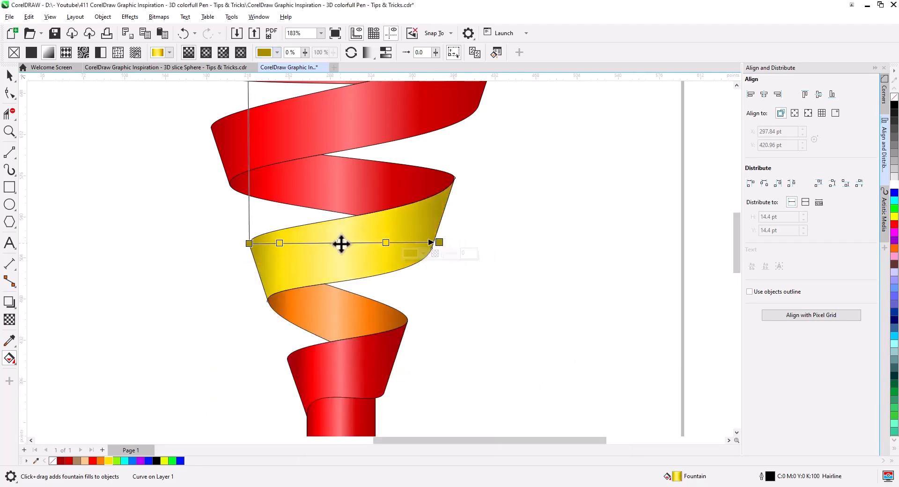
{"action": "left_click_drag", "start_coordinate": [342, 243], "coordinate": [340, 242]}
{"action": "left_click_drag", "start_coordinate": [442, 243], "coordinate": [439, 243]}
Draw a vertical guide line about 551 pt long through the pen's centre, from the wooden cone up to the ribbon's top.
{"action": "scroll", "coordinate": [236, 248], "scroll_direction": "down", "scroll_amount": 5}
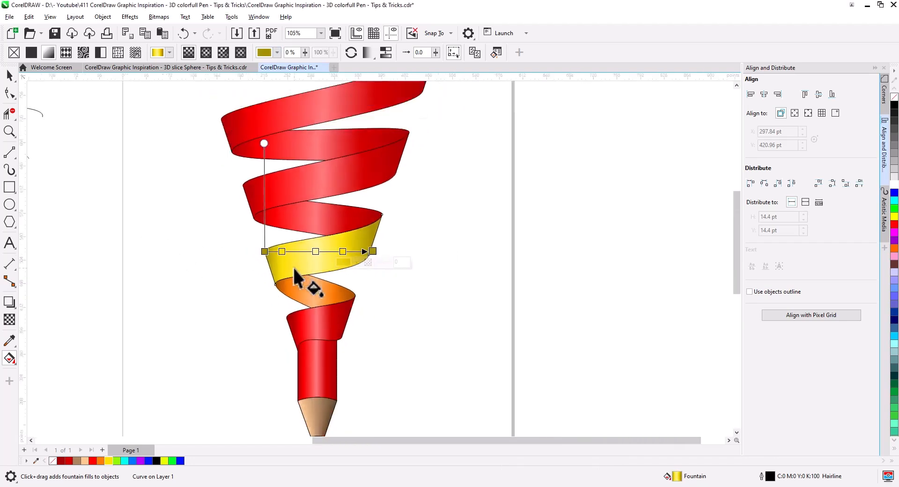
{"action": "left_click", "coordinate": [10, 152]}
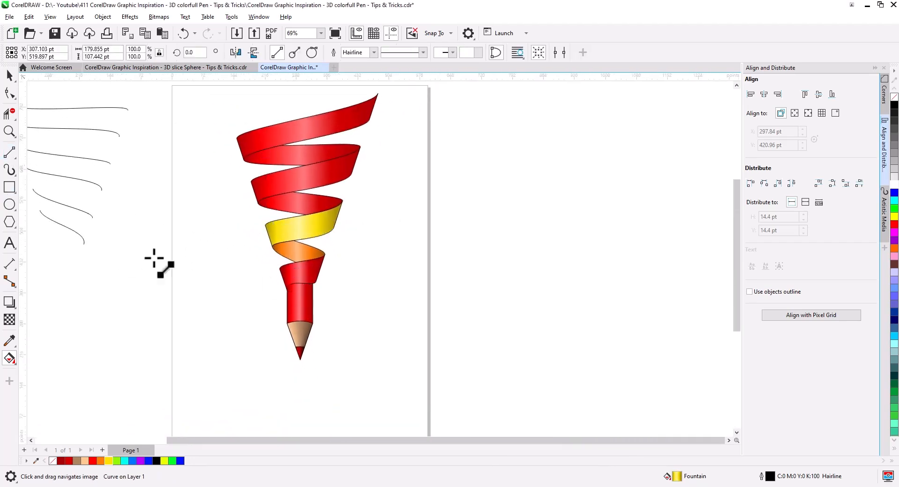
{"action": "left_click_drag", "start_coordinate": [300, 334], "coordinate": [300, 97]}
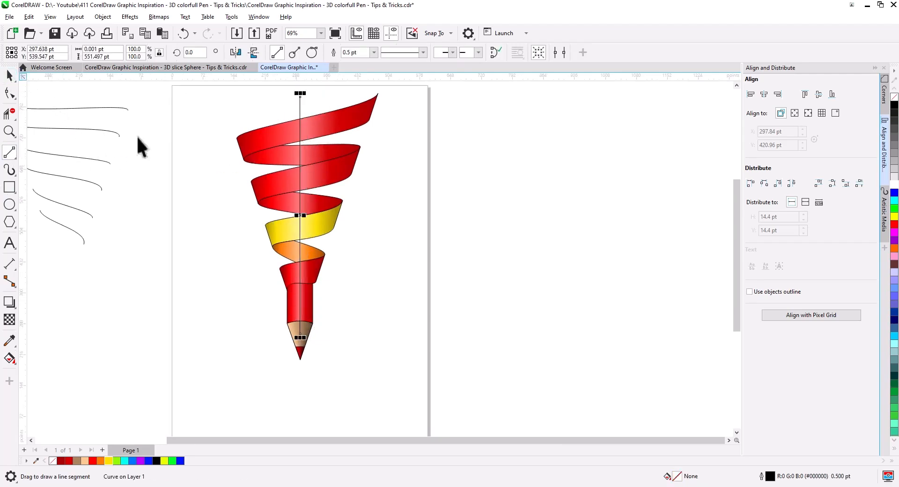
{"action": "key", "text": "space"}
Align the highlight stops of the orange, lower red and yellow bands' fountain fills with the vertical guide line.
{"action": "scroll", "coordinate": [312, 230], "scroll_direction": "up", "scroll_amount": 5}
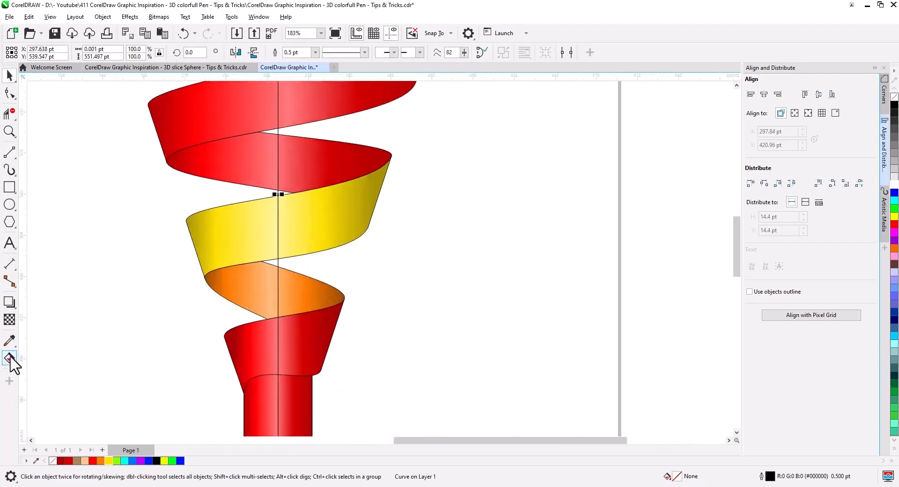
{"action": "left_click", "coordinate": [9, 358]}
{"action": "left_click", "coordinate": [262, 313]}
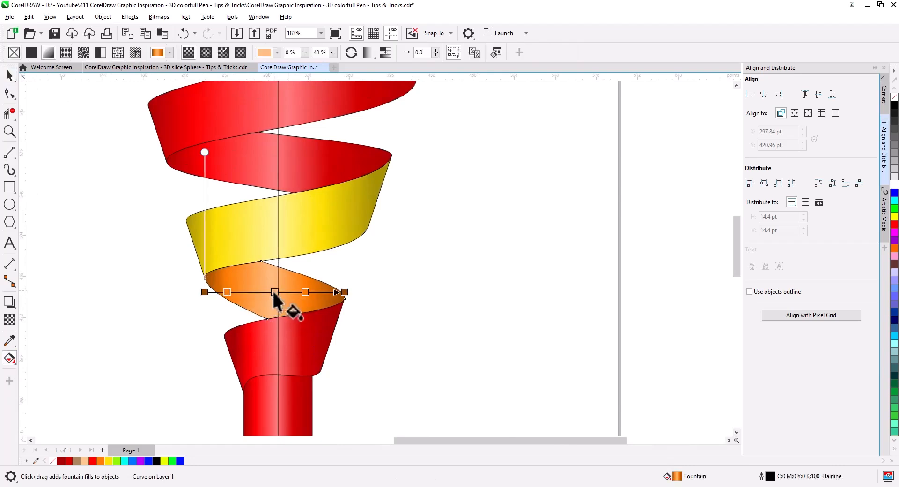
{"action": "left_click", "coordinate": [277, 360]}
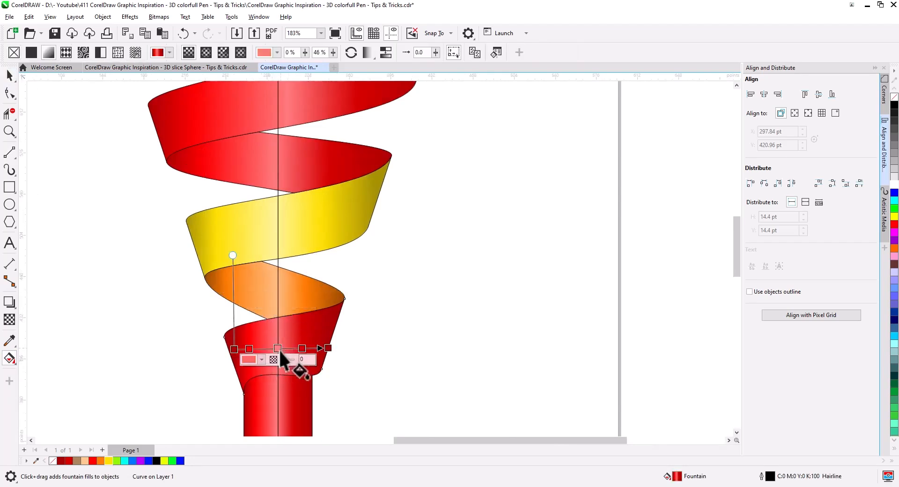
{"action": "left_click", "coordinate": [282, 248]}
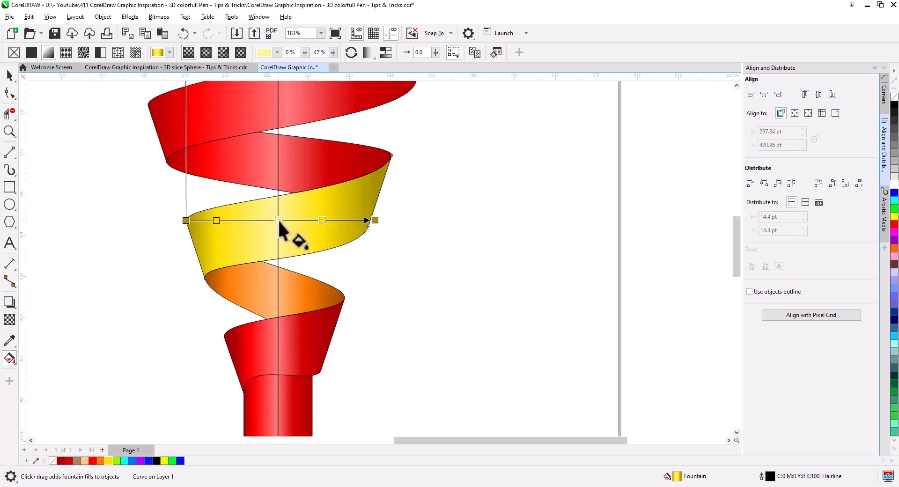
Move the highlight stop of the red band just above the yellow one onto the vertical guide line.
{"action": "left_click_drag", "start_coordinate": [292, 253], "coordinate": [302, 317]}
{"action": "scroll", "coordinate": [305, 238], "scroll_direction": "up", "scroll_amount": 1}
{"action": "left_click", "coordinate": [305, 239]}
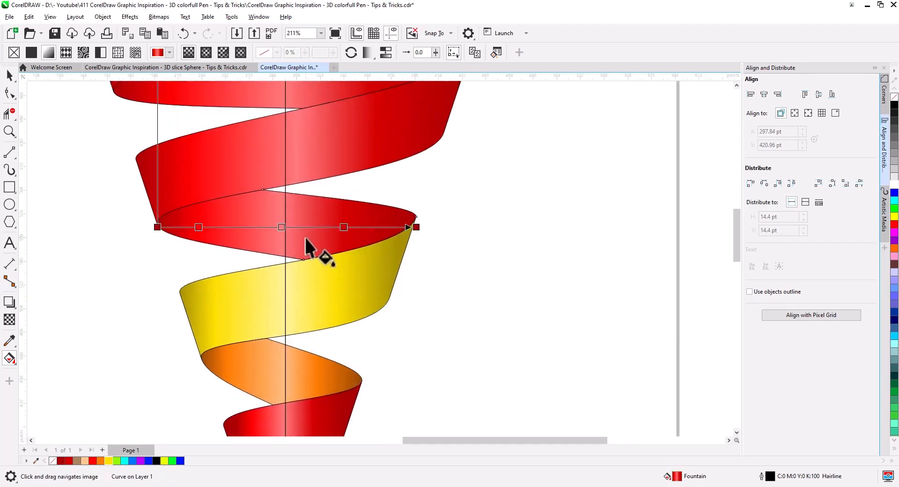
{"action": "left_click_drag", "start_coordinate": [305, 238], "coordinate": [328, 310]}
{"action": "left_click", "coordinate": [307, 298]}
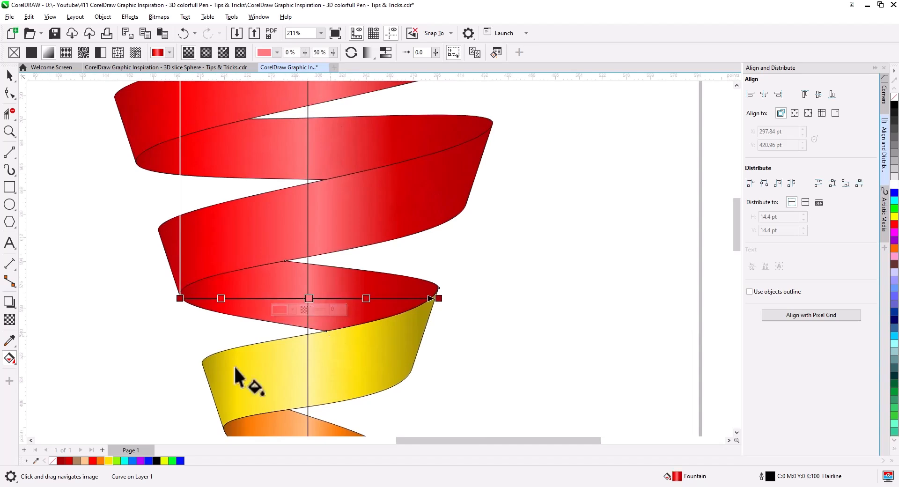
Recolour the stops of the band above the yellow one lime green, except the right end, and lighten its highlight to pale green.
{"action": "left_click_drag", "start_coordinate": [118, 460], "coordinate": [180, 298]}
{"action": "left_click_drag", "start_coordinate": [131, 454], "coordinate": [309, 299]}
{"action": "left_click", "coordinate": [292, 310]}
{"action": "left_click", "coordinate": [281, 328]}
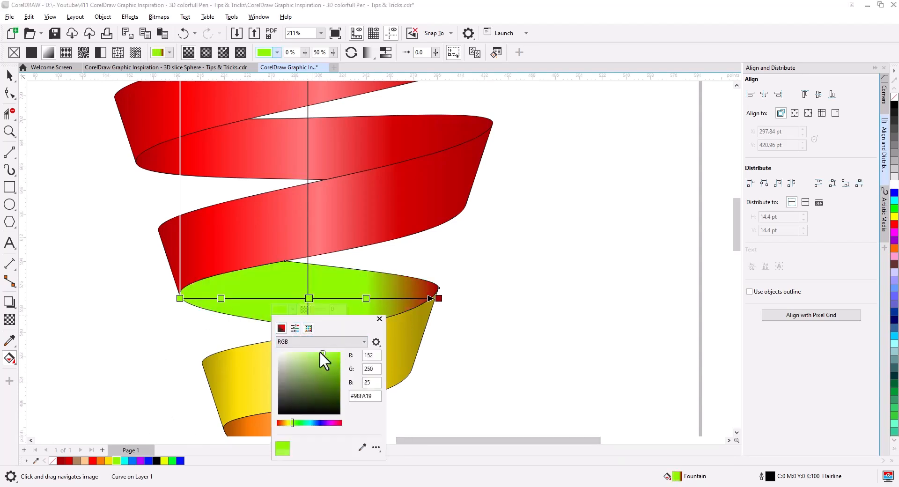
{"action": "left_click_drag", "start_coordinate": [322, 354], "coordinate": [304, 353]}
Darken the left end stop of the green band's fill to a dark green and copy its colour code.
{"action": "left_click", "coordinate": [180, 299]}
{"action": "left_click", "coordinate": [162, 310]}
{"action": "left_click", "coordinate": [152, 328]}
{"action": "left_click_drag", "start_coordinate": [204, 330], "coordinate": [419, 320]}
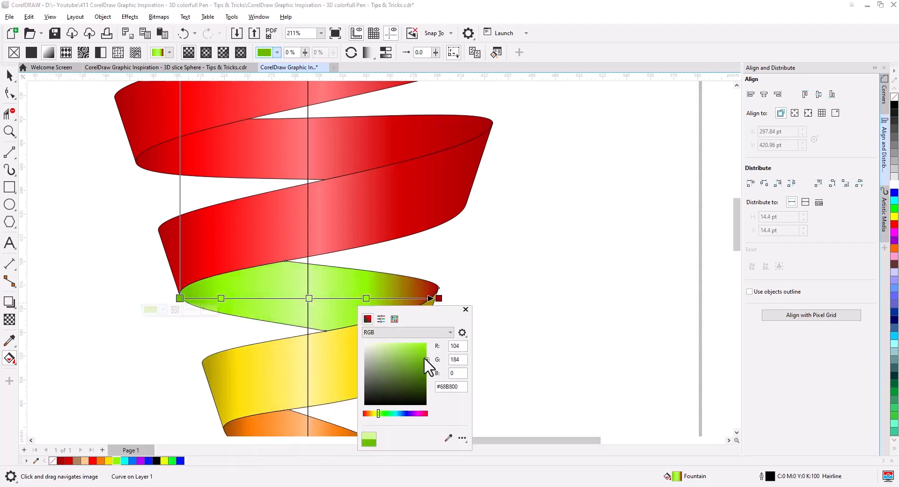
{"action": "left_click", "coordinate": [426, 373]}
{"action": "right_click", "coordinate": [443, 390]}
{"action": "left_click", "coordinate": [468, 289]}
Apply the copied dark green to the right end stop of the green band's fill.
{"action": "left_click", "coordinate": [439, 299]}
{"action": "left_click", "coordinate": [422, 309]}
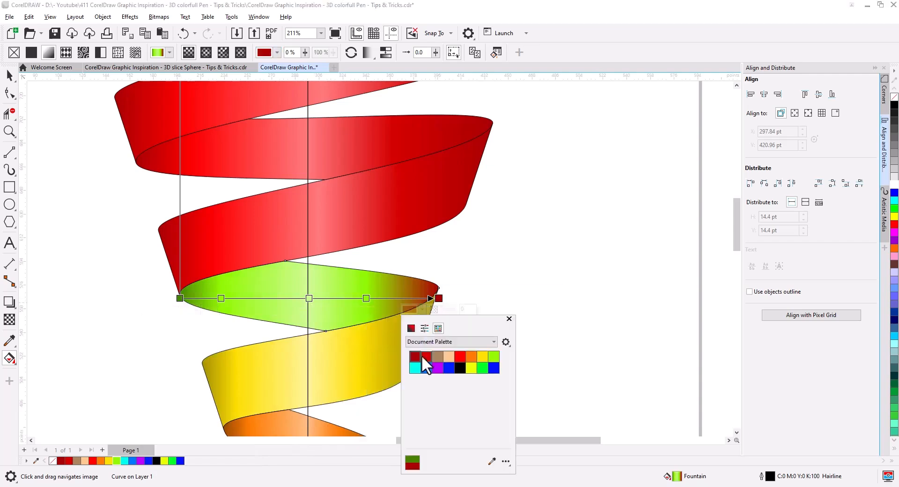
{"action": "left_click", "coordinate": [411, 328]}
{"action": "double_click", "coordinate": [490, 397]}
{"action": "right_click", "coordinate": [490, 397]}
{"action": "left_click", "coordinate": [525, 309]}
Pull both ends of the green band's fill inward and align its highlight stop with the guide line.
{"action": "left_click_drag", "start_coordinate": [179, 299], "coordinate": [206, 298]}
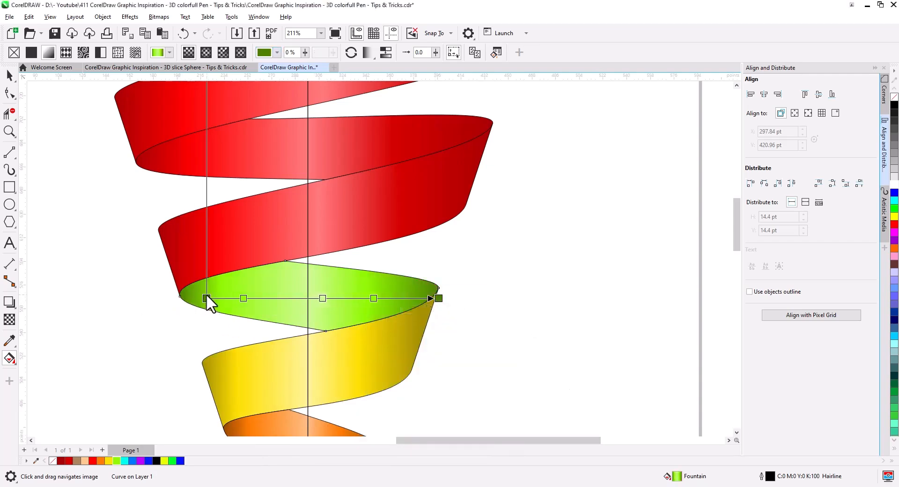
{"action": "left_click_drag", "start_coordinate": [322, 298], "coordinate": [309, 298]}
{"action": "left_click_drag", "start_coordinate": [374, 299], "coordinate": [367, 299]}
{"action": "left_click_drag", "start_coordinate": [439, 298], "coordinate": [426, 299]}
{"action": "left_click_drag", "start_coordinate": [304, 298], "coordinate": [308, 299]}
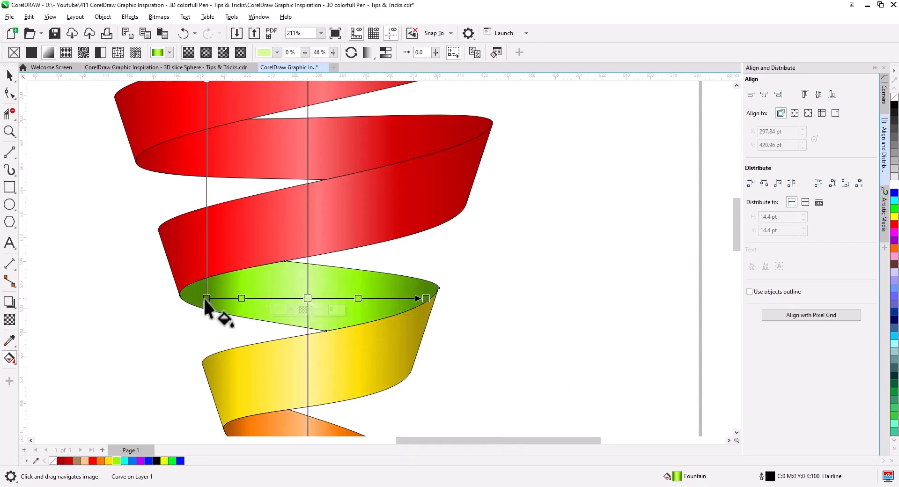
{"action": "left_click_drag", "start_coordinate": [206, 299], "coordinate": [201, 298]}
Recolour the stops of the band above the green one cyan, except the right end, and align its highlight with the guide line.
{"action": "left_click_drag", "start_coordinate": [316, 313], "coordinate": [303, 403]}
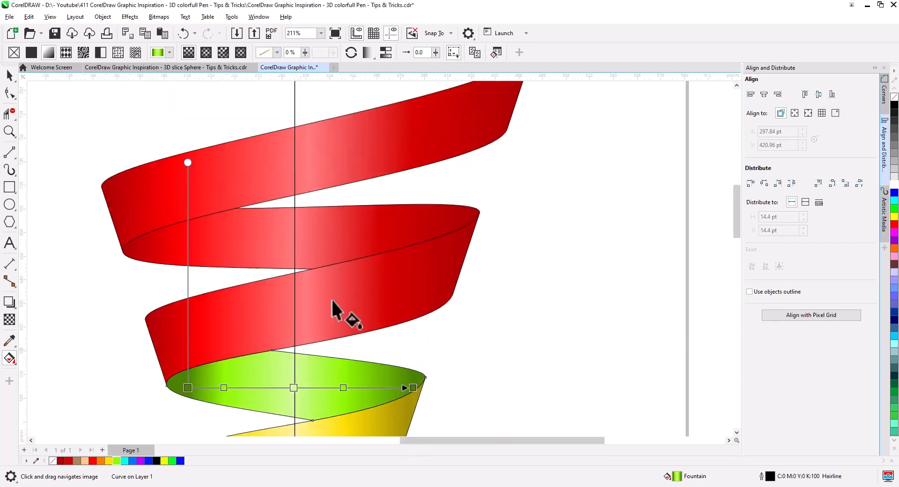
{"action": "left_click", "coordinate": [331, 299]}
{"action": "left_click_drag", "start_coordinate": [123, 460], "coordinate": [386, 305]}
{"action": "left_click_drag", "start_coordinate": [305, 305], "coordinate": [295, 305]}
Lighten the highlight stop of the cyan band's fill to a pale cyan.
{"action": "left_click", "coordinate": [278, 317]}
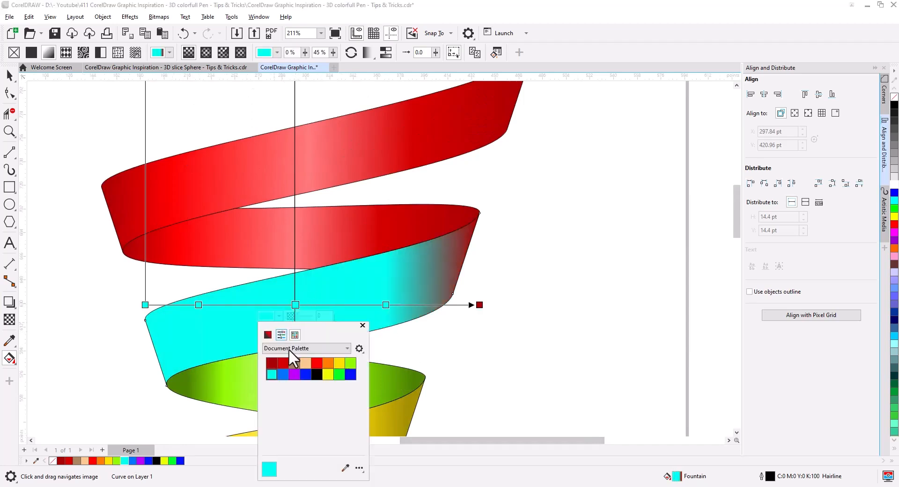
{"action": "left_click", "coordinate": [268, 335]}
{"action": "left_click_drag", "start_coordinate": [324, 359], "coordinate": [287, 358]}
Darken the left end stop of the cyan band's fill to a dark teal and copy its colour code.
{"action": "left_click", "coordinate": [145, 305]}
{"action": "left_click", "coordinate": [128, 316]}
{"action": "left_click", "coordinate": [118, 335]}
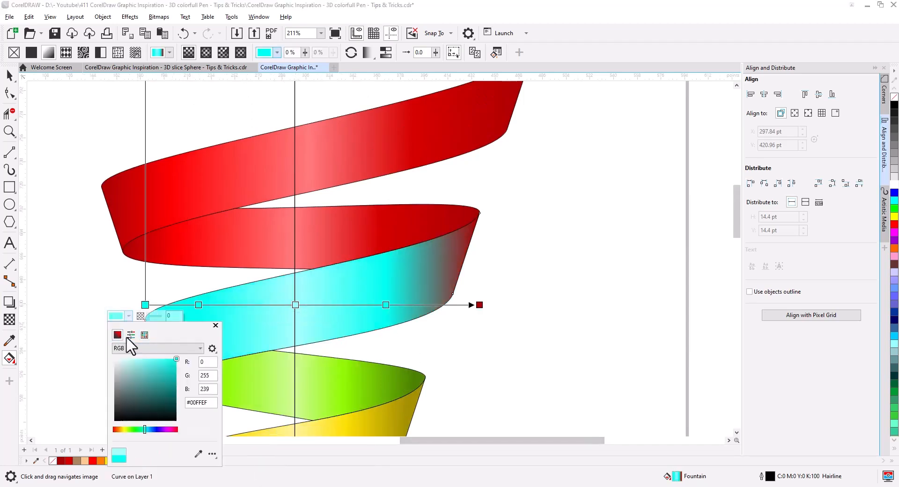
{"action": "left_click", "coordinate": [176, 390]}
{"action": "double_click", "coordinate": [196, 402]}
{"action": "right_click", "coordinate": [196, 400]}
{"action": "left_click", "coordinate": [220, 302]}
Apply the copied dark teal to the cyan band's right end stop and nudge its left end and highlight into alignment with the guide line.
{"action": "left_click", "coordinate": [480, 305]}
{"action": "left_click", "coordinate": [463, 316]}
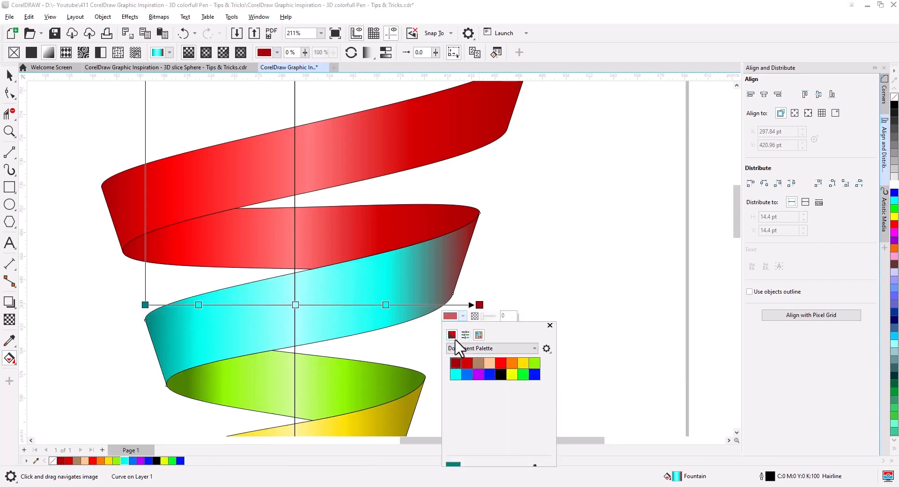
{"action": "left_click", "coordinate": [452, 335]}
{"action": "double_click", "coordinate": [532, 402]}
{"action": "right_click", "coordinate": [533, 402]}
{"action": "left_click", "coordinate": [558, 314]}
{"action": "key", "text": "Return"}
{"action": "left_click_drag", "start_coordinate": [144, 303], "coordinate": [147, 304]}
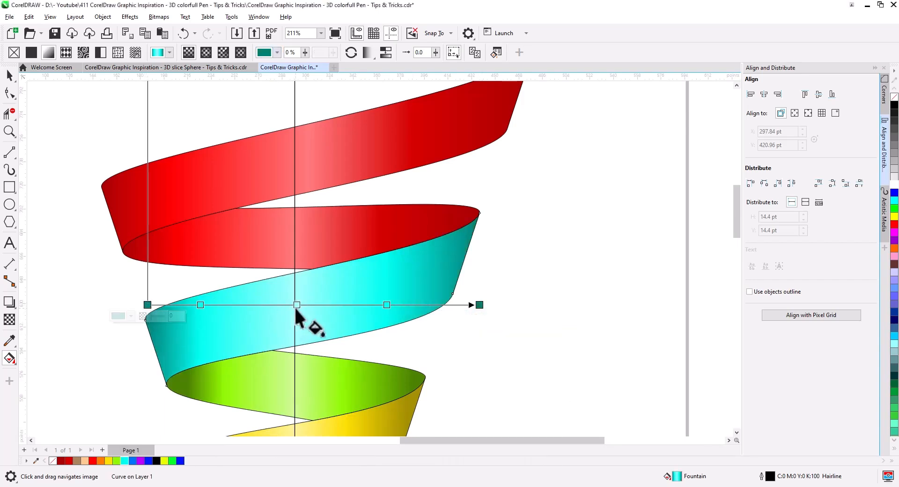
{"action": "left_click", "coordinate": [294, 305]}
Recolour the stops of the band above the cyan one blue, except the right end, and lighten its highlight to pale blue.
{"action": "left_click_drag", "start_coordinate": [312, 287], "coordinate": [321, 378]}
{"action": "left_click", "coordinate": [269, 337]}
{"action": "left_click", "coordinate": [132, 460]}
{"action": "left_click_drag", "start_coordinate": [132, 461], "coordinate": [389, 331]}
{"action": "left_click", "coordinate": [304, 332]}
{"action": "left_click", "coordinate": [286, 342]}
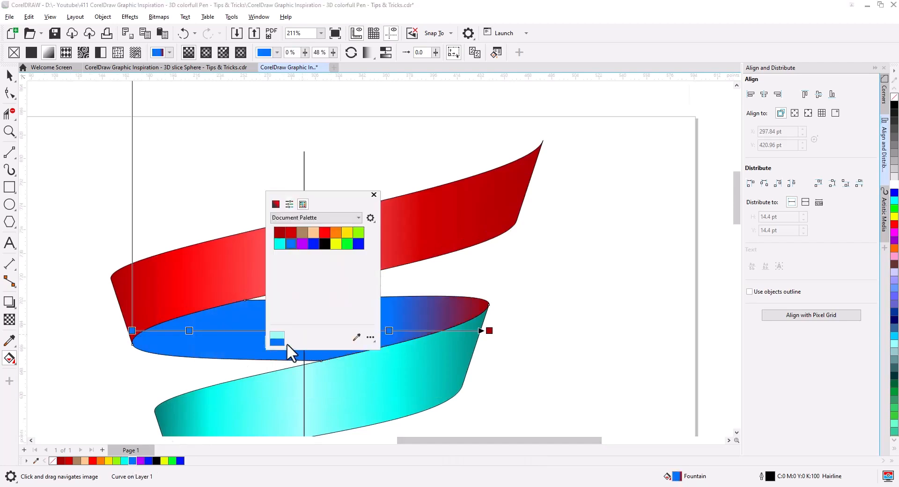
{"action": "left_click", "coordinate": [276, 204]}
{"action": "left_click_drag", "start_coordinate": [332, 228], "coordinate": [307, 228]}
Darken the left end stop of the blue band's fill to a dark navy blue and copy its colour code.
{"action": "left_click", "coordinate": [132, 331]}
{"action": "left_click", "coordinate": [115, 341]}
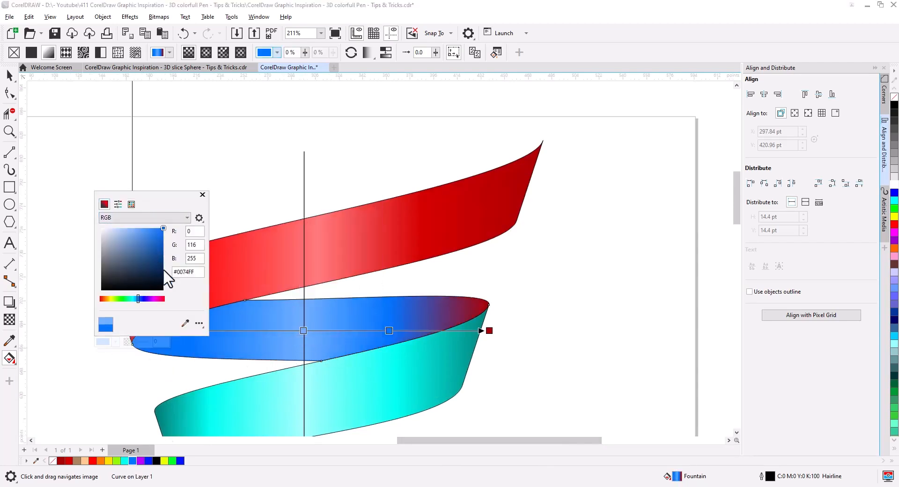
{"action": "left_click_drag", "start_coordinate": [150, 196], "coordinate": [497, 274]}
{"action": "left_click_drag", "start_coordinate": [504, 304], "coordinate": [511, 338]}
{"action": "double_click", "coordinate": [533, 349]}
{"action": "right_click", "coordinate": [532, 350]}
{"action": "left_click", "coordinate": [547, 381]}
{"action": "left_click", "coordinate": [409, 338]}
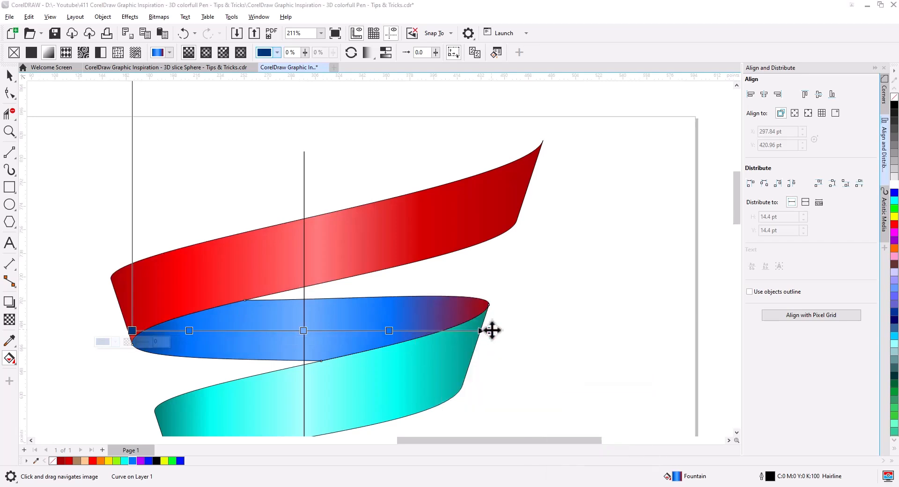
Apply the copied navy blue to the blue band's right end stop and pull both ends of its fill slightly inward.
{"action": "left_click", "coordinate": [492, 330]}
{"action": "left_click", "coordinate": [472, 341]}
{"action": "left_click", "coordinate": [461, 204]}
{"action": "double_click", "coordinate": [542, 272]}
{"action": "right_click", "coordinate": [542, 272]}
{"action": "left_click", "coordinate": [560, 313]}
{"action": "left_click", "coordinate": [616, 347]}
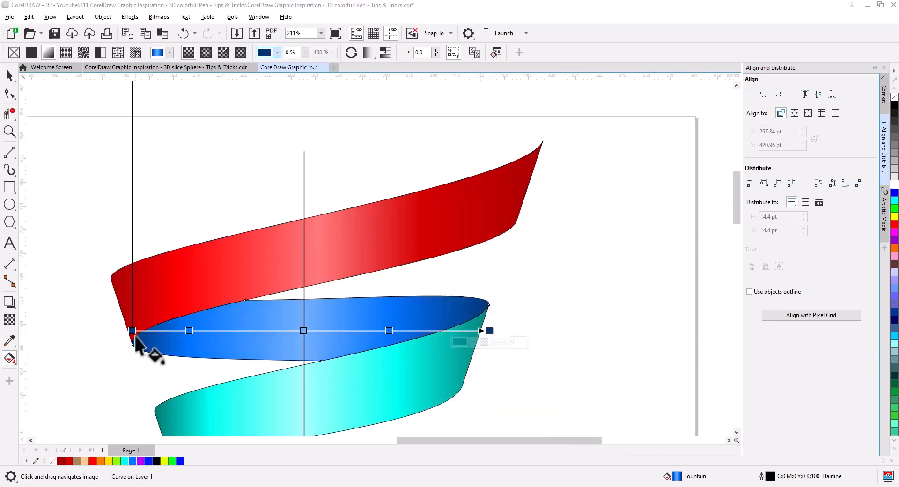
{"action": "left_click_drag", "start_coordinate": [132, 331], "coordinate": [145, 332]}
{"action": "left_click_drag", "start_coordinate": [491, 331], "coordinate": [477, 333]}
Recolour the stops of the topmost band's fill purple, except the right end stop.
{"action": "left_click", "coordinate": [321, 283]}
{"action": "left_click_drag", "start_coordinate": [141, 461], "coordinate": [111, 249]}
{"action": "left_click_drag", "start_coordinate": [140, 461], "coordinate": [421, 249]}
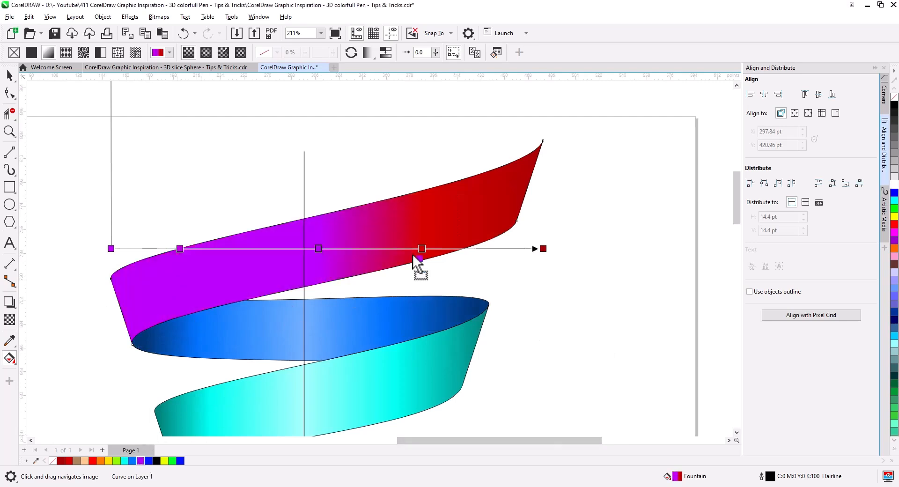
Pull both ends of the purple band's fill inward and align its highlight stop with the guide line.
{"action": "left_click_drag", "start_coordinate": [543, 248], "coordinate": [512, 249]}
{"action": "left_click_drag", "start_coordinate": [109, 248], "coordinate": [123, 249]}
{"action": "left_click_drag", "start_coordinate": [512, 248], "coordinate": [515, 249]}
{"action": "left_click_drag", "start_coordinate": [312, 248], "coordinate": [303, 249]}
Lighten the highlight stop of the purple band's fill to a light purple.
{"action": "left_click", "coordinate": [286, 260]}
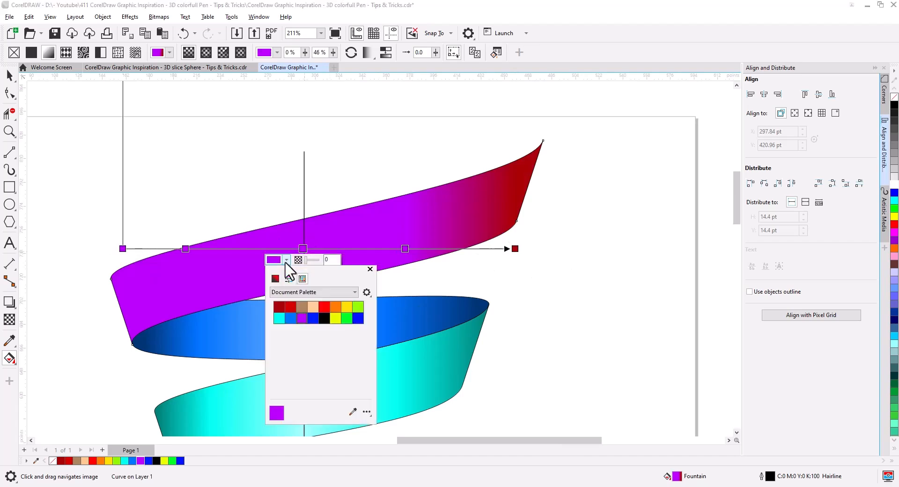
{"action": "left_click", "coordinate": [275, 279]}
{"action": "left_click_drag", "start_coordinate": [330, 304], "coordinate": [302, 303]}
Darken the left end stop of the purple band's fill to a dark purple and copy its colour code.
{"action": "left_click", "coordinate": [123, 248]}
{"action": "left_click", "coordinate": [106, 260]}
{"action": "left_click_drag", "start_coordinate": [141, 270], "coordinate": [333, 302]}
{"action": "left_click_drag", "start_coordinate": [346, 338], "coordinate": [347, 364]}
{"action": "double_click", "coordinate": [367, 379]}
{"action": "right_click", "coordinate": [367, 378]}
{"action": "left_click", "coordinate": [471, 279]}
Apply the copied dark purple to the right end stop of the purple band's fill.
{"action": "left_click", "coordinate": [515, 249]}
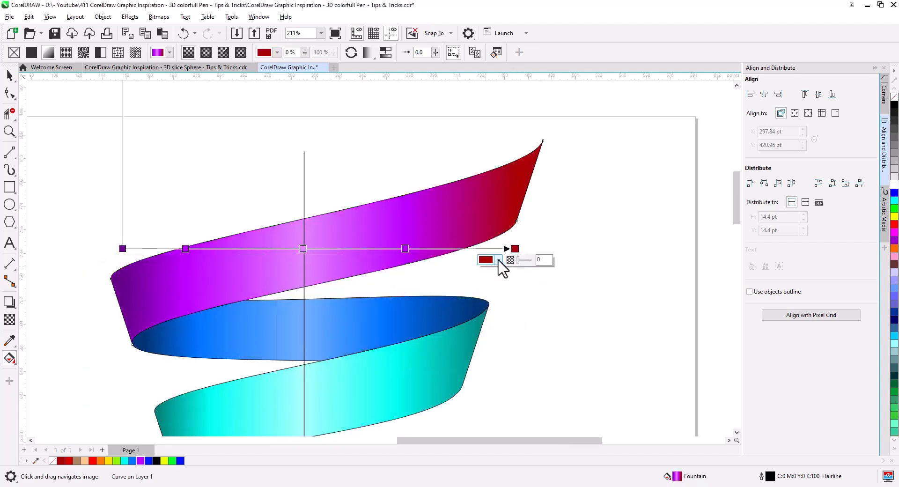
{"action": "left_click", "coordinate": [499, 260]}
{"action": "double_click", "coordinate": [564, 346]}
{"action": "right_click", "coordinate": [563, 345]}
{"action": "left_click", "coordinate": [567, 386]}
Delete the vertical guide line running through the pen's centre.
{"action": "left_click", "coordinate": [10, 76]}
{"action": "left_click", "coordinate": [140, 168]}
{"action": "scroll", "coordinate": [357, 313], "scroll_direction": "down", "scroll_amount": 2}
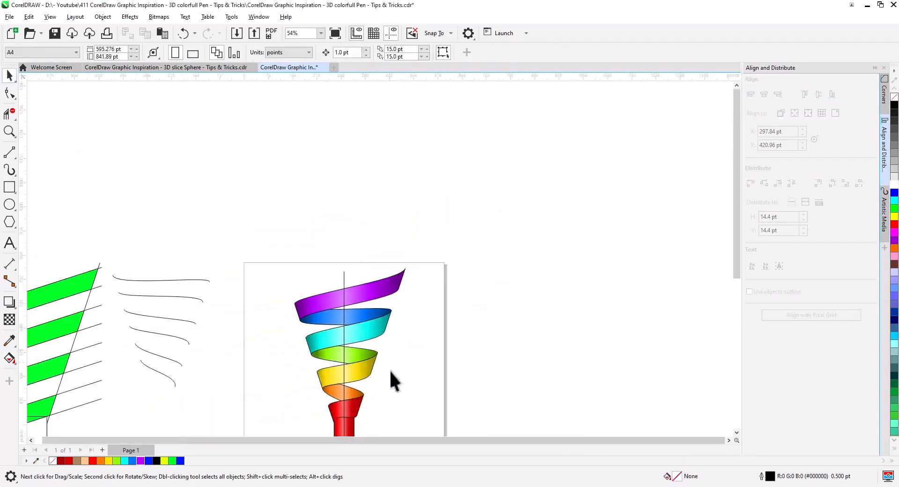
{"action": "left_click_drag", "start_coordinate": [389, 369], "coordinate": [382, 270]}
{"action": "left_click", "coordinate": [337, 246]}
Remove the outlines from all of the pen's parts and group them.
{"action": "left_click", "coordinate": [420, 376]}
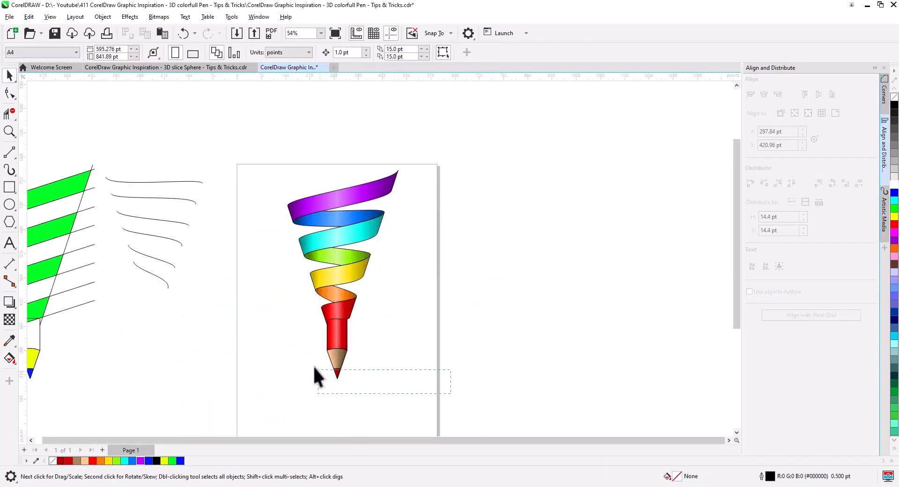
{"action": "right_click", "coordinate": [893, 97]}
{"action": "scroll", "coordinate": [361, 322], "scroll_direction": "up", "scroll_amount": 2}
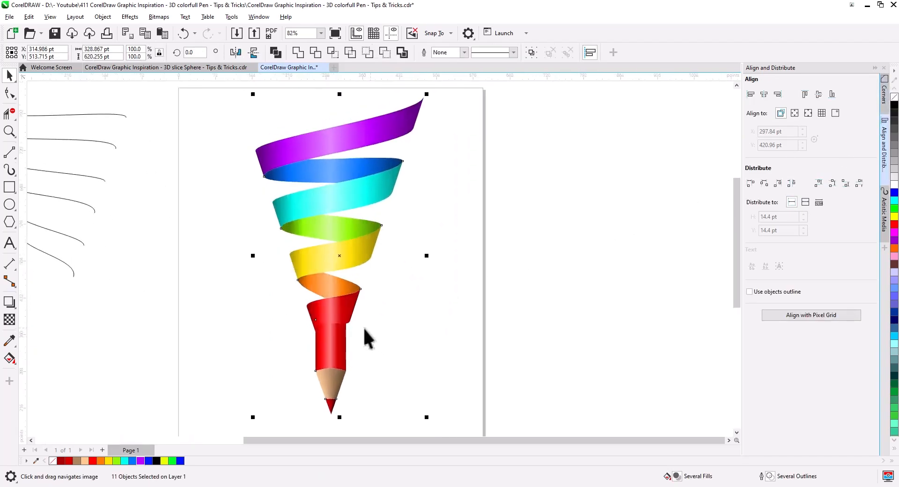
{"action": "right_click", "coordinate": [333, 315]}
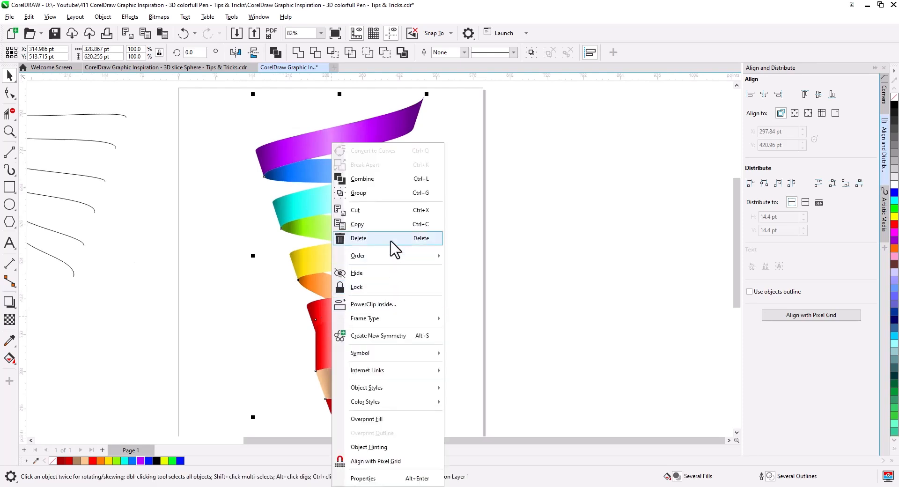
{"action": "left_click", "coordinate": [380, 193]}
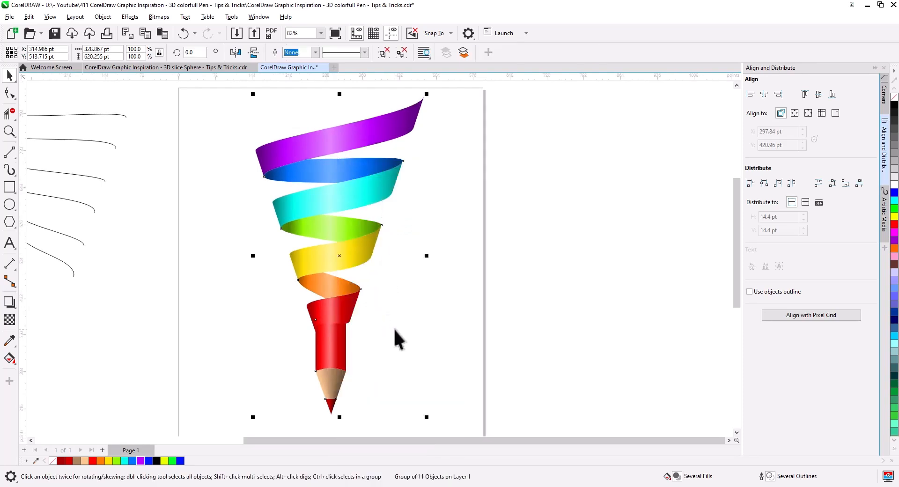
Rotate the grouped pen clockwise to an angle of about 332° and centre it on the page.
{"action": "left_click", "coordinate": [394, 328]}
{"action": "scroll", "coordinate": [383, 349], "scroll_direction": "down", "scroll_amount": 1}
{"action": "left_click", "coordinate": [346, 284]}
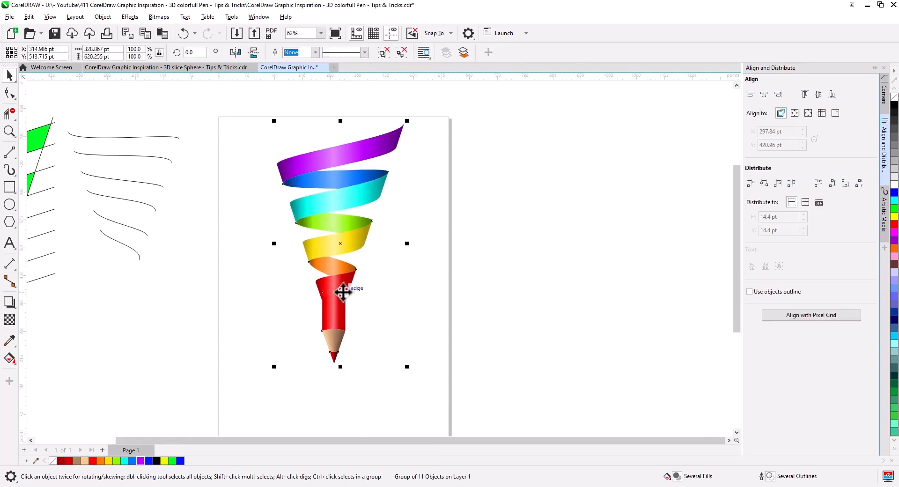
{"action": "left_click", "coordinate": [347, 284]}
{"action": "left_click_drag", "start_coordinate": [410, 120], "coordinate": [386, 211]}
{"action": "left_click", "coordinate": [406, 198]}
{"action": "left_click_drag", "start_coordinate": [414, 301], "coordinate": [482, 257]}
{"action": "key", "text": "p"}
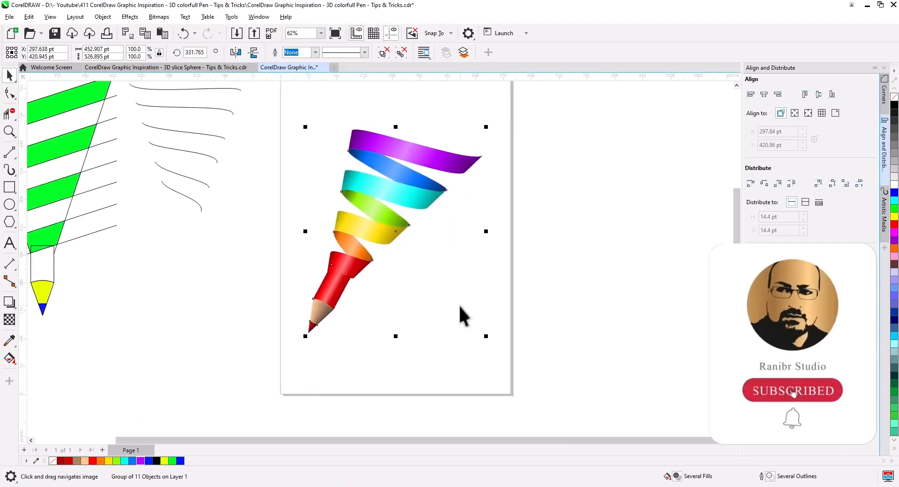
Draw a flat closed triangle about 165 pt wide and 22 pt high, extending rightward from the pen's tip.
{"action": "left_click_drag", "start_coordinate": [464, 313], "coordinate": [507, 302]}
{"action": "scroll", "coordinate": [445, 285], "scroll_direction": "up", "scroll_amount": 1}
{"action": "scroll", "coordinate": [445, 284], "scroll_direction": "up", "scroll_amount": 2}
{"action": "left_click_drag", "start_coordinate": [450, 287], "coordinate": [451, 308]}
{"action": "scroll", "coordinate": [456, 311], "scroll_direction": "down", "scroll_amount": 1}
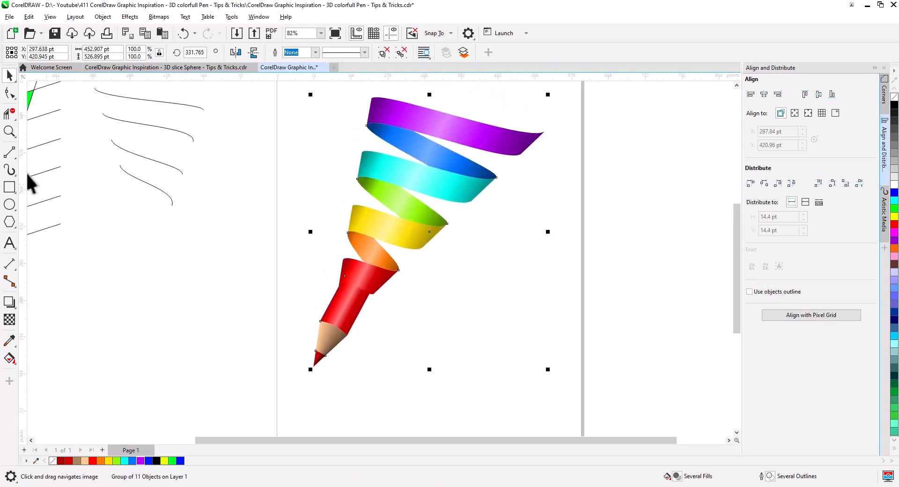
{"action": "left_click", "coordinate": [11, 153]}
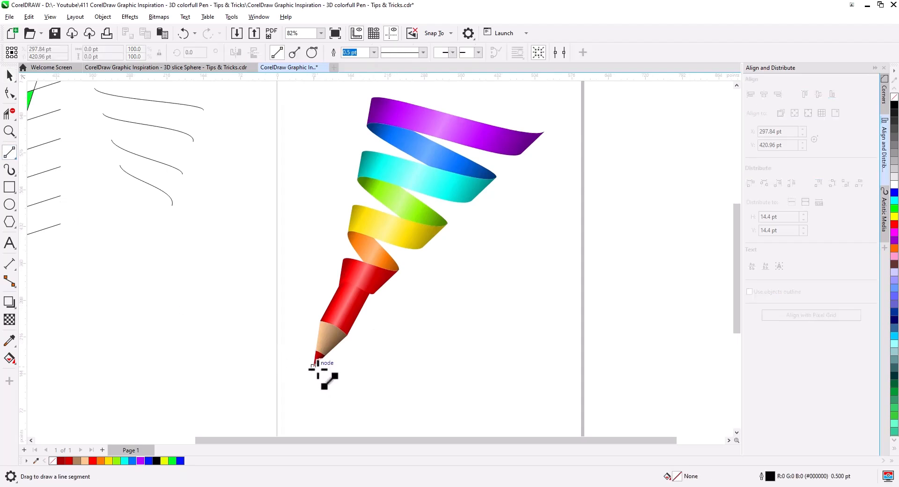
{"action": "mouse_move", "coordinate": [318, 369]}
{"action": "left_mouse_down"}
{"action": "mouse_move", "coordinate": [388, 349]}
{"action": "mouse_move", "coordinate": [373, 356]}
{"action": "mouse_move", "coordinate": [398, 362]}
{"action": "left_mouse_up"}
{"action": "left_click_drag", "start_coordinate": [398, 362], "coordinate": [314, 368]}
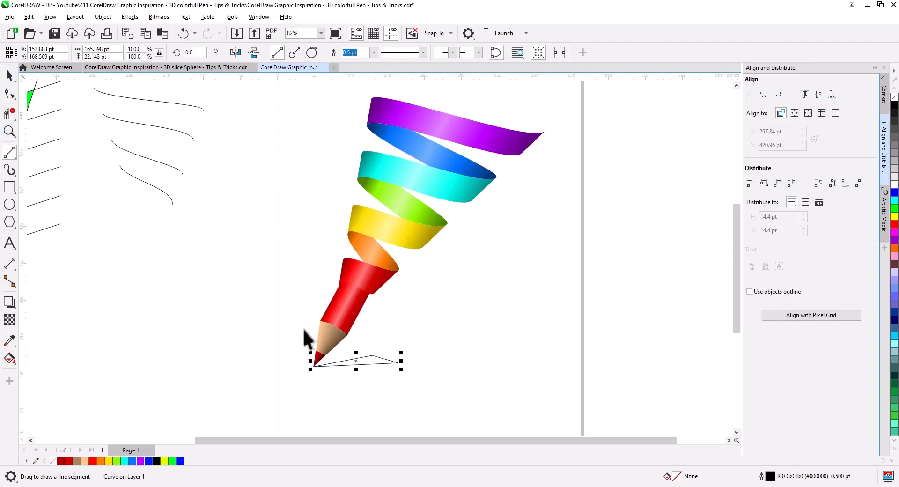
Fill the flat triangle at the pen's tip with black and remove its outline.
{"action": "scroll", "coordinate": [372, 377], "scroll_direction": "up", "scroll_amount": 5}
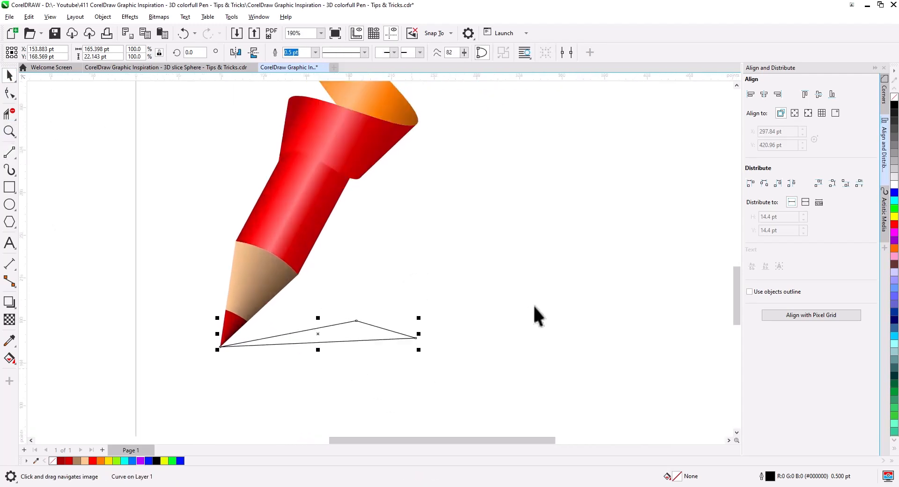
{"action": "left_click", "coordinate": [895, 109]}
{"action": "right_click", "coordinate": [894, 97]}
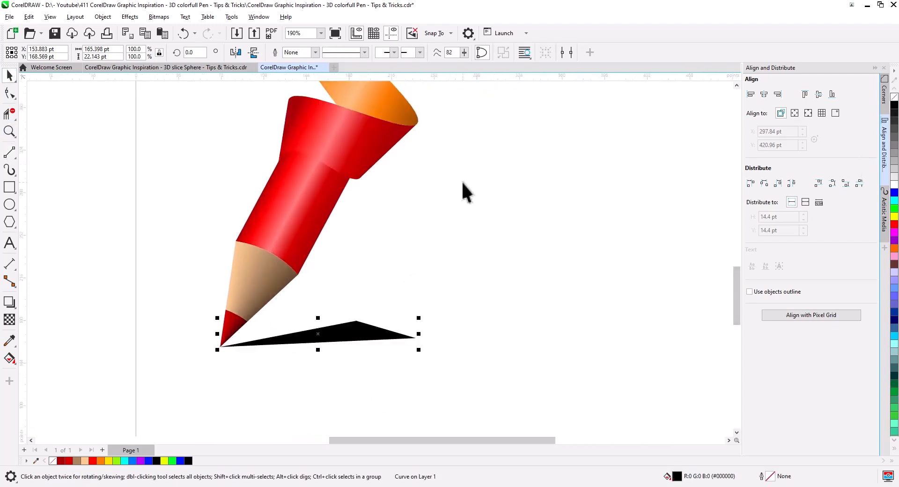
Apply a motion blur with a distance of 113 to the black triangle, directed along its length.
{"action": "left_click", "coordinate": [128, 17]}
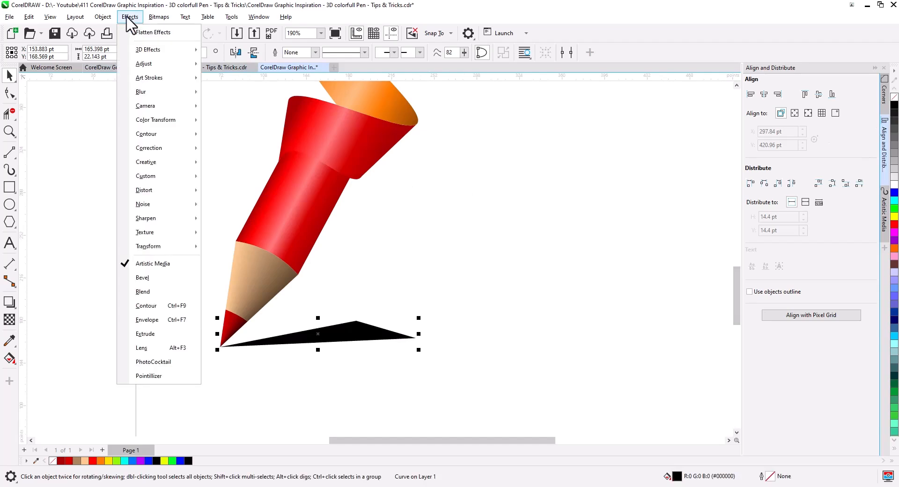
{"action": "mouse_move", "coordinate": [148, 94]}
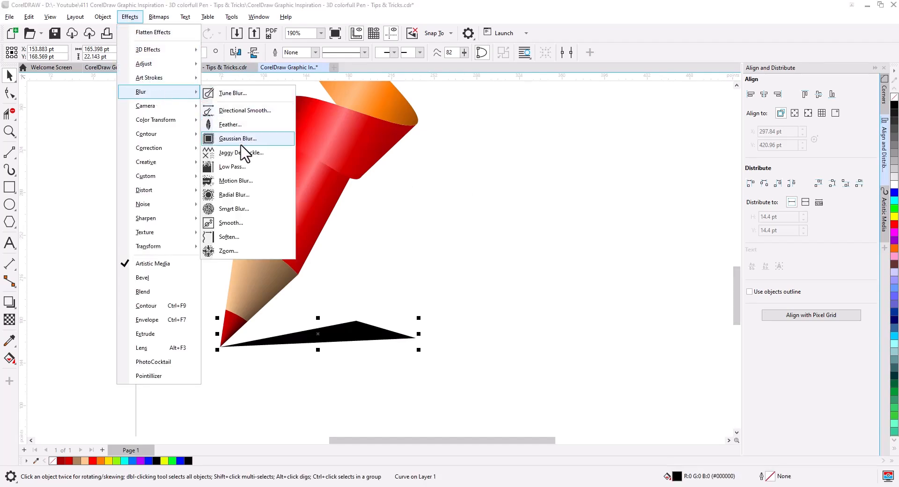
{"action": "left_click", "coordinate": [236, 180]}
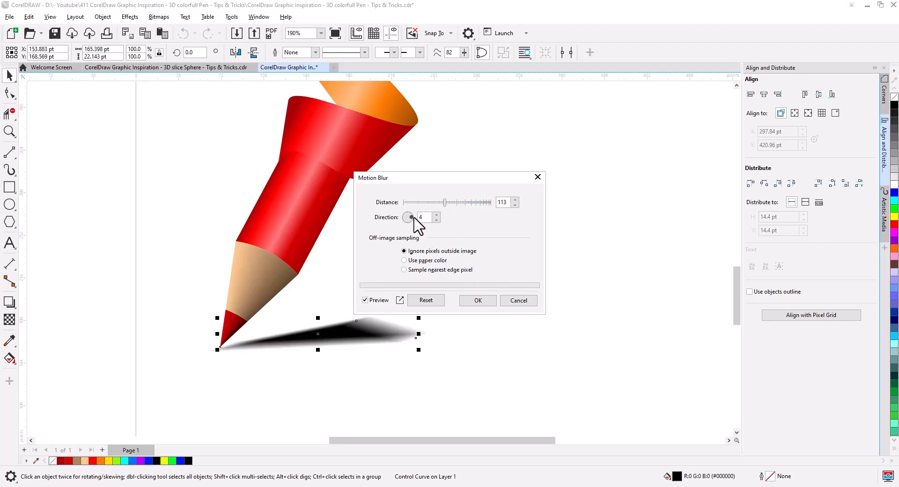
{"action": "left_click", "coordinate": [477, 300]}
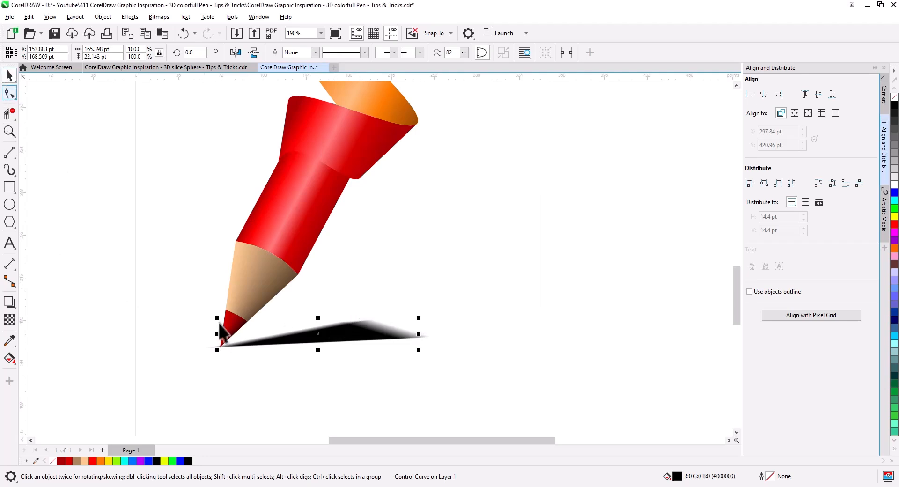
Convert the blurred triangle to a 300 dpi RGB bitmap and shift it slightly so its point meets the pen's tip.
{"action": "scroll", "coordinate": [305, 362], "scroll_direction": "up", "scroll_amount": 3}
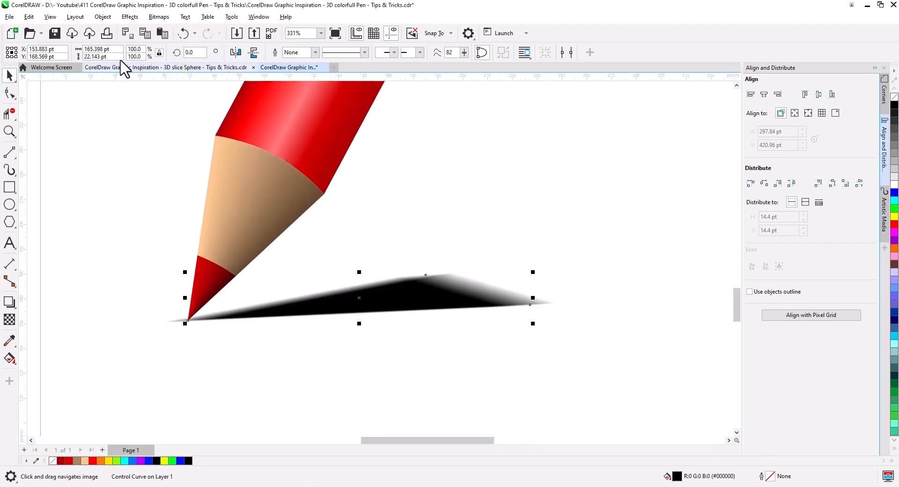
{"action": "left_click", "coordinate": [158, 17]}
{"action": "left_click", "coordinate": [177, 33]}
{"action": "left_click", "coordinate": [461, 299]}
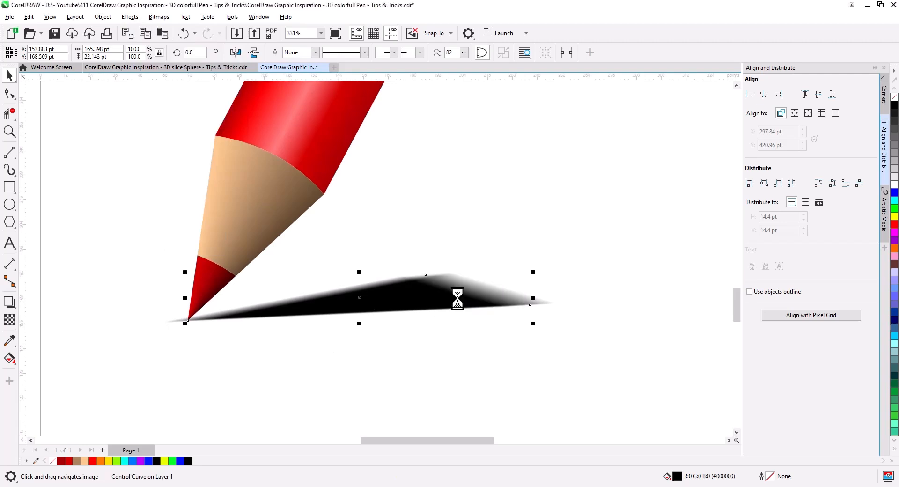
{"action": "left_click_drag", "start_coordinate": [171, 324], "coordinate": [187, 322]}
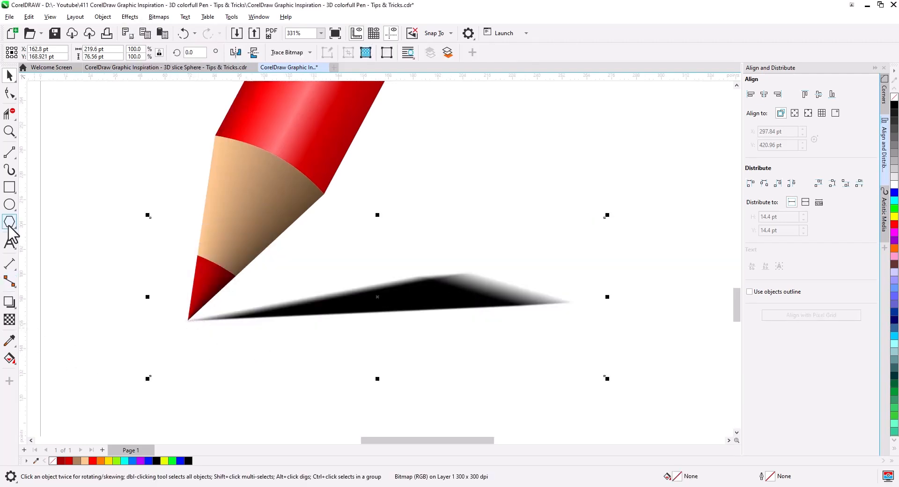
Apply a linear fountain transparency to the shadow bitmap, fading from the pen's tip to fully transparent at its far end.
{"action": "left_click", "coordinate": [9, 319]}
{"action": "left_click_drag", "start_coordinate": [257, 317], "coordinate": [487, 288]}
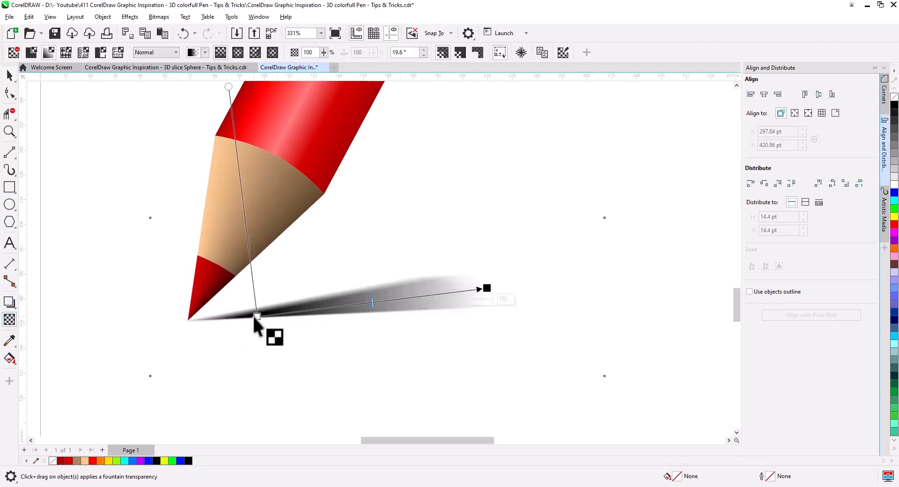
{"action": "left_click_drag", "start_coordinate": [257, 316], "coordinate": [176, 323]}
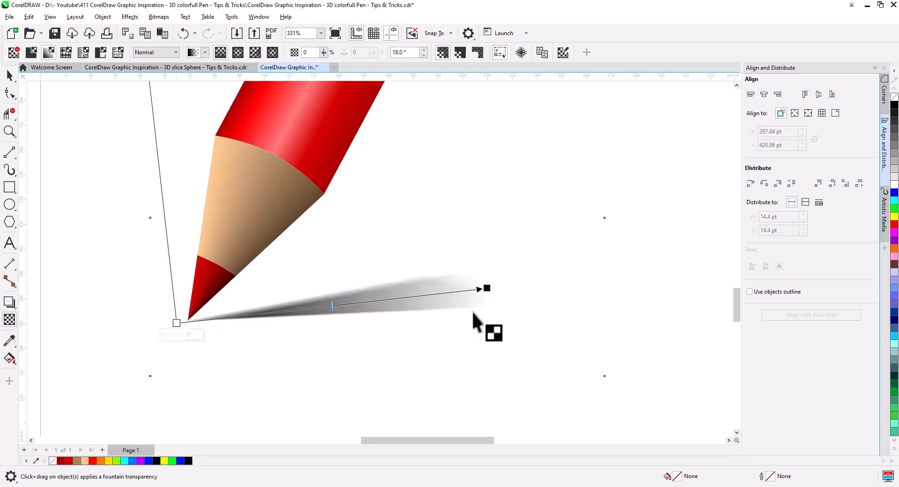
{"action": "left_click_drag", "start_coordinate": [486, 288], "coordinate": [463, 293]}
{"action": "left_click", "coordinate": [10, 75]}
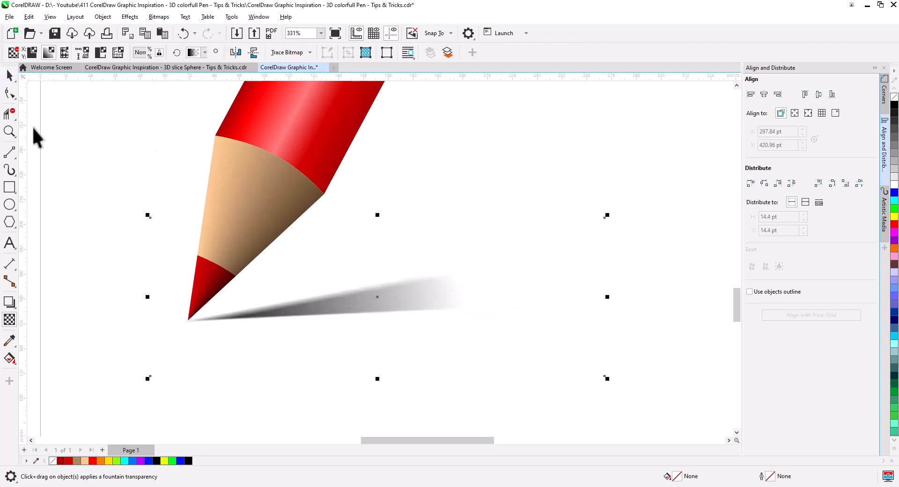
{"action": "left_click", "coordinate": [147, 249]}
Add a black Multiply drop shadow with 64 opacity and 15 feathering to the flared red section, cast down and left over the barrel.
{"action": "scroll", "coordinate": [257, 269], "scroll_direction": "down", "scroll_amount": 6}
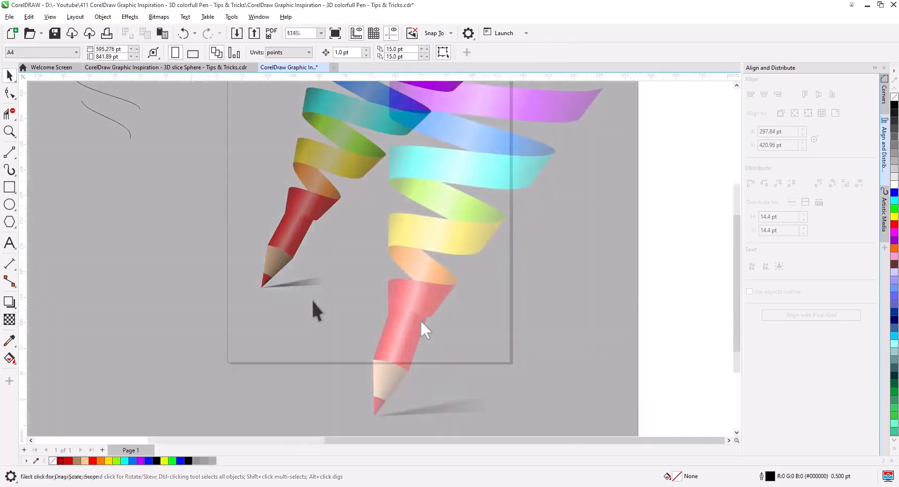
{"action": "scroll", "coordinate": [417, 319], "scroll_direction": "up", "scroll_amount": 1}
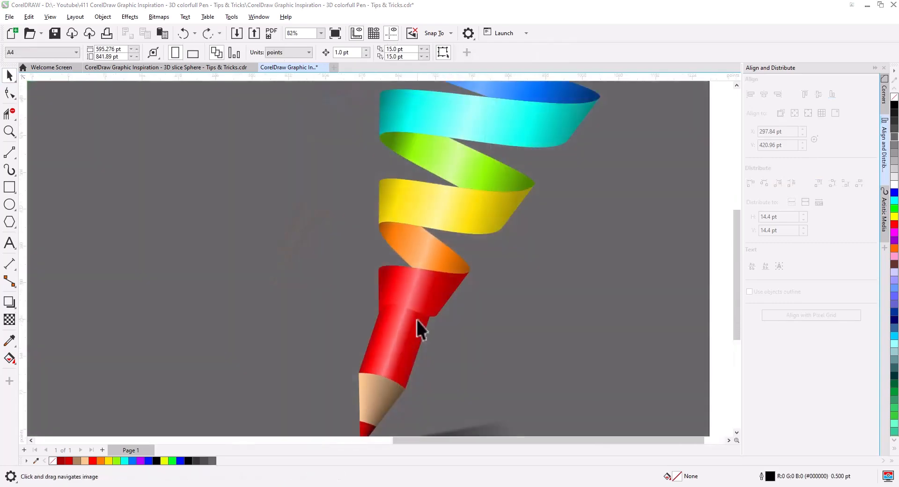
{"action": "scroll", "coordinate": [417, 319], "scroll_direction": "up", "scroll_amount": 5}
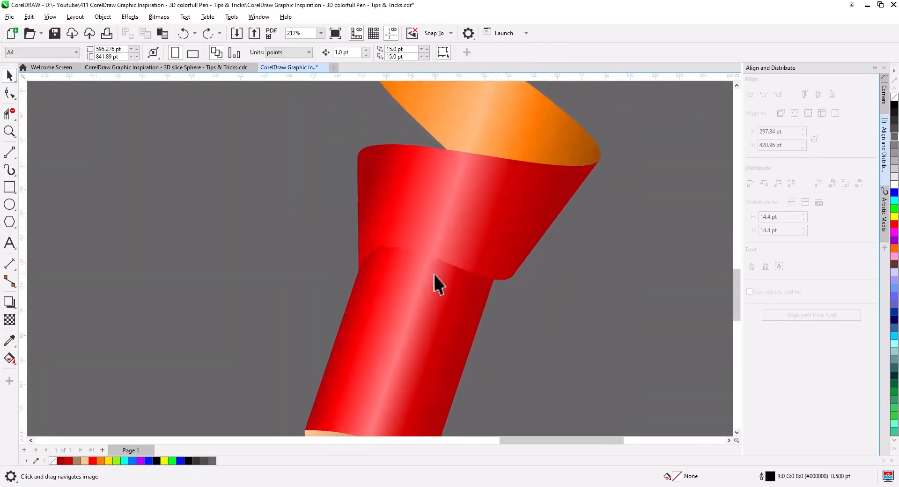
{"action": "left_click", "coordinate": [426, 232]}
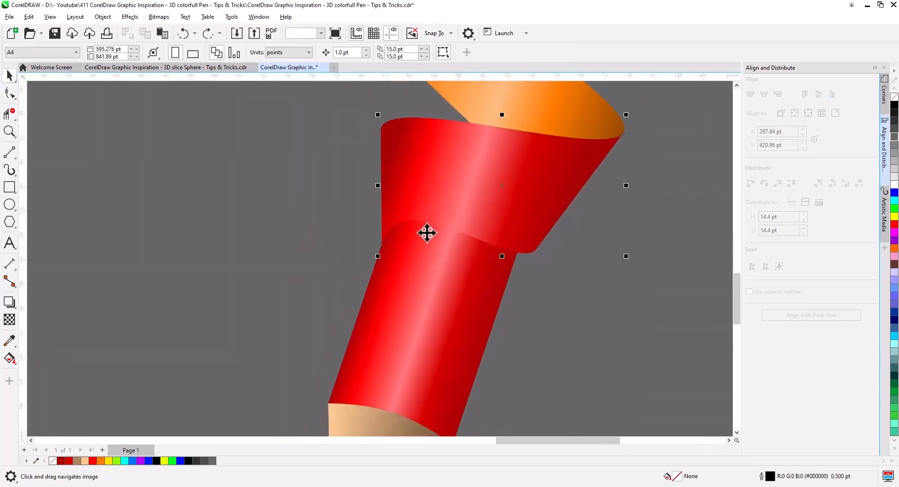
{"action": "left_click", "coordinate": [13, 303]}
{"action": "left_click_drag", "start_coordinate": [443, 239], "coordinate": [445, 257]}
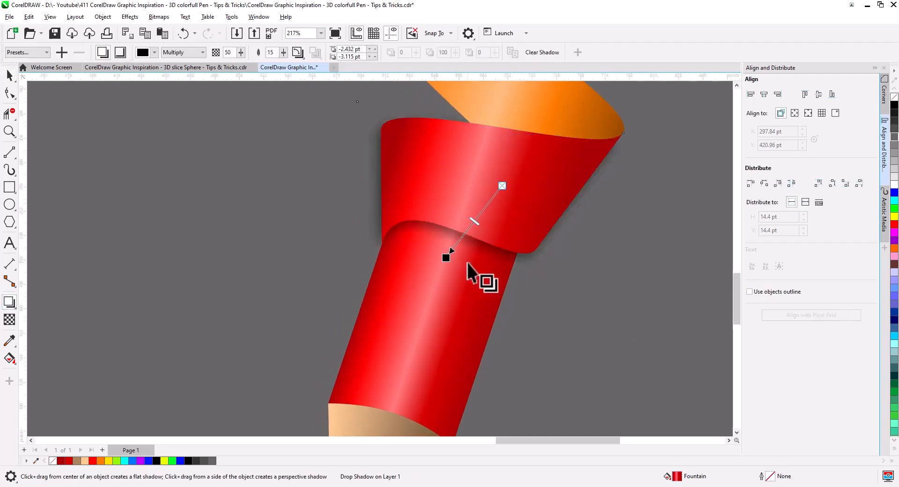
{"action": "left_click_drag", "start_coordinate": [476, 224], "coordinate": [467, 230]}
{"action": "left_click", "coordinate": [9, 75]}
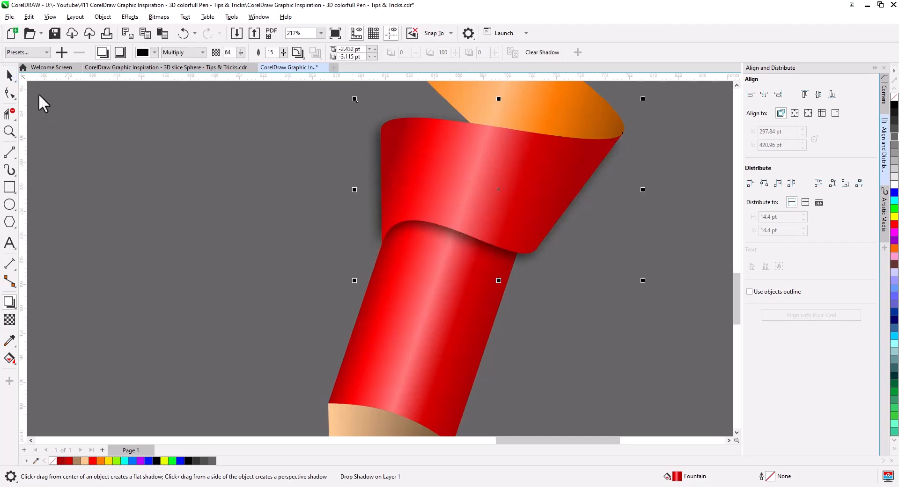
Break the drop shadow apart from the flared red section and PowerClip it inside the pen's red barrel.
{"action": "right_click", "coordinate": [465, 244]}
{"action": "left_click", "coordinate": [302, 251]}
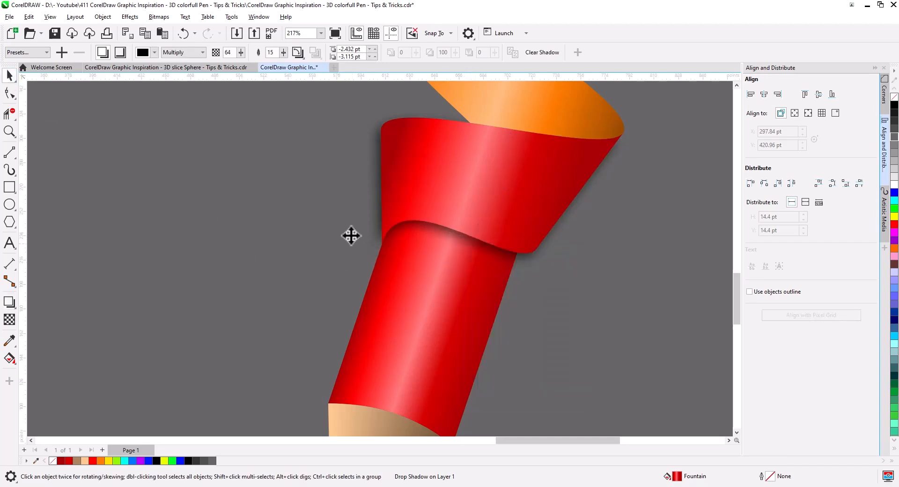
{"action": "left_click", "coordinate": [374, 237]}
{"action": "right_click", "coordinate": [375, 238]}
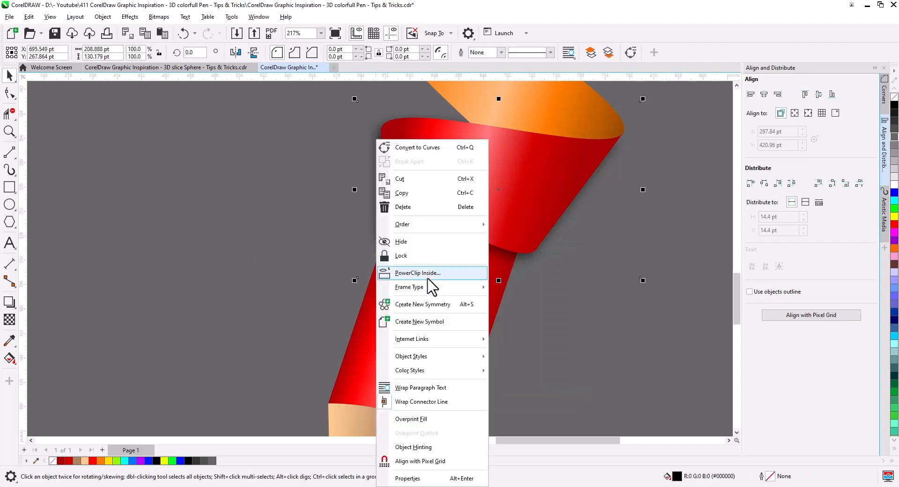
{"action": "left_click", "coordinate": [416, 273]}
{"action": "left_click", "coordinate": [407, 327]}
Select the grey background rectangle behind the pen.
{"action": "scroll", "coordinate": [523, 303], "scroll_direction": "up", "scroll_amount": 2}
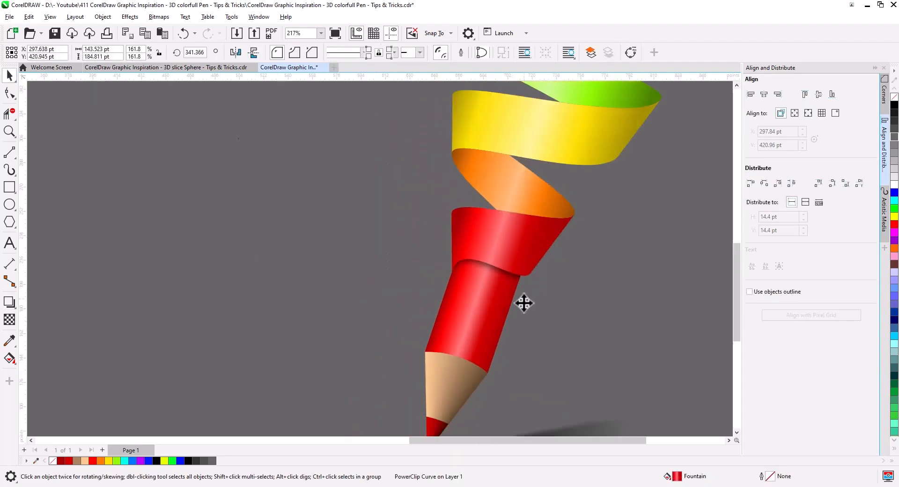
{"action": "scroll", "coordinate": [523, 303], "scroll_direction": "down", "scroll_amount": 4}
{"action": "left_click", "coordinate": [562, 334]}
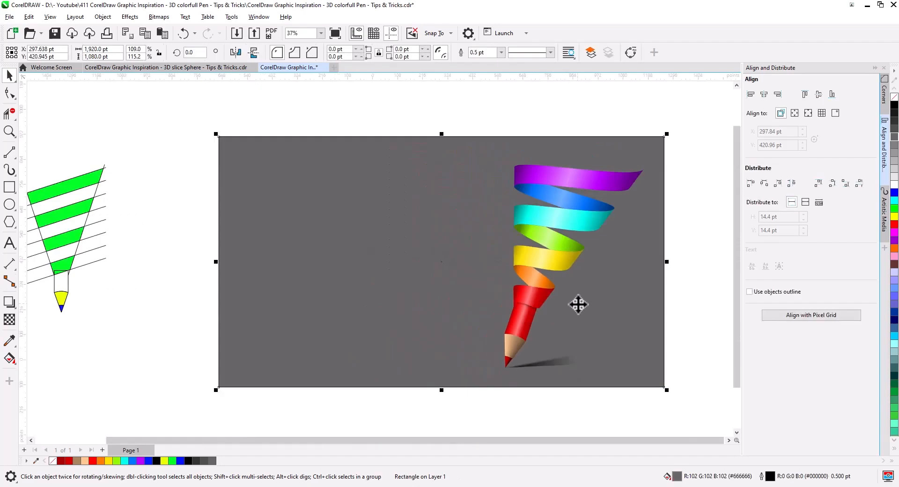